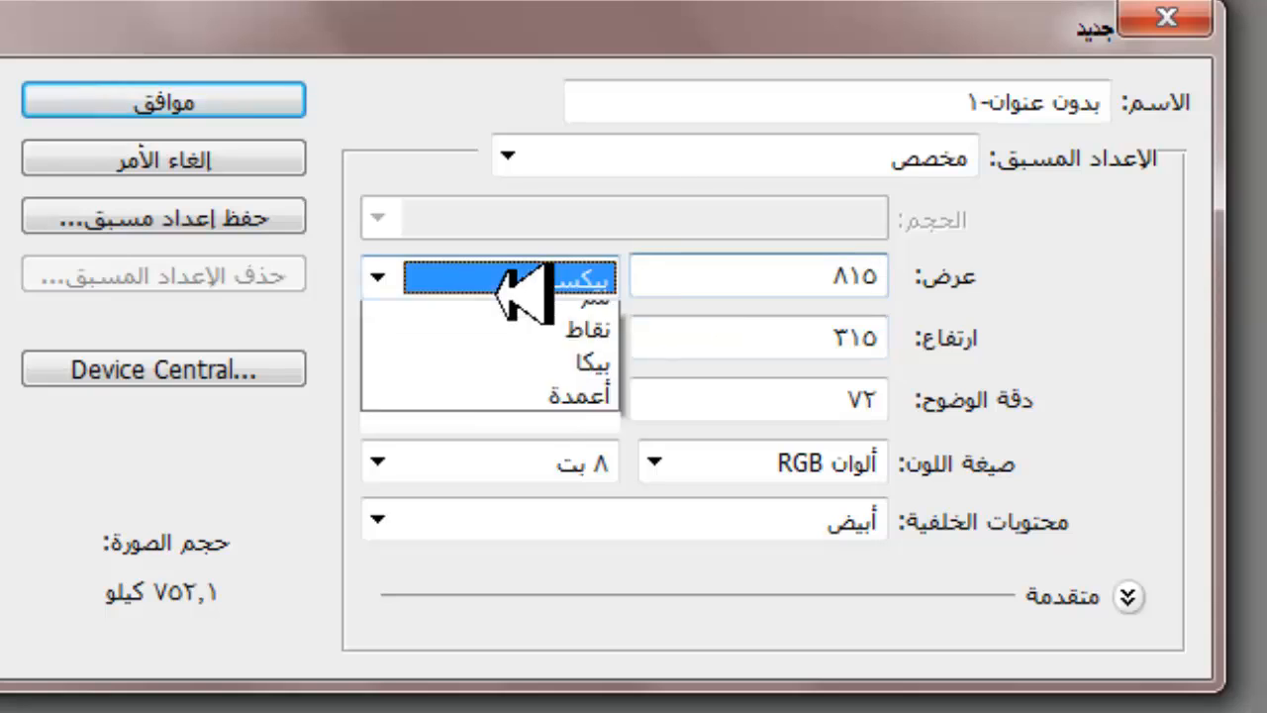
- Create a new document 815 pixels wide and 315 high, at resolution 72, in RGB with a white background
{"action": "left_click", "coordinate": [496, 293]}
{"action": "left_click", "coordinate": [503, 351]}
{"action": "left_click", "coordinate": [503, 352]}
{"action": "left_click", "coordinate": [210, 105]}
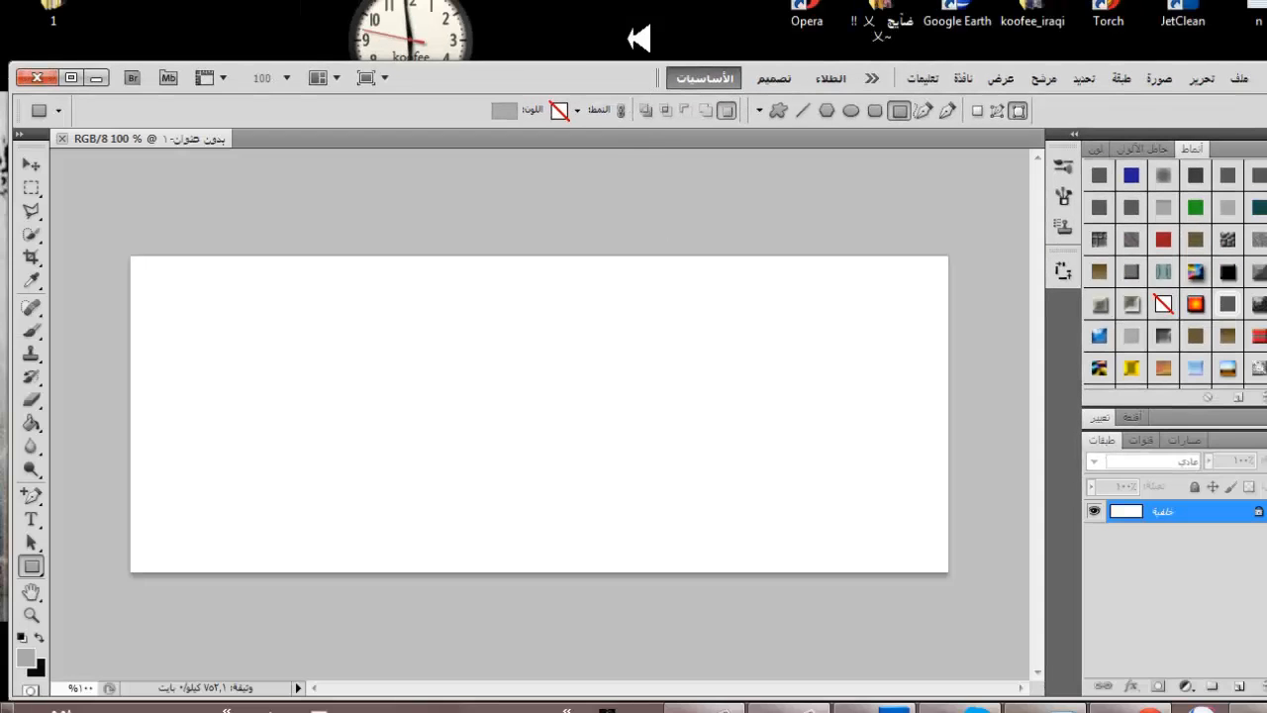
- Open the portrait photo PIC-931-1316040260.jpg
{"action": "key", "text": "ctrl+o"}
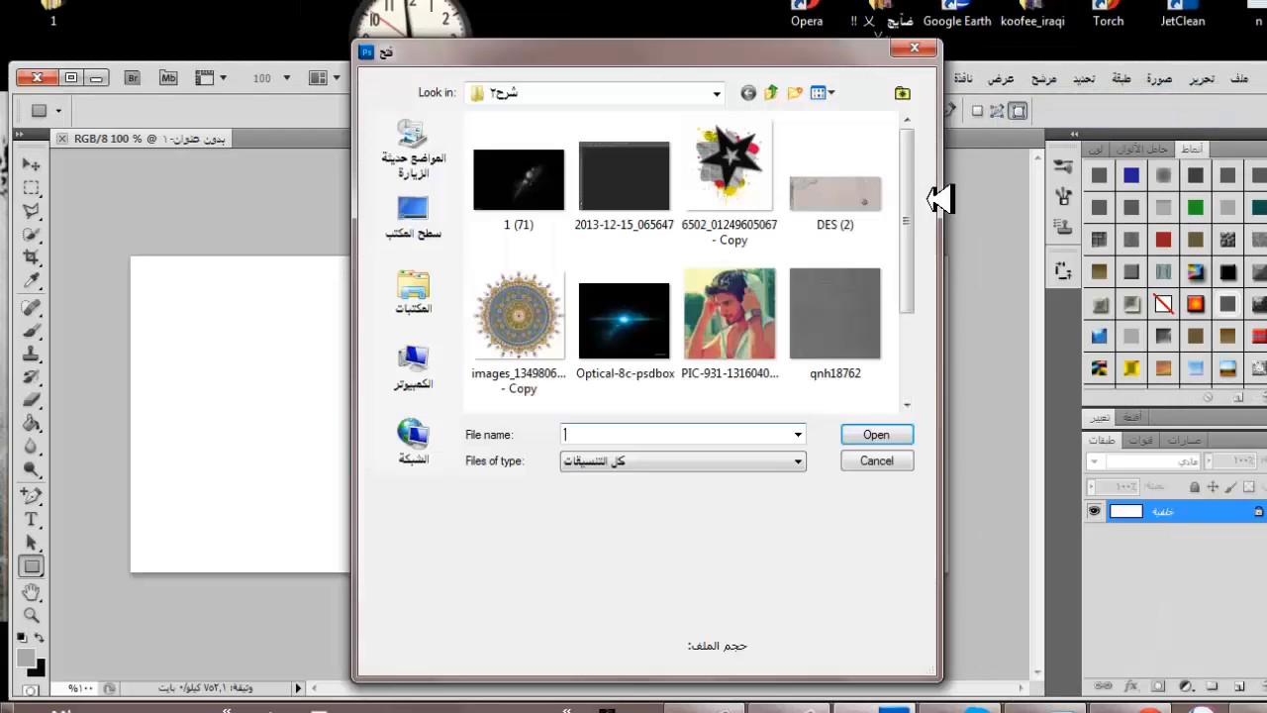
{"action": "left_click", "coordinate": [743, 300]}
{"action": "double_click", "coordinate": [743, 297]}
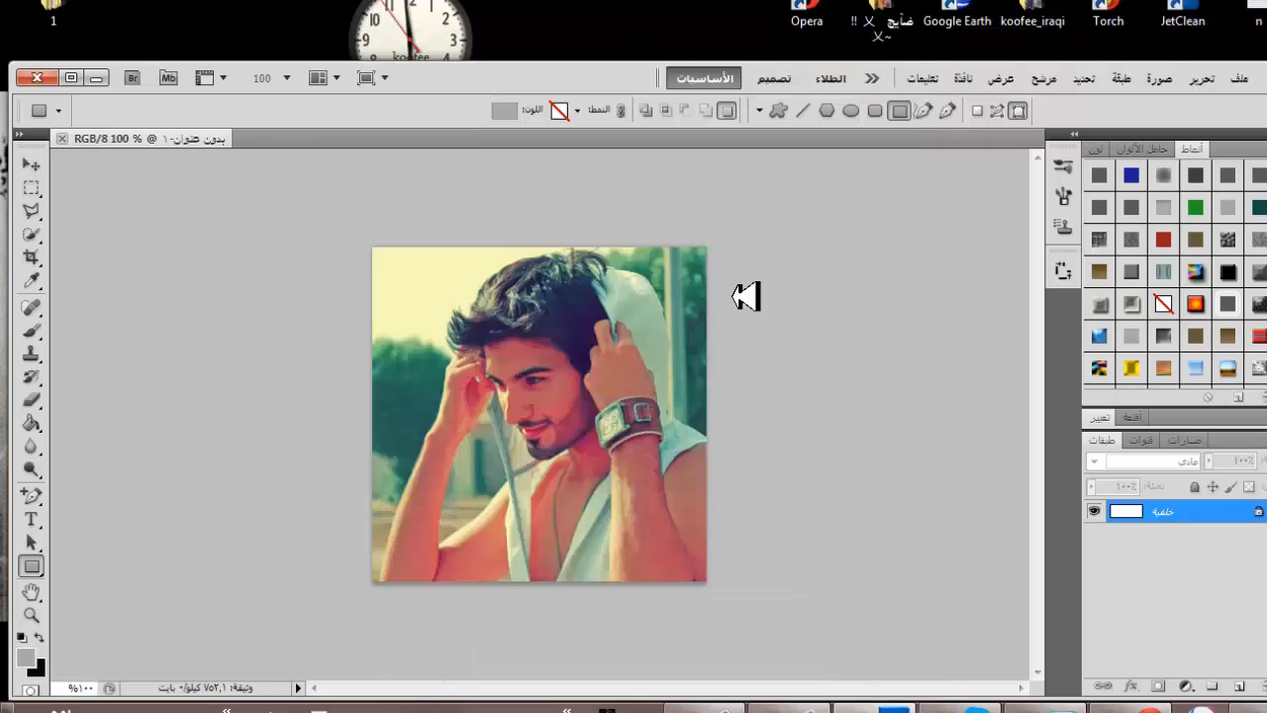
- Fill the blank document's canvas with the grey foreground colour and convert its locked background into a normal layer
{"action": "left_click", "coordinate": [218, 140]}
{"action": "left_click", "coordinate": [32, 423]}
{"action": "left_click", "coordinate": [455, 408]}
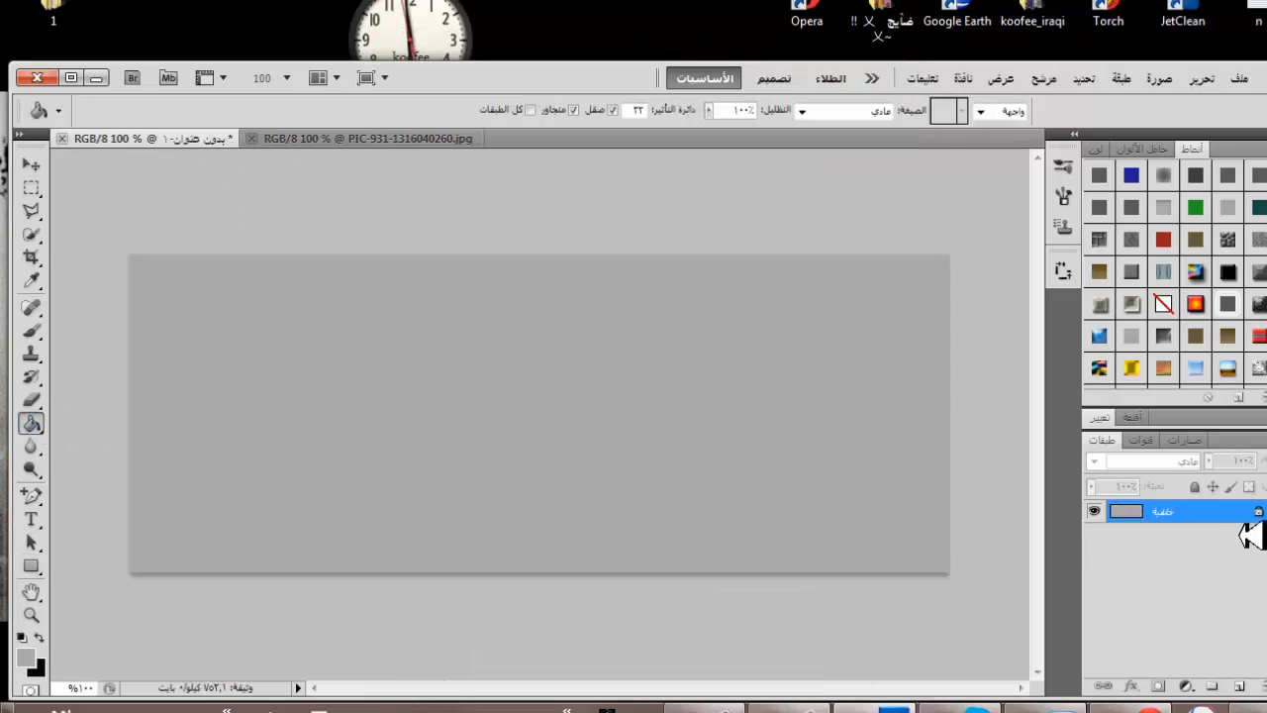
{"action": "double_click", "coordinate": [1245, 512], "text": "alt"}
{"action": "left_click", "coordinate": [421, 143]}
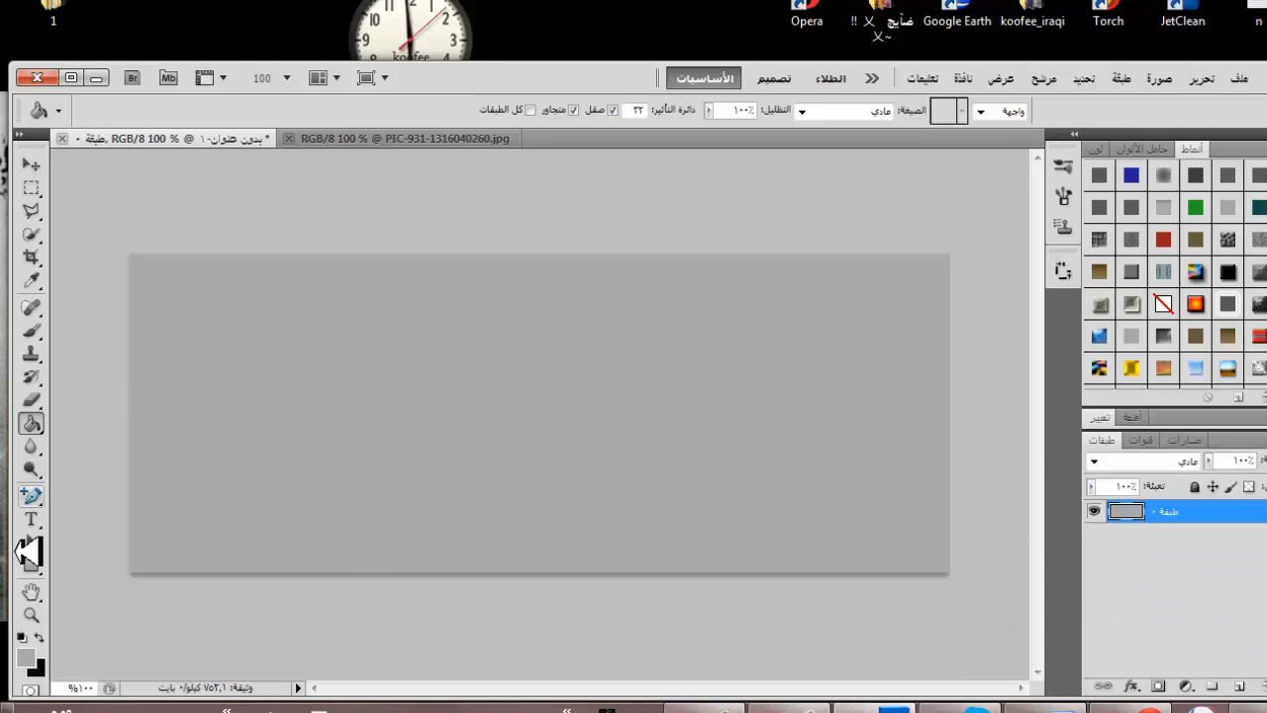
- Draw a tall narrow rectangle shape left of the canvas centre and set its colour to magenta #e728e5
{"action": "key", "text": "u"}
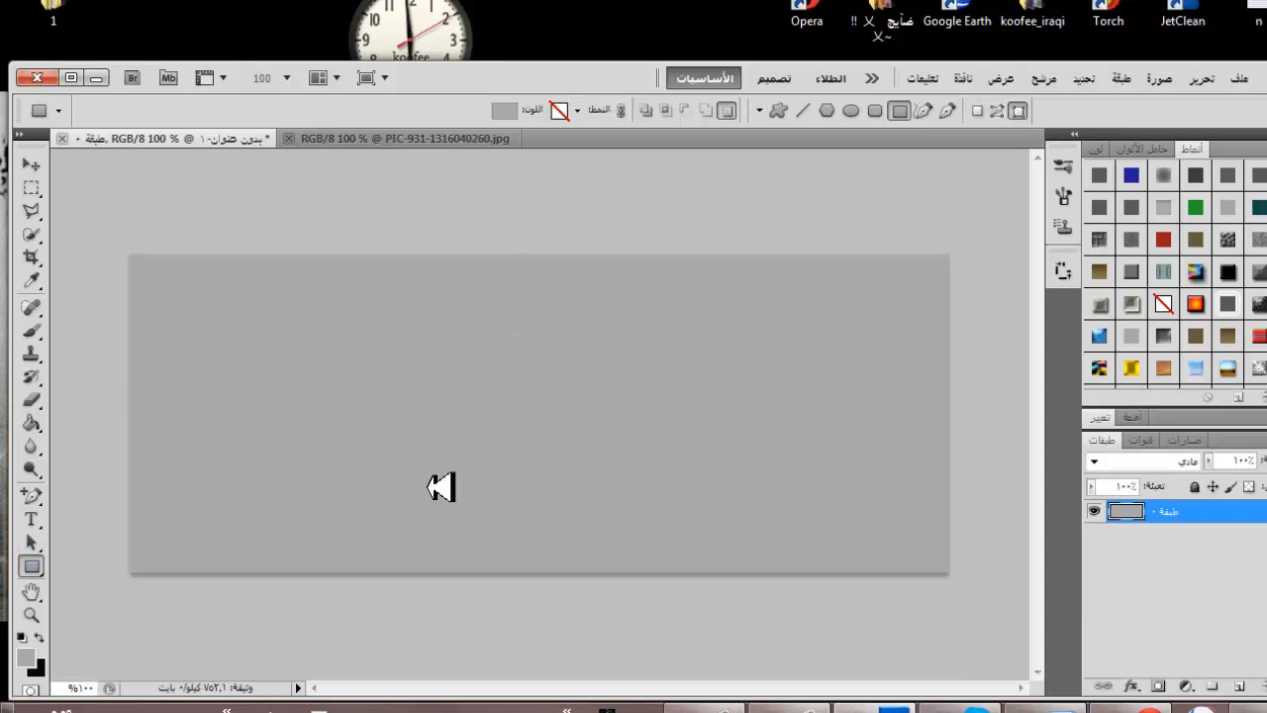
{"action": "left_click_drag", "start_coordinate": [452, 532], "coordinate": [451, 533]}
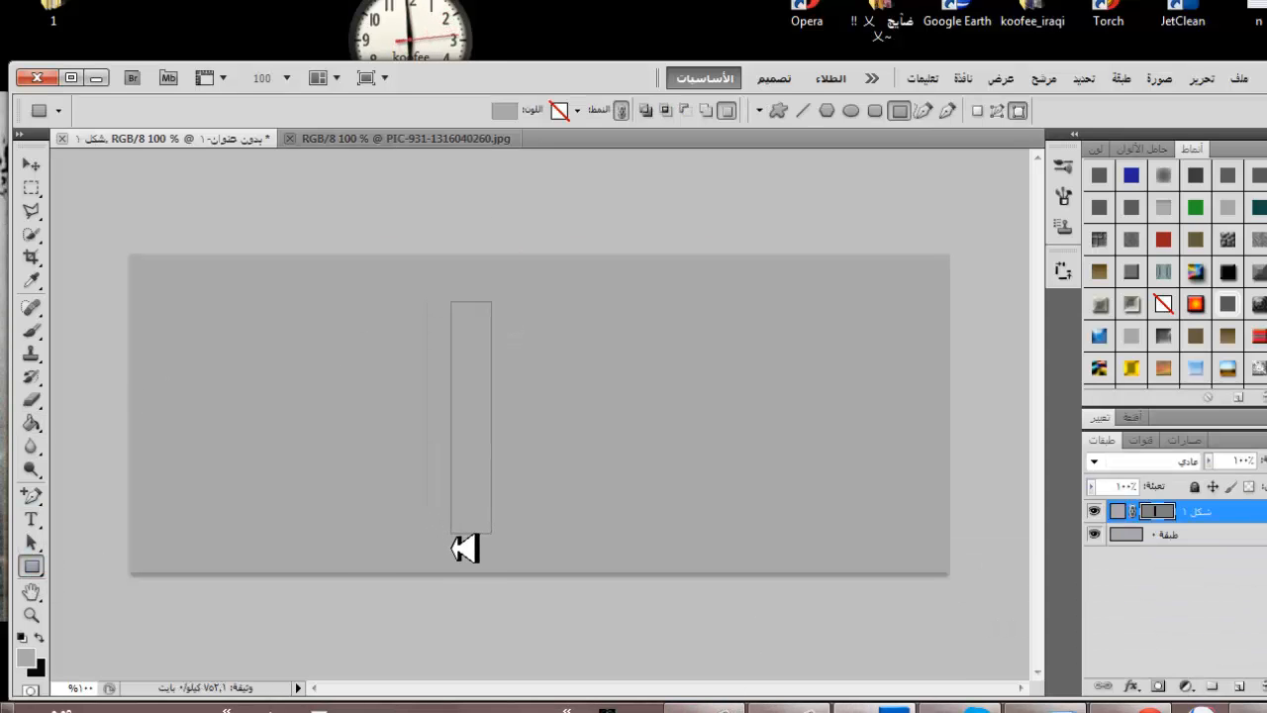
{"action": "left_click", "coordinate": [505, 110]}
{"action": "left_click", "coordinate": [1242, 326]}
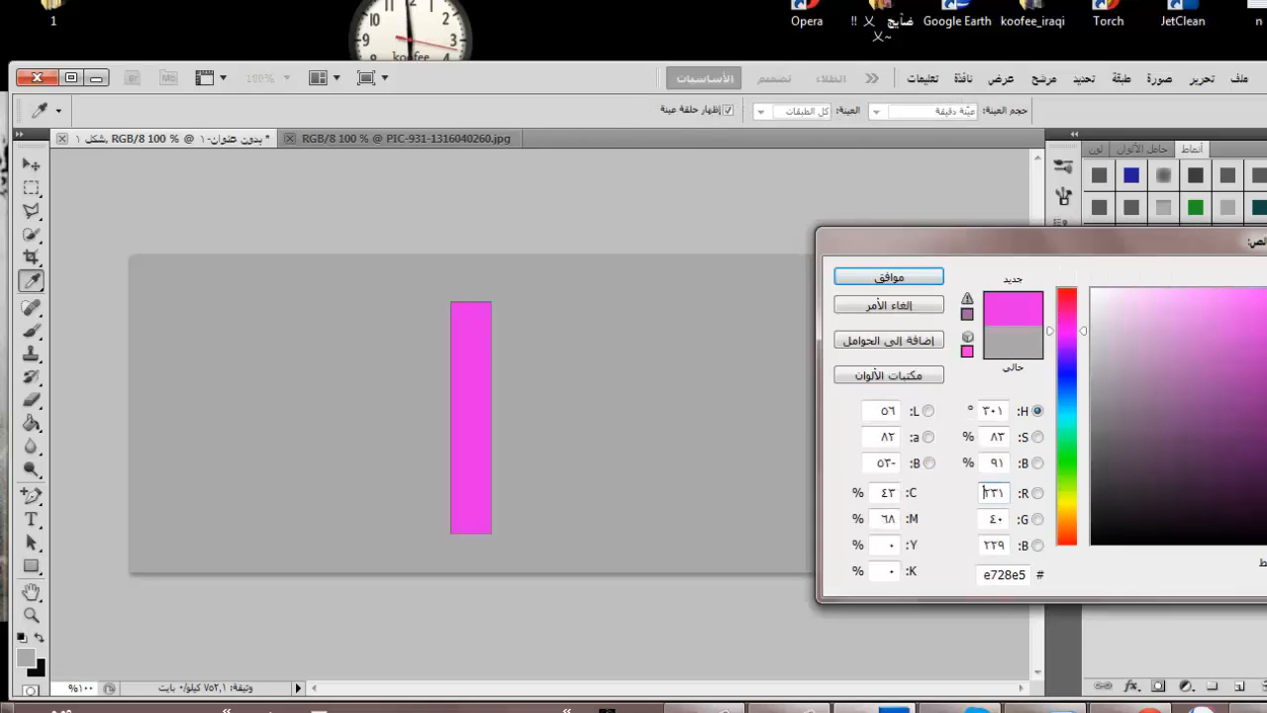
{"action": "left_click", "coordinate": [901, 280]}
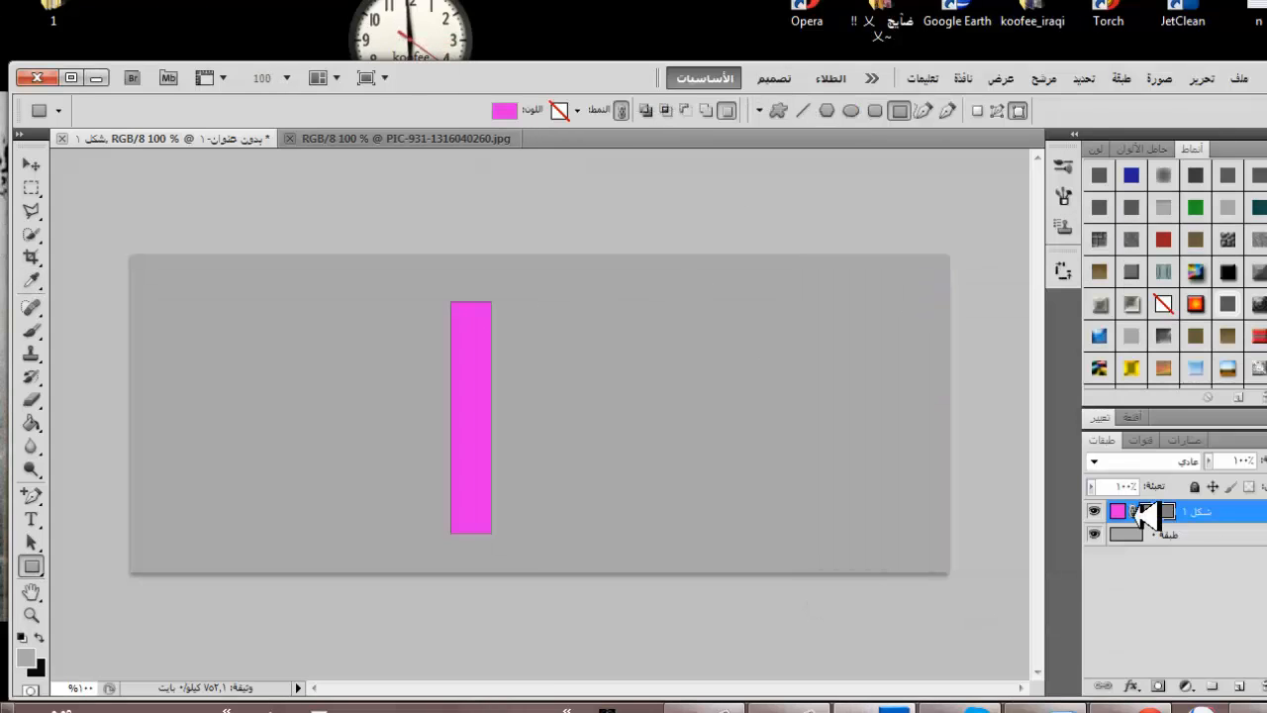
- Duplicate the magenta bar three times and place the copies in a row to its left with narrow, equal gaps
{"action": "left_click_drag", "start_coordinate": [1218, 516], "coordinate": [1240, 685]}
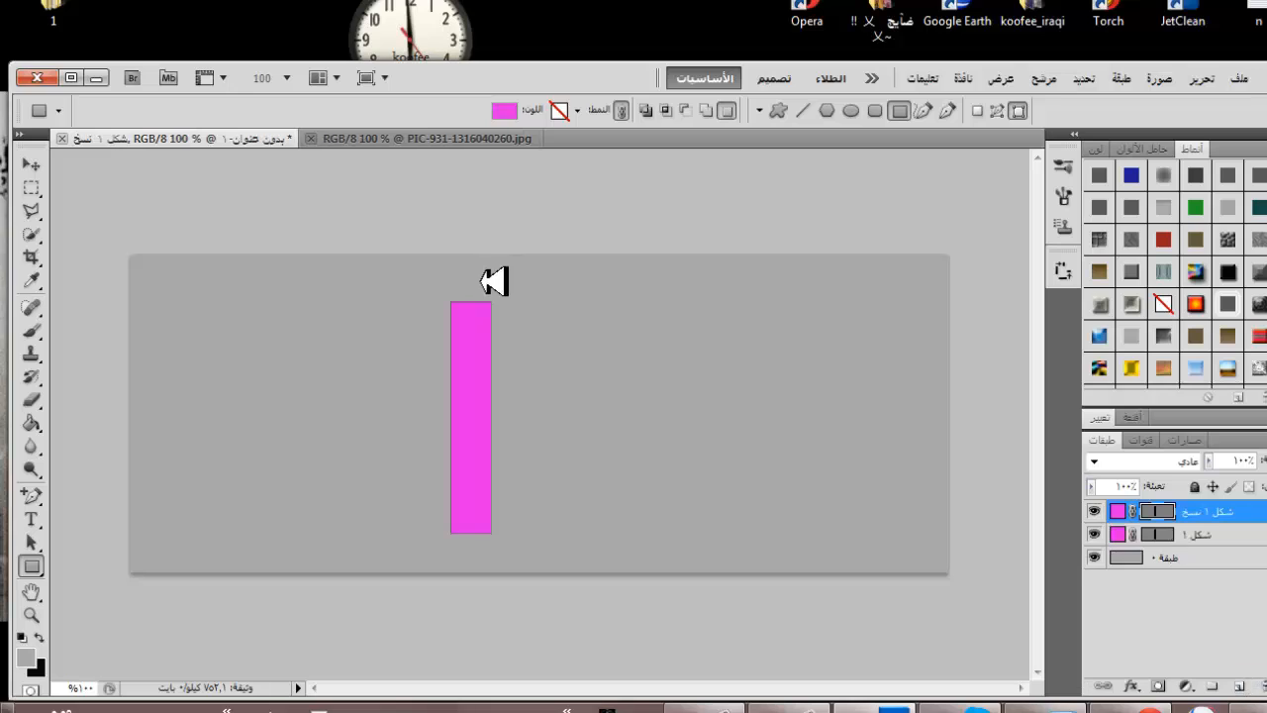
{"action": "left_click", "coordinate": [31, 165]}
{"action": "left_click_drag", "start_coordinate": [491, 420], "coordinate": [450, 412]}
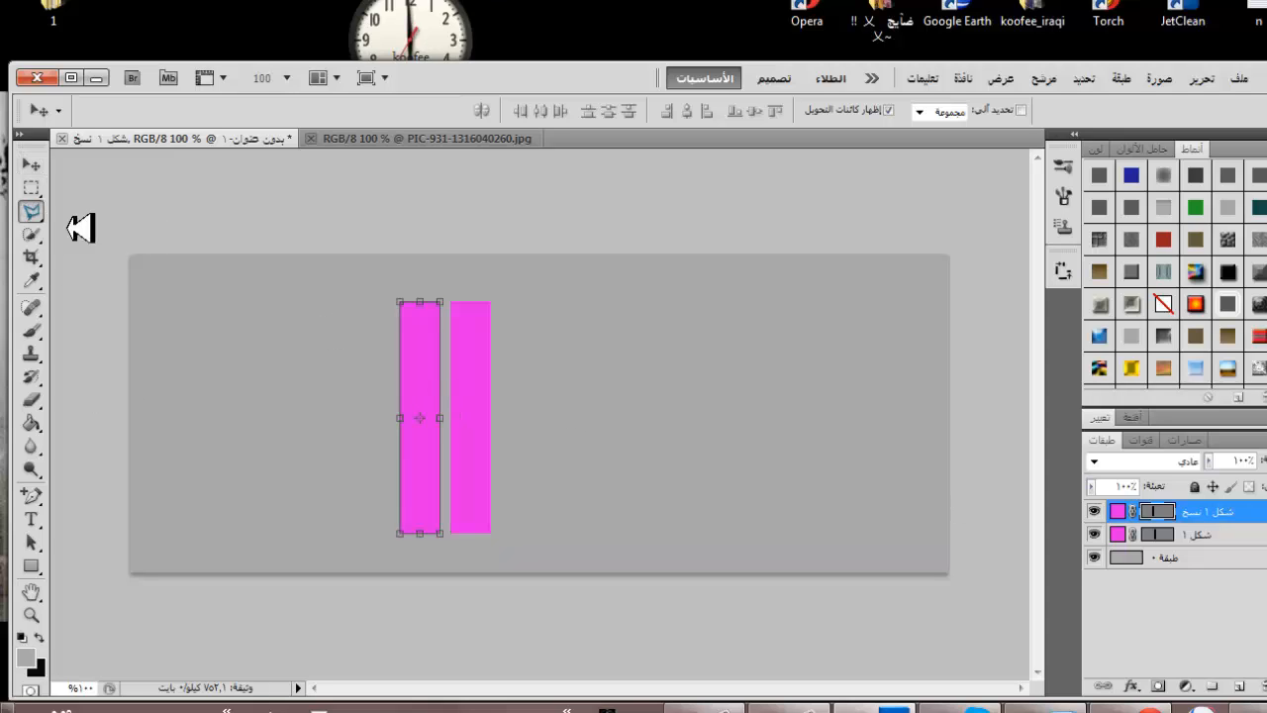
{"action": "left_click_drag", "start_coordinate": [1198, 522], "coordinate": [1240, 685]}
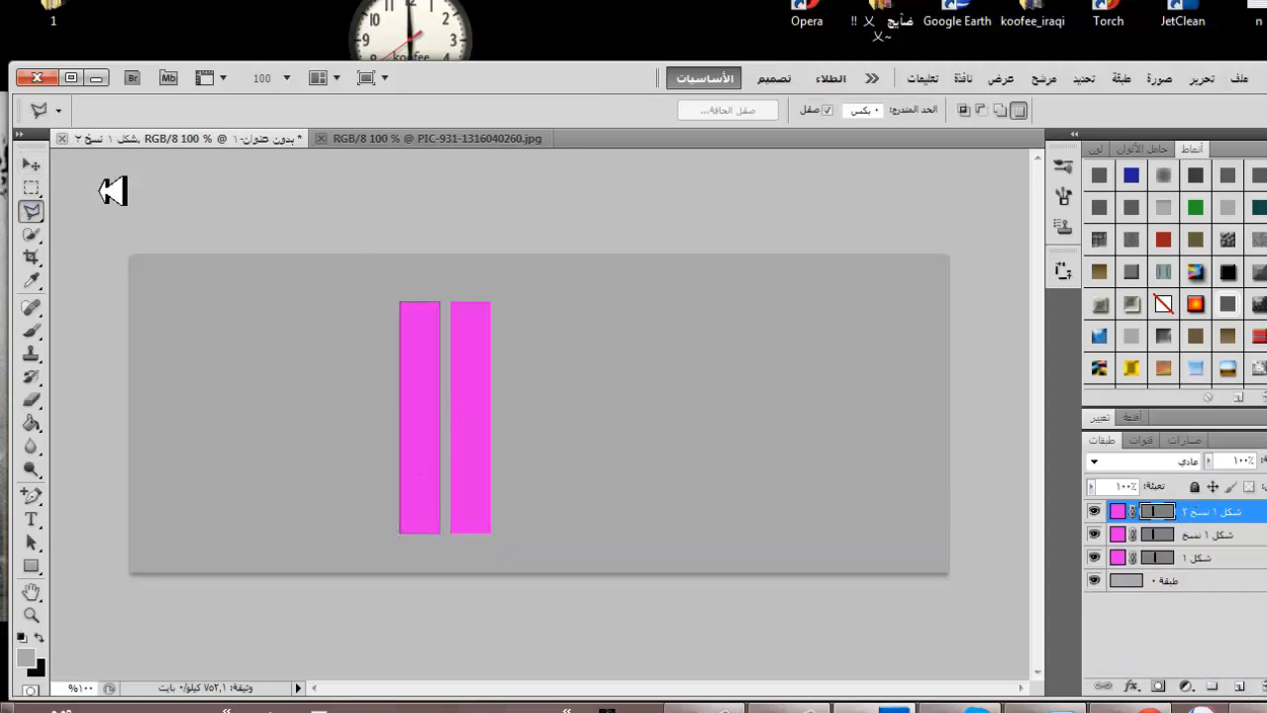
{"action": "left_click", "coordinate": [32, 165]}
{"action": "left_click_drag", "start_coordinate": [421, 401], "coordinate": [373, 400]}
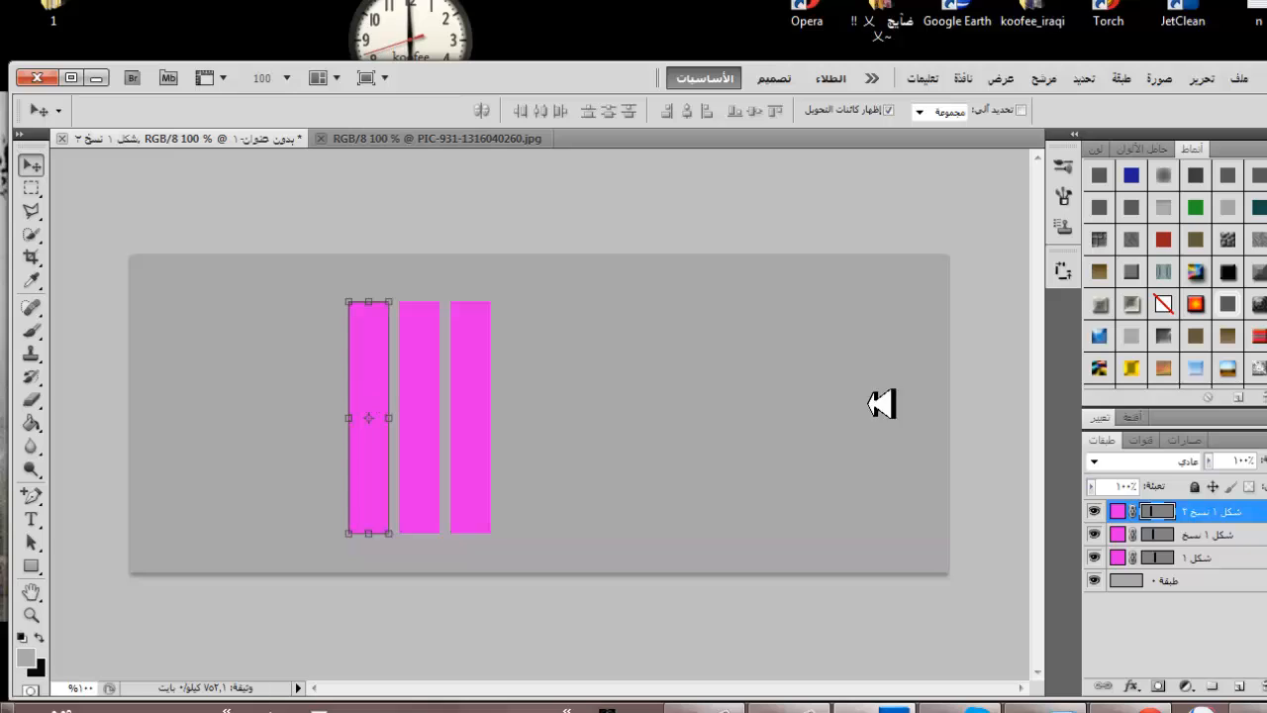
{"action": "left_click", "coordinate": [1198, 537]}
{"action": "left_click_drag", "start_coordinate": [1201, 520], "coordinate": [1239, 686]}
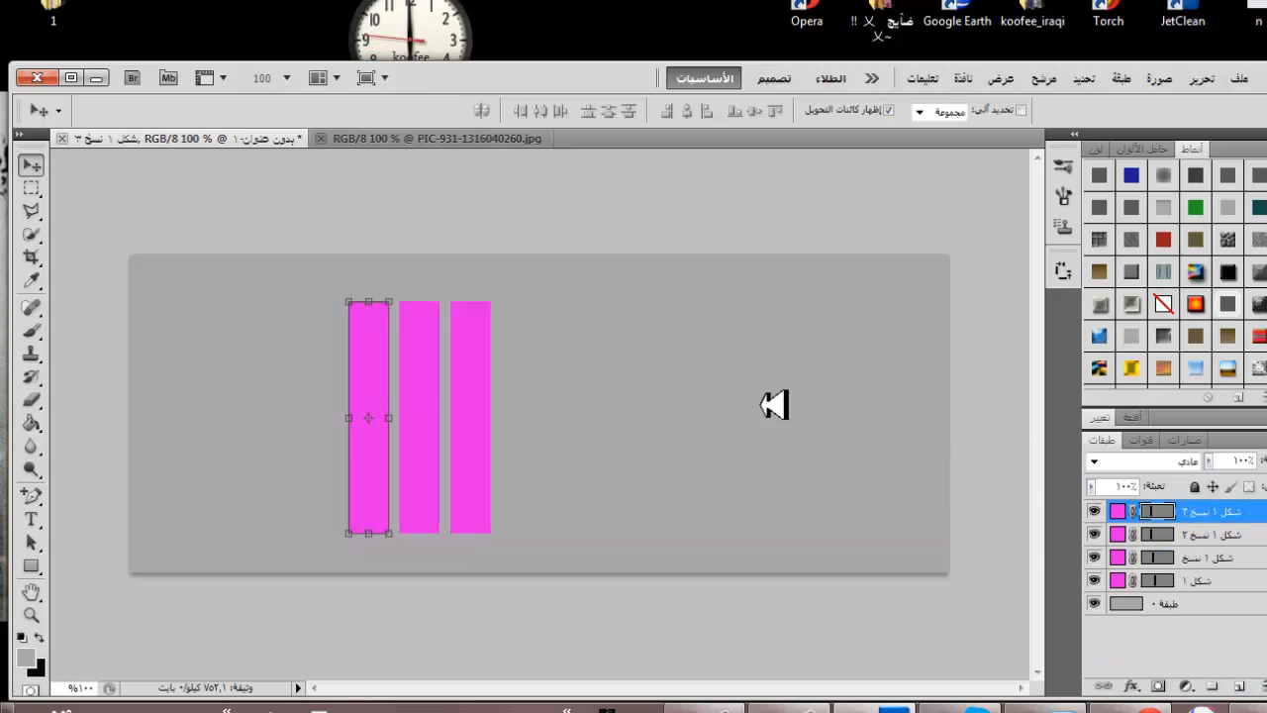
{"action": "left_click_drag", "start_coordinate": [379, 393], "coordinate": [325, 395]}
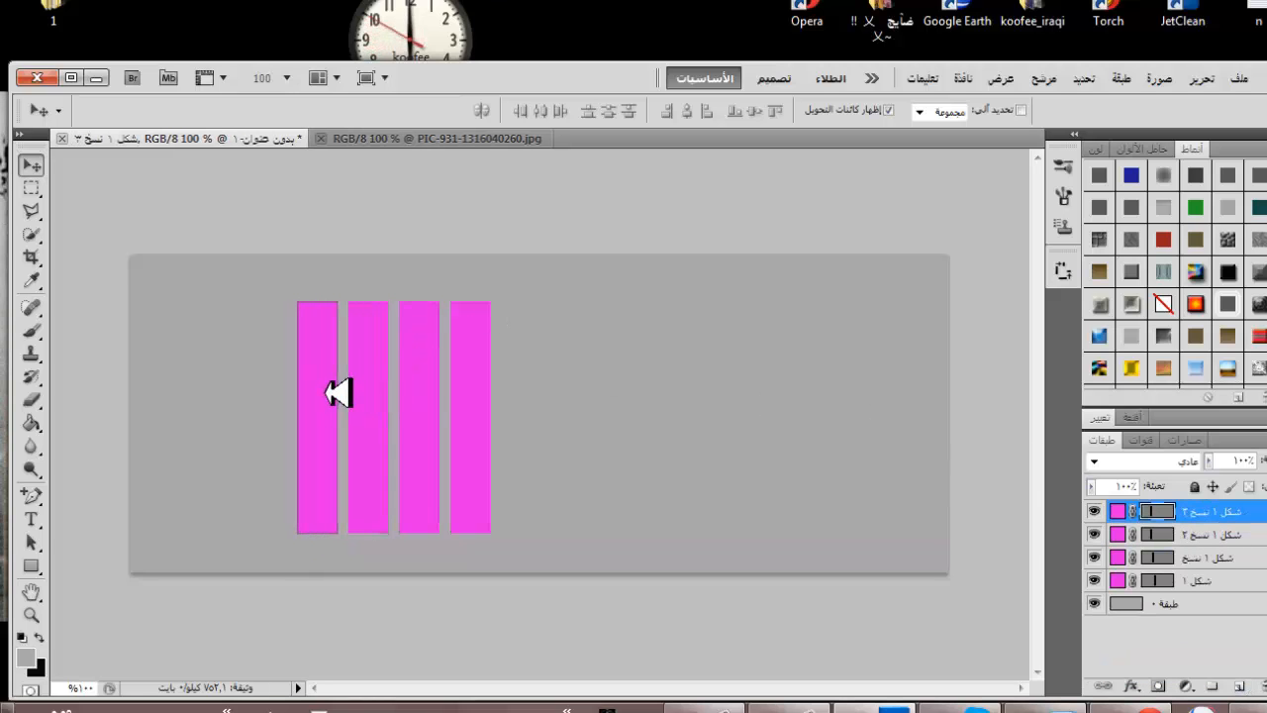
- Nudge the two rightmost magenta bars slightly left to even out the gaps between the four bars
{"action": "left_click", "coordinate": [1198, 534]}
{"action": "key", "text": "ctrl+t"}
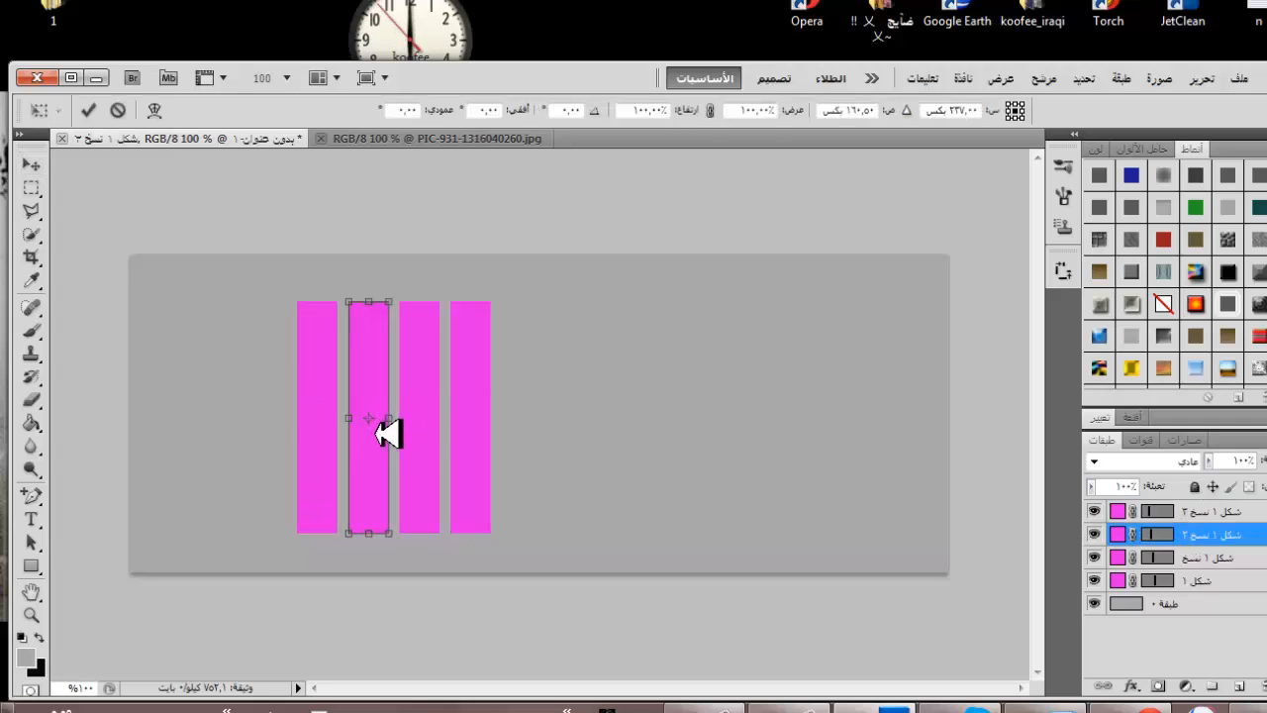
{"action": "left_click", "coordinate": [34, 166]}
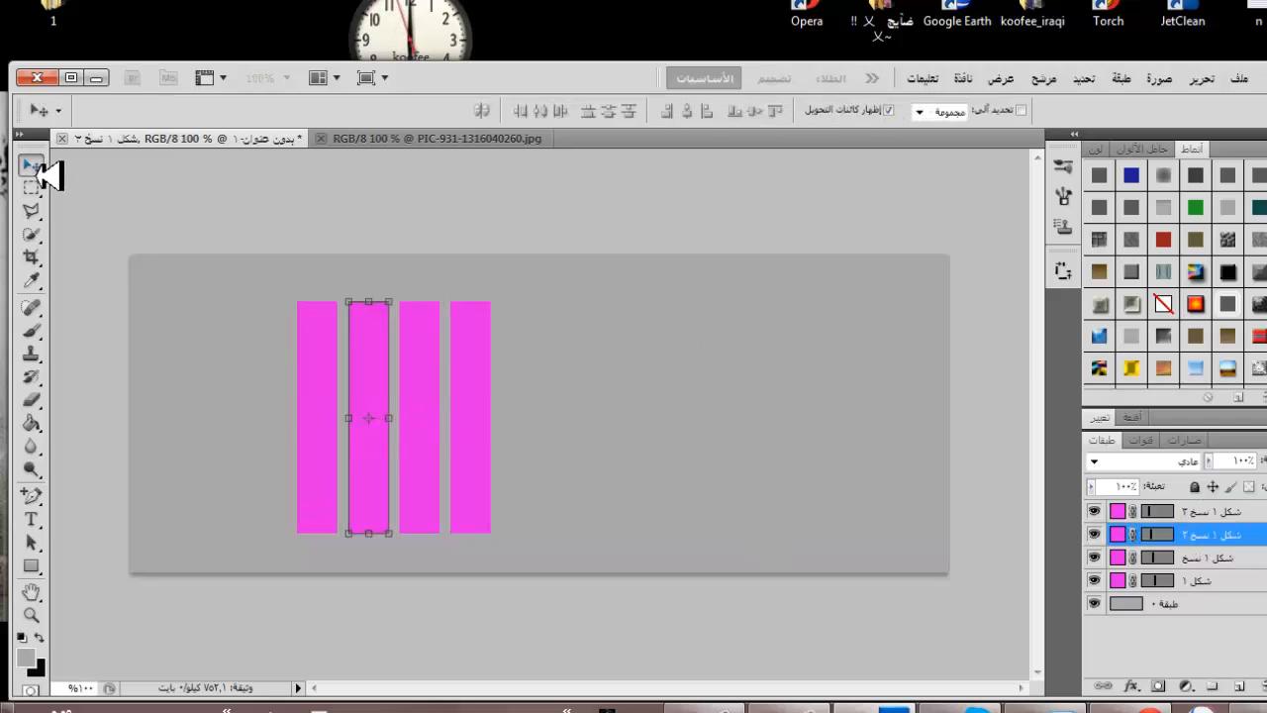
{"action": "left_click", "coordinate": [1210, 560]}
{"action": "left_click_drag", "start_coordinate": [432, 366], "coordinate": [436, 362]}
{"action": "left_click", "coordinate": [1163, 582]}
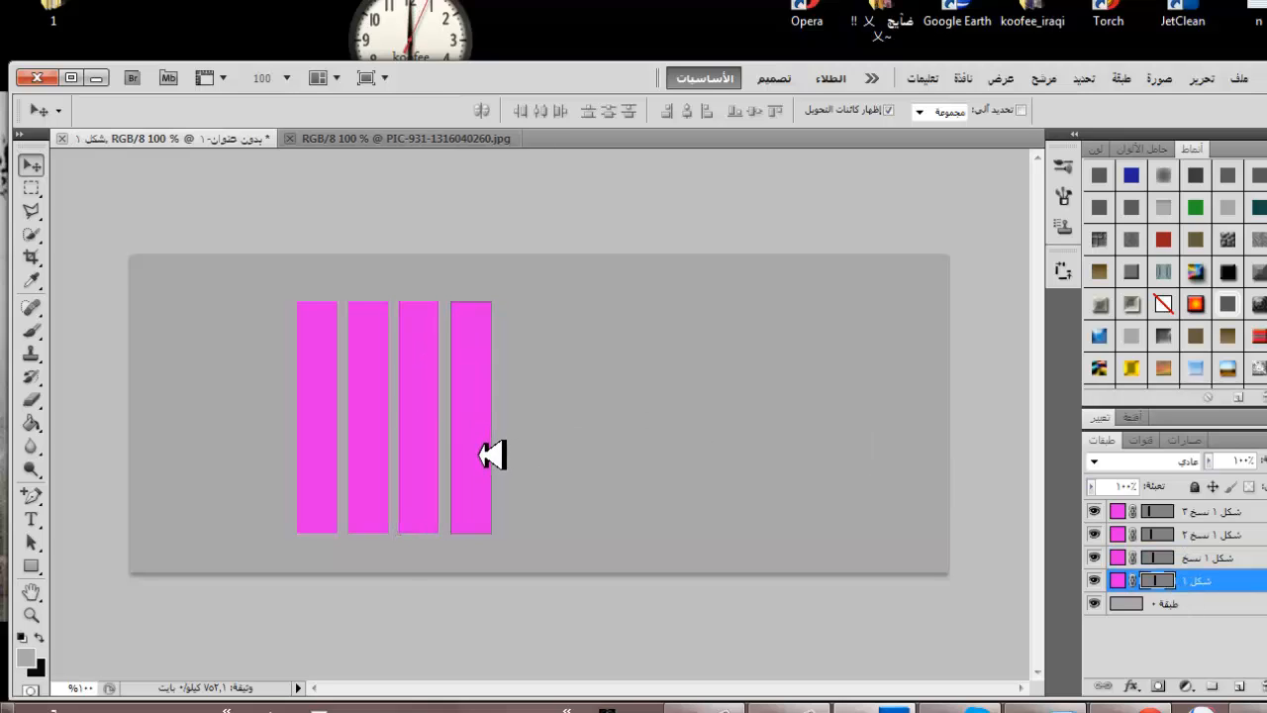
- Move all four magenta bars together to the left end of the canvas and merge them into one layer
{"action": "left_click", "coordinate": [32, 188]}
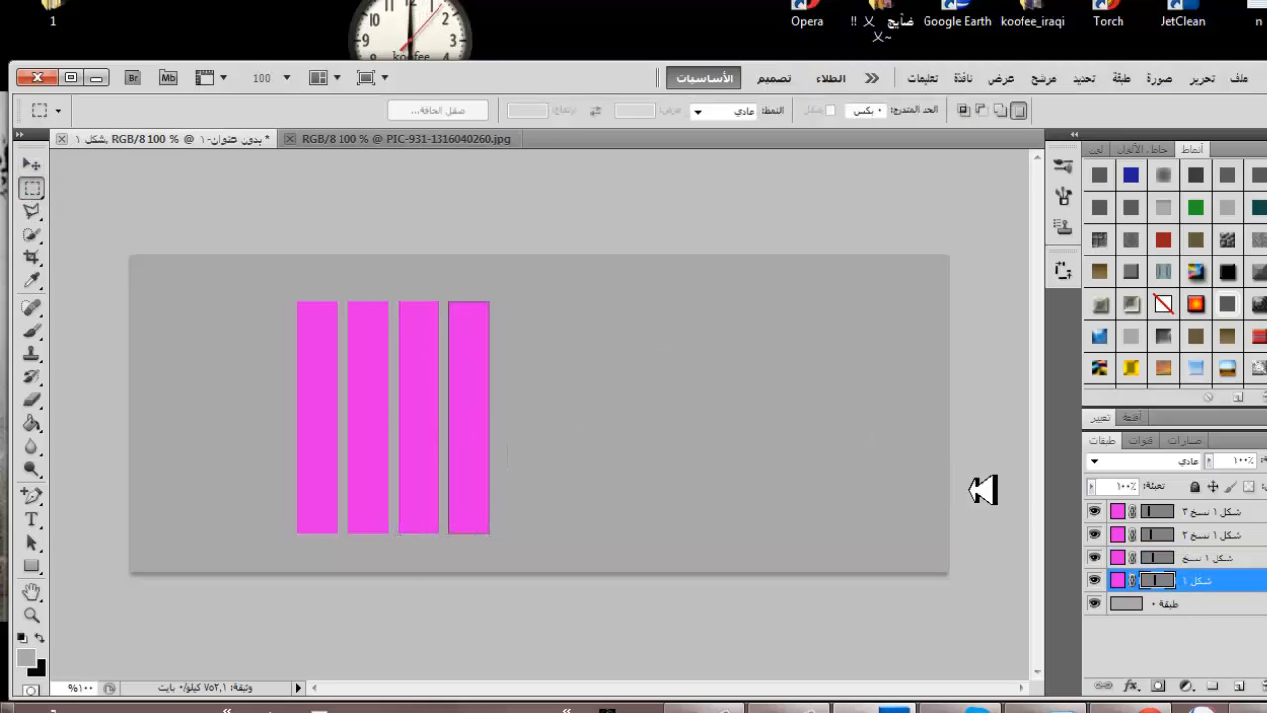
{"action": "left_click", "coordinate": [1227, 515], "text": "shift"}
{"action": "left_click", "coordinate": [31, 166]}
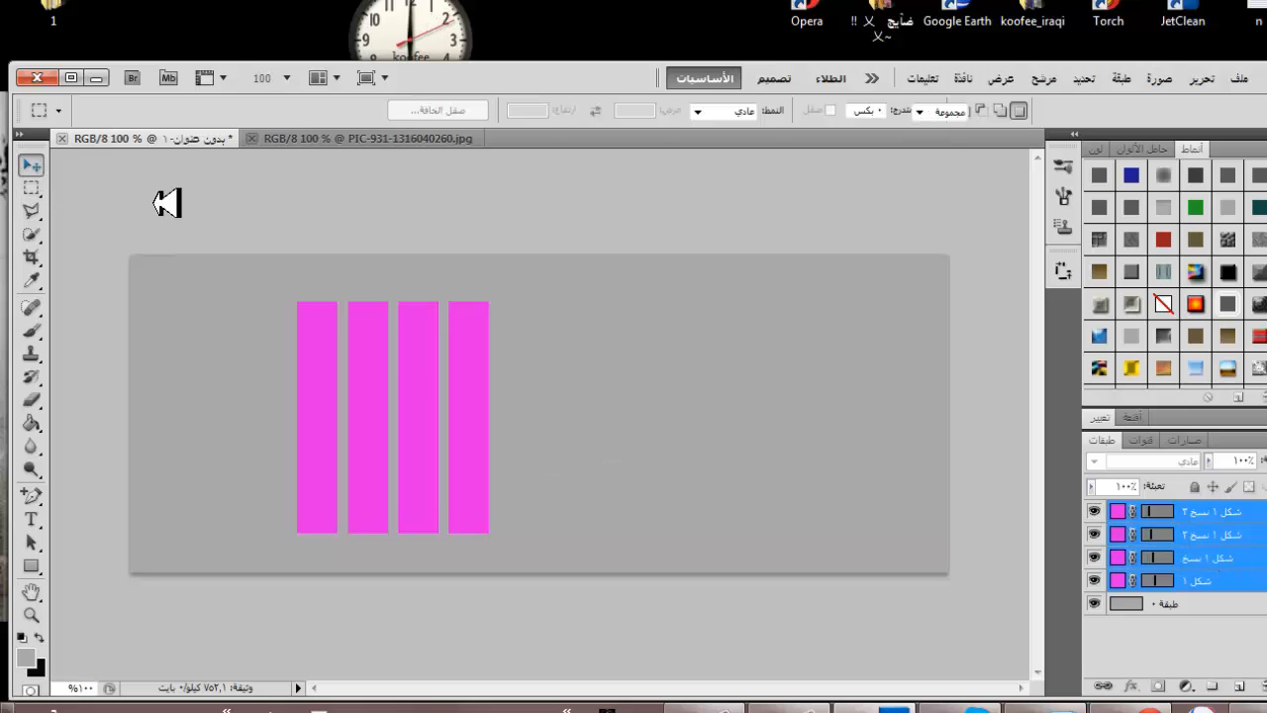
{"action": "left_click_drag", "start_coordinate": [726, 373], "coordinate": [589, 354]}
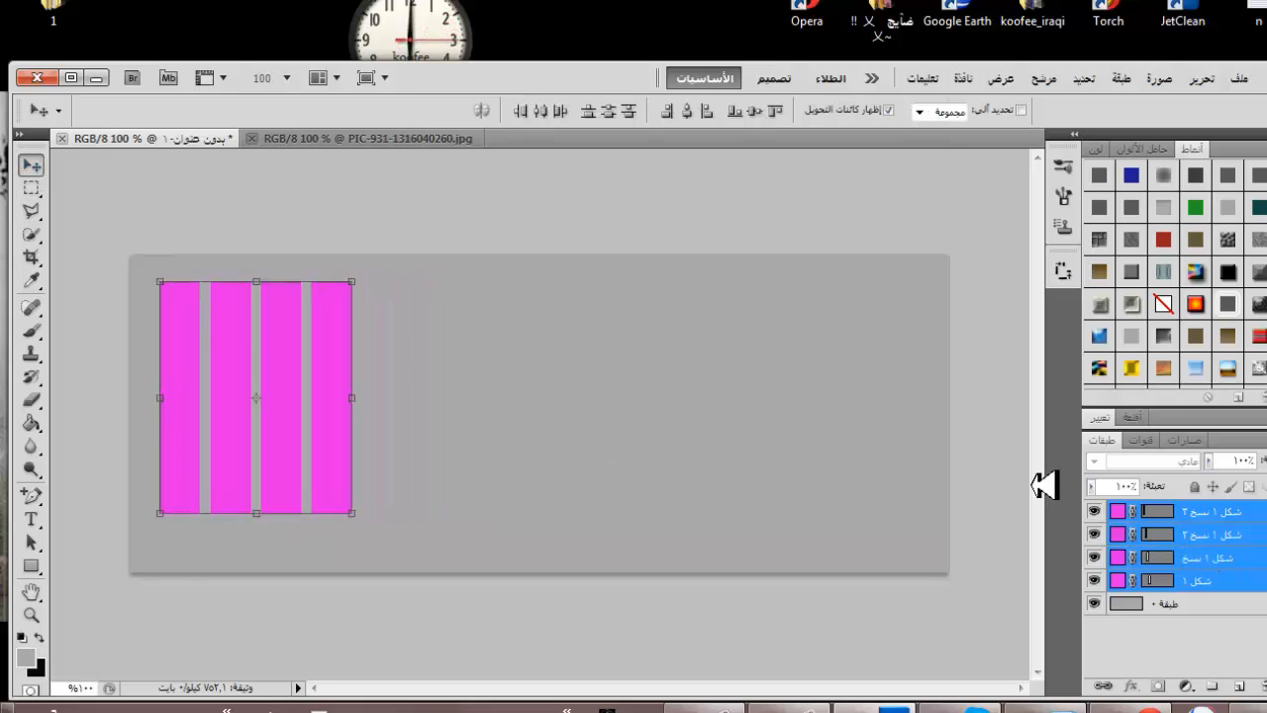
{"action": "key", "text": "ctrl+e"}
- Unlock the portrait photo's background layer and bring the photo into the banner document over the magenta bars
{"action": "left_click", "coordinate": [465, 139]}
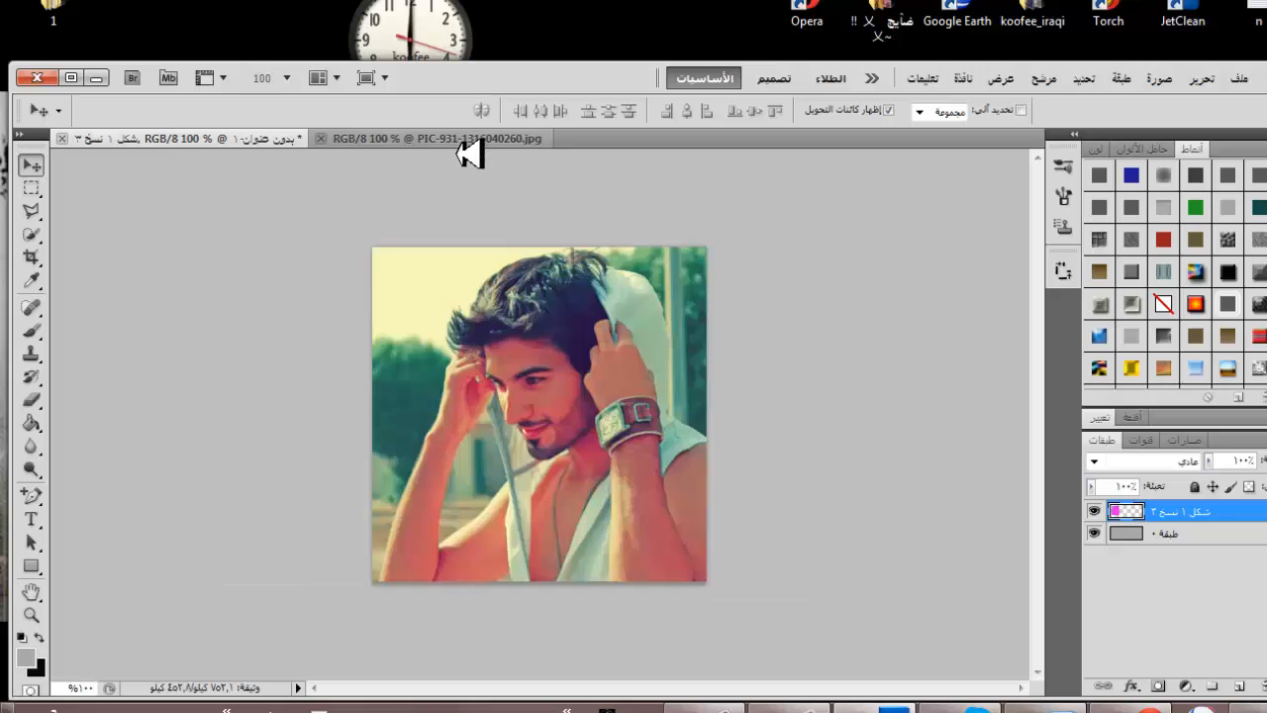
{"action": "left_click_drag", "start_coordinate": [1255, 648], "coordinate": [1262, 685]}
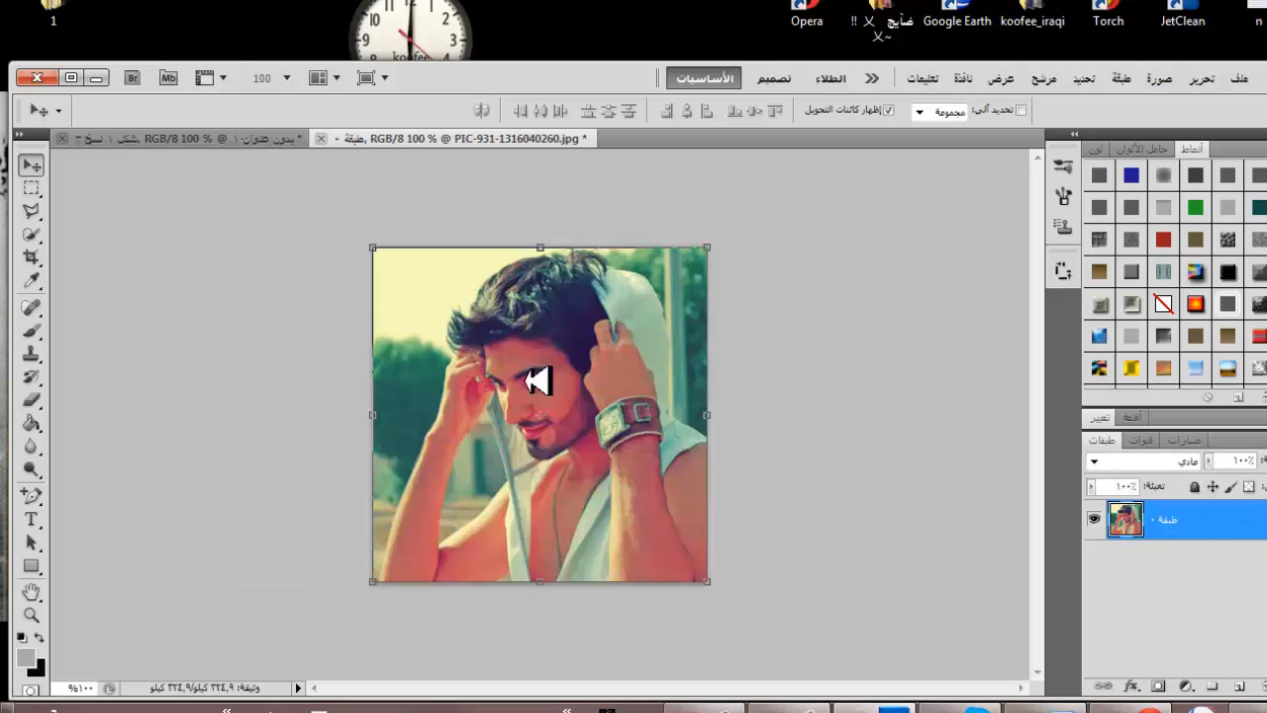
{"action": "left_click_drag", "start_coordinate": [537, 380], "coordinate": [325, 398]}
- Clip the photo to the magenta bars layer with a clipping mask and shift it slightly down
{"action": "right_click", "coordinate": [1192, 512]}
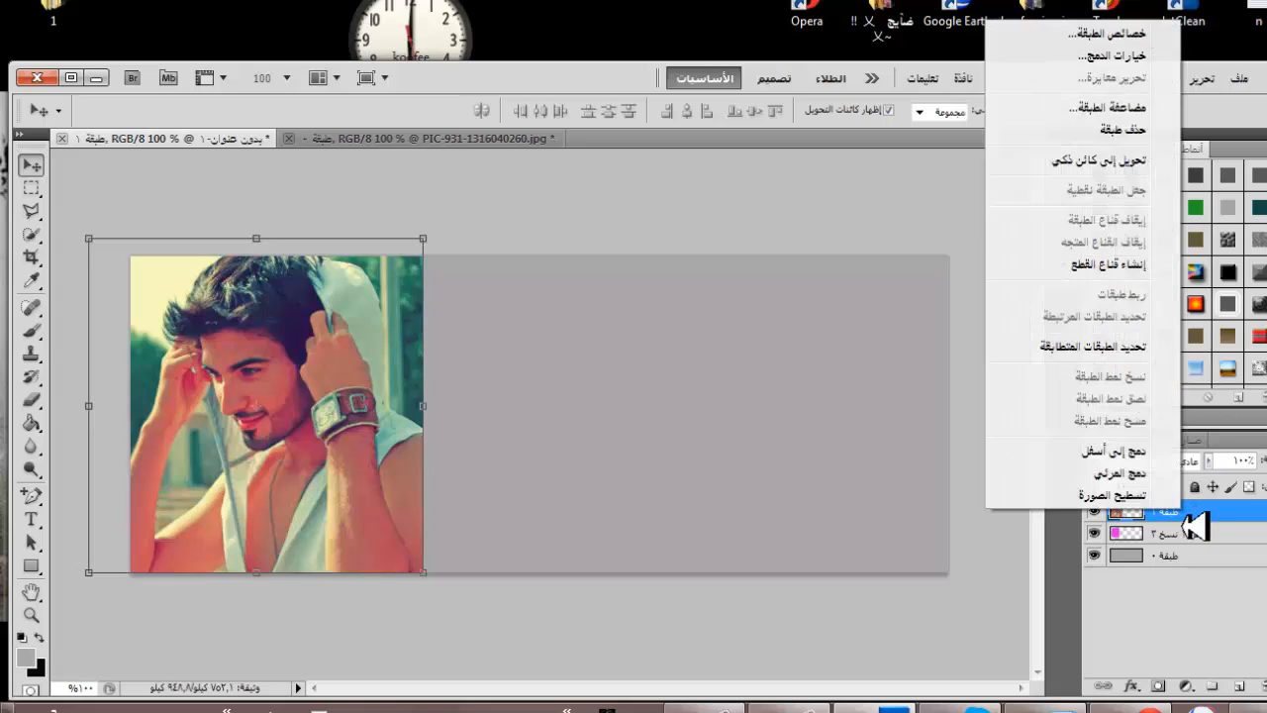
{"action": "left_click", "coordinate": [1139, 265]}
{"action": "mouse_move", "coordinate": [304, 297]}
{"action": "left_mouse_down"}
{"action": "mouse_move", "coordinate": [293, 327]}
{"action": "mouse_move", "coordinate": [299, 315]}
{"action": "left_mouse_up"}
- Scale the clipped photo to about 90% width and 89% height, keeping the face within the strips
{"action": "key", "text": "ctrl+t"}
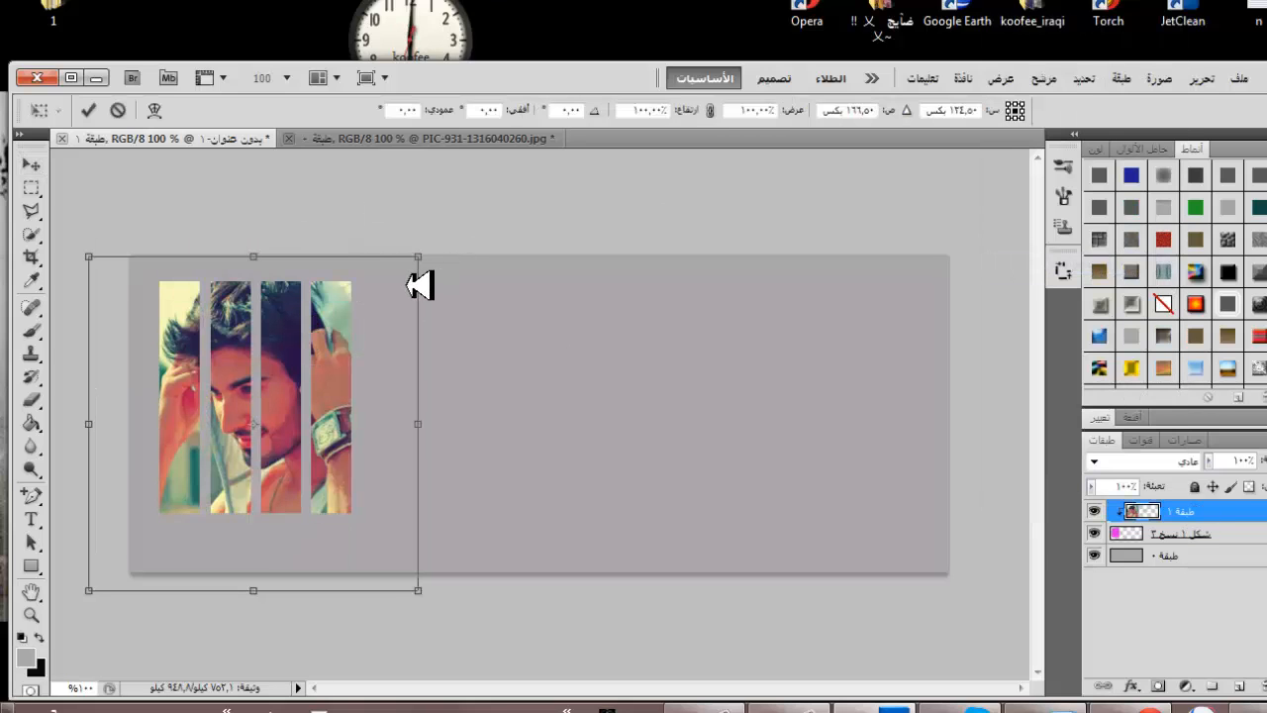
{"action": "left_click_drag", "start_coordinate": [408, 586], "coordinate": [406, 584]}
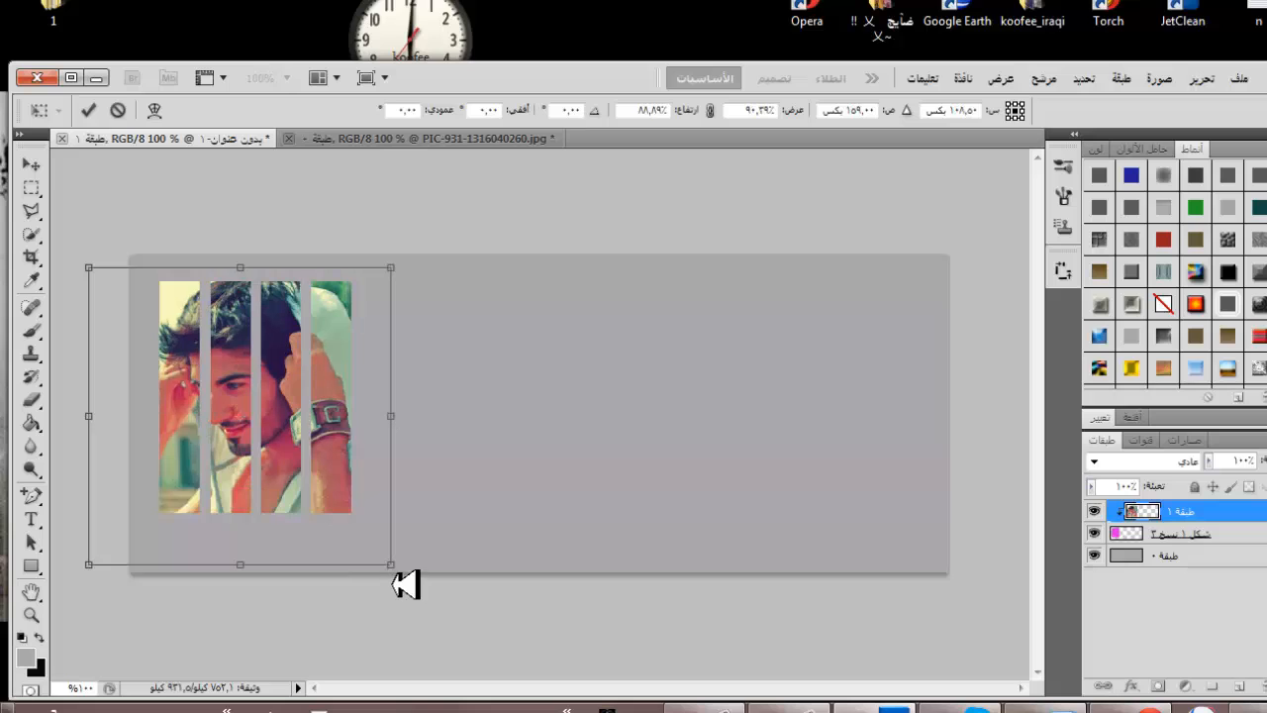
{"action": "left_click", "coordinate": [35, 168]}
{"action": "left_click", "coordinate": [797, 342]}
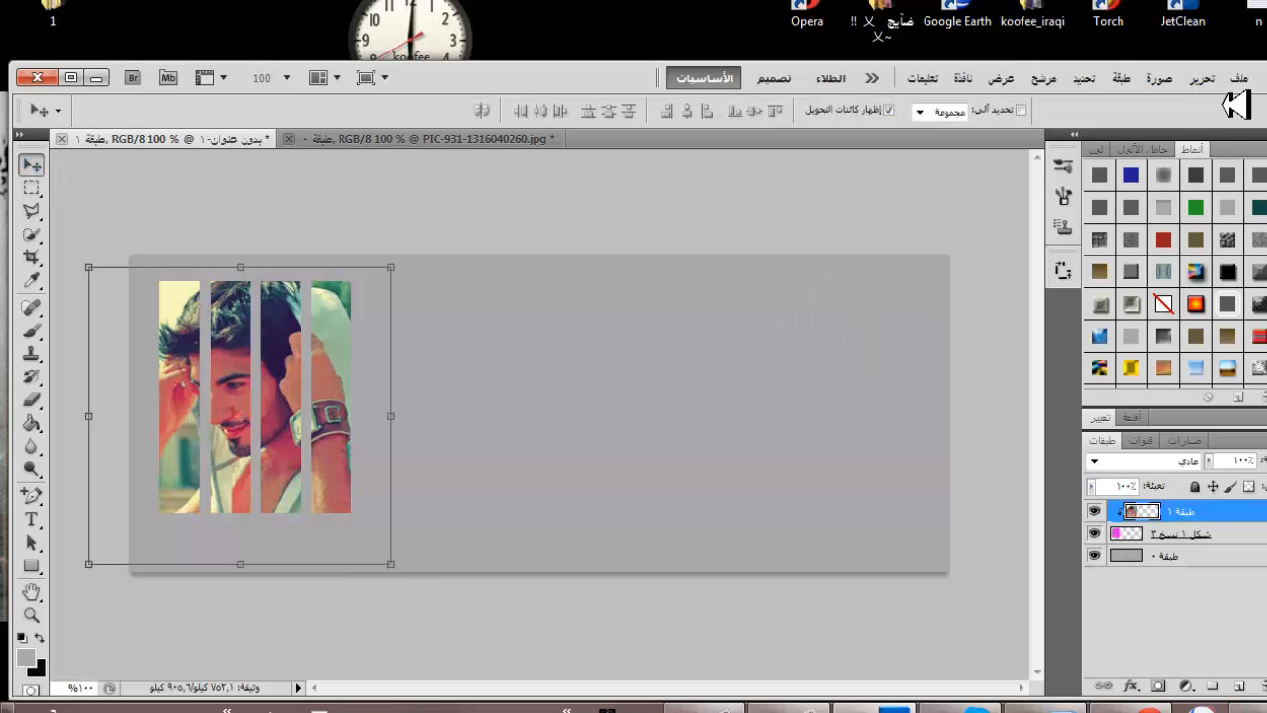
- Open the decorative background image DES (2).jpg
{"action": "left_click", "coordinate": [1238, 77]}
{"action": "left_click", "coordinate": [1237, 89]}
{"action": "double_click", "coordinate": [851, 198]}
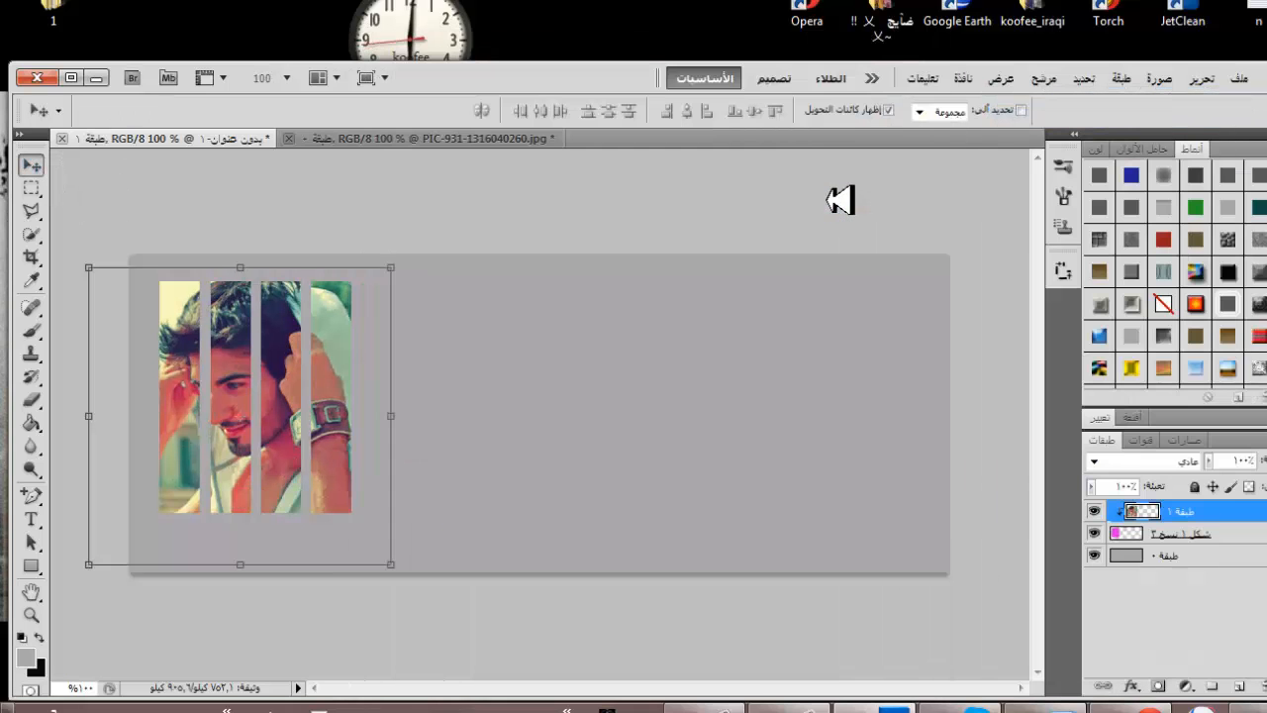
{"action": "right_click", "coordinate": [684, 10]}
{"action": "right_click", "coordinate": [661, 2]}
{"action": "left_click", "coordinate": [653, 41]}
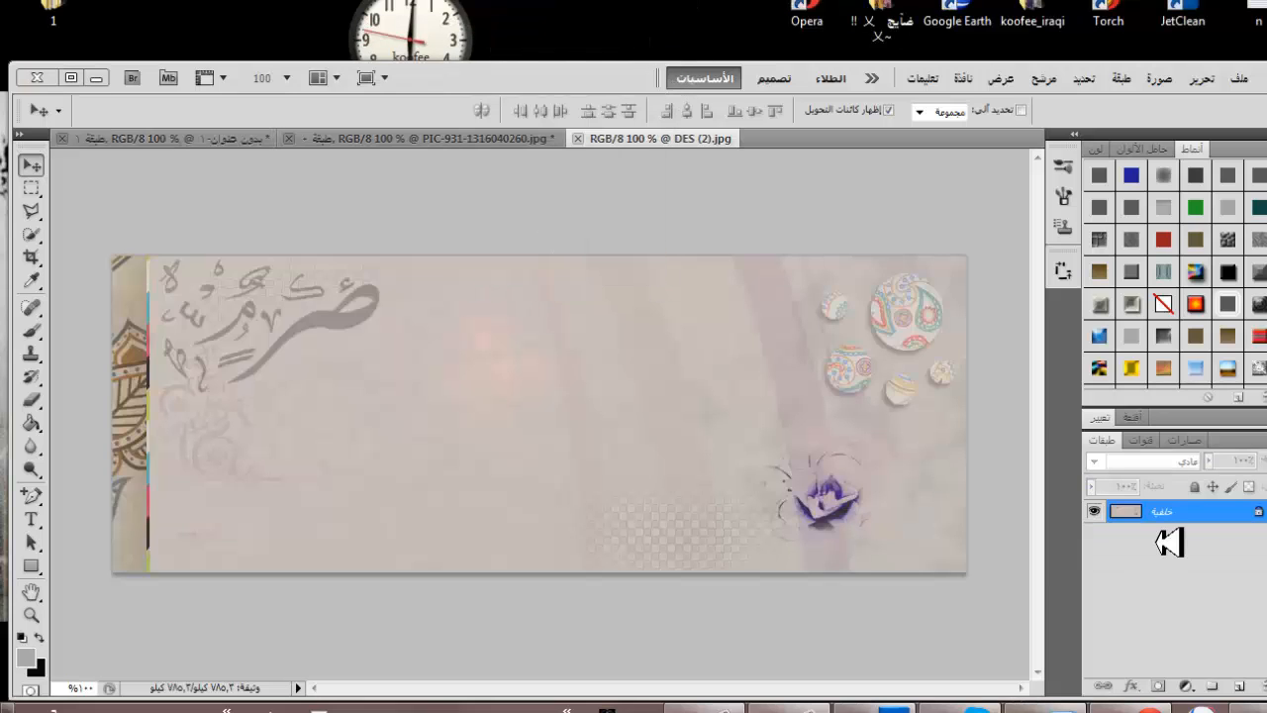
- Convert the DES (2).jpg background into a normal layer and bring it into the banner document
{"action": "left_click", "coordinate": [1194, 524]}
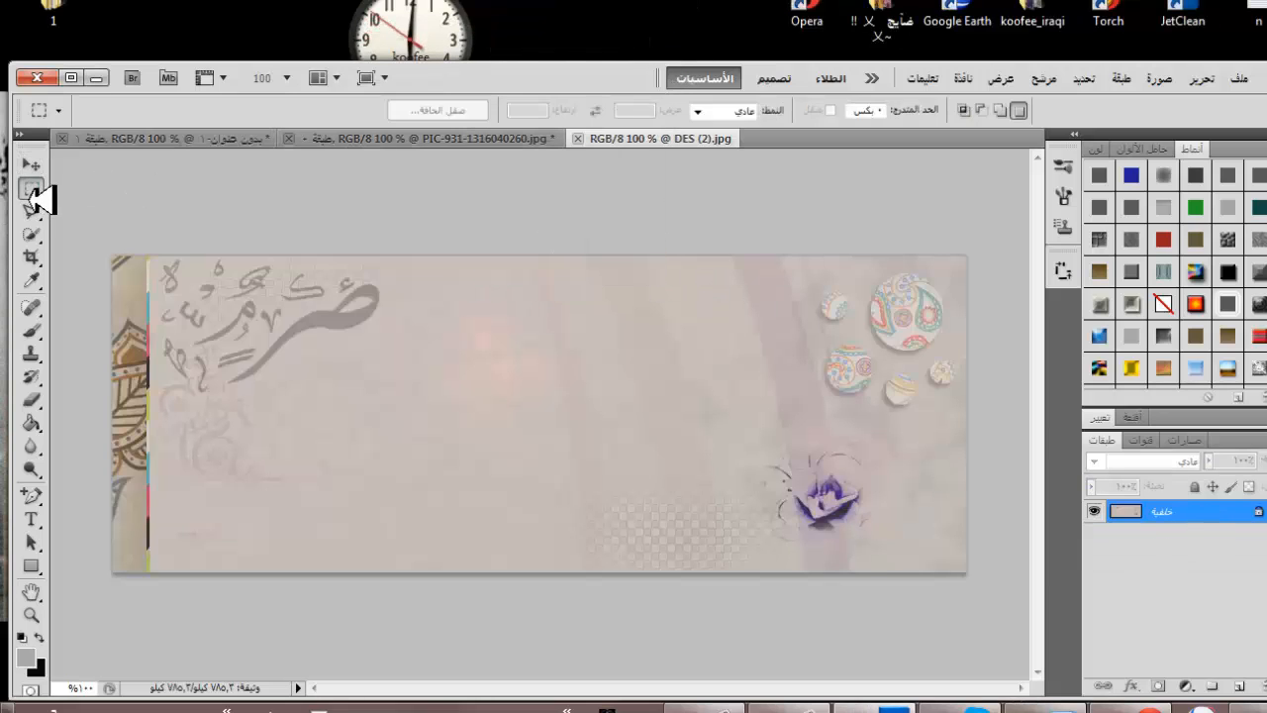
{"action": "double_click", "coordinate": [1178, 512]}
{"action": "key", "text": "Return"}
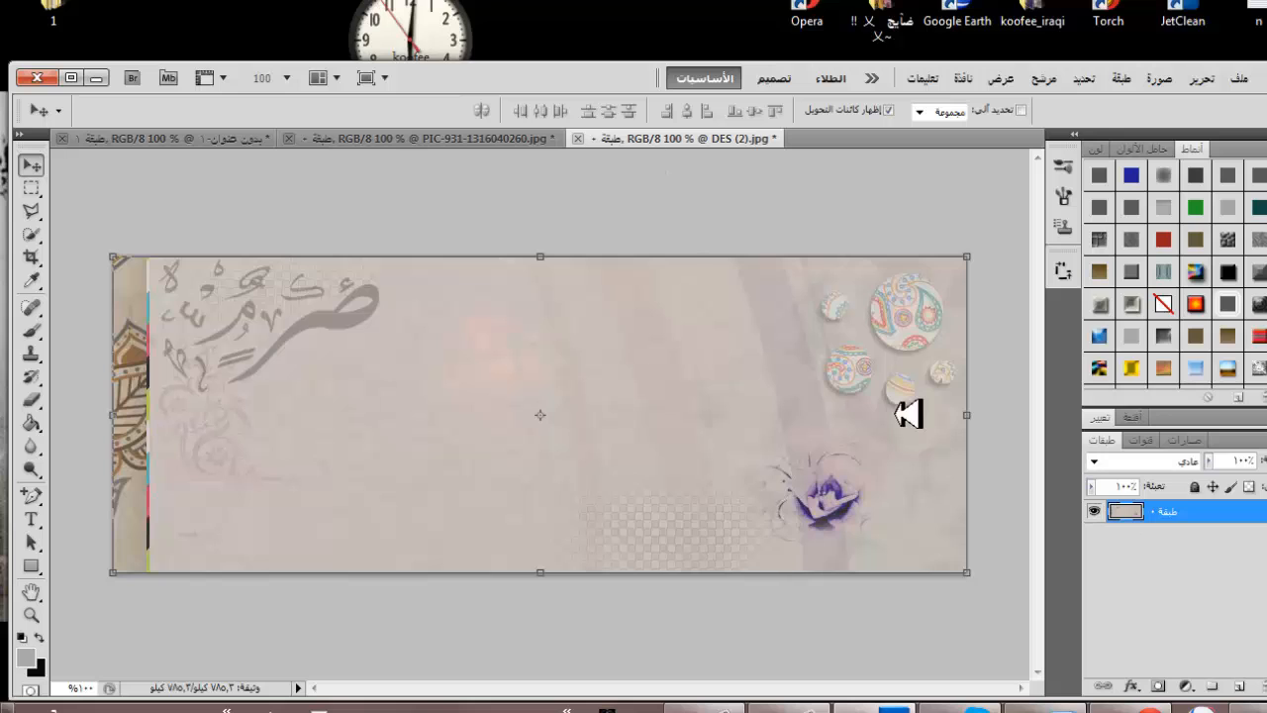
{"action": "left_click_drag", "start_coordinate": [909, 414], "coordinate": [698, 391]}
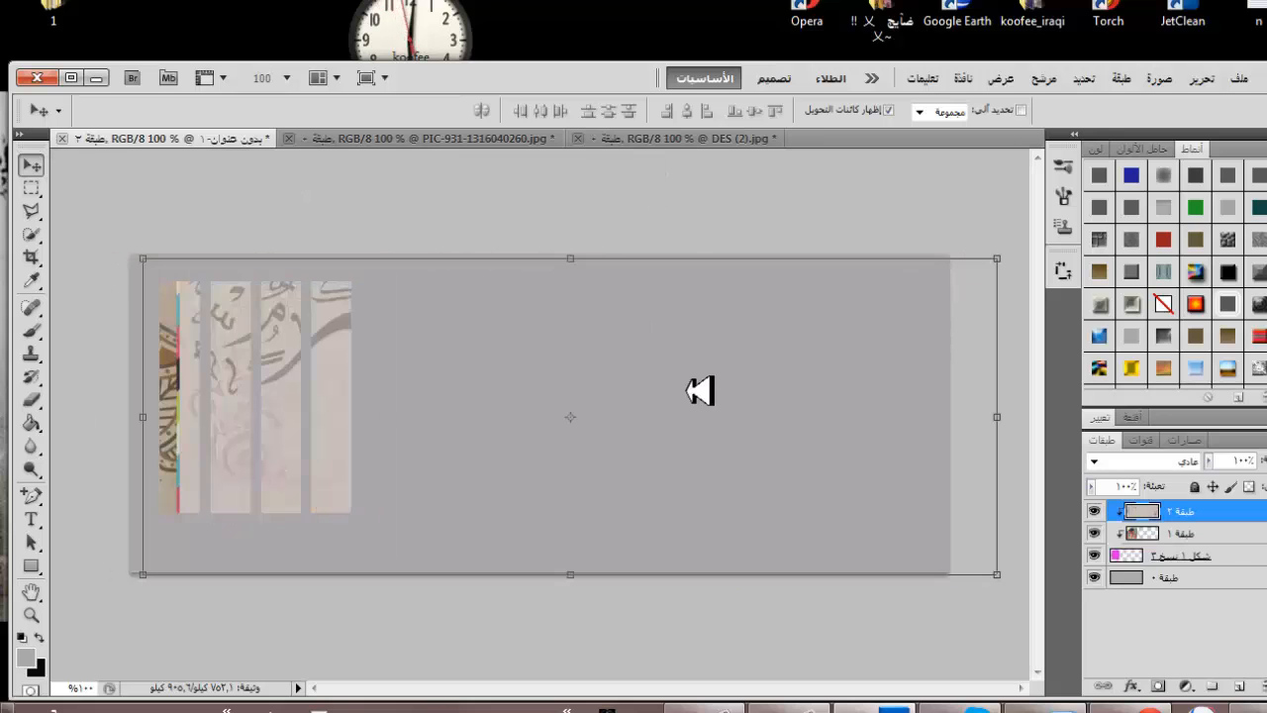
- Place the decorative background layer beneath the bars layer and keep the portrait clipped to the bars
{"action": "mouse_move", "coordinate": [1178, 534]}
{"action": "left_mouse_down"}
{"action": "mouse_move", "coordinate": [1208, 515]}
{"action": "mouse_move", "coordinate": [1202, 563]}
{"action": "mouse_move", "coordinate": [1202, 540]}
{"action": "left_mouse_up"}
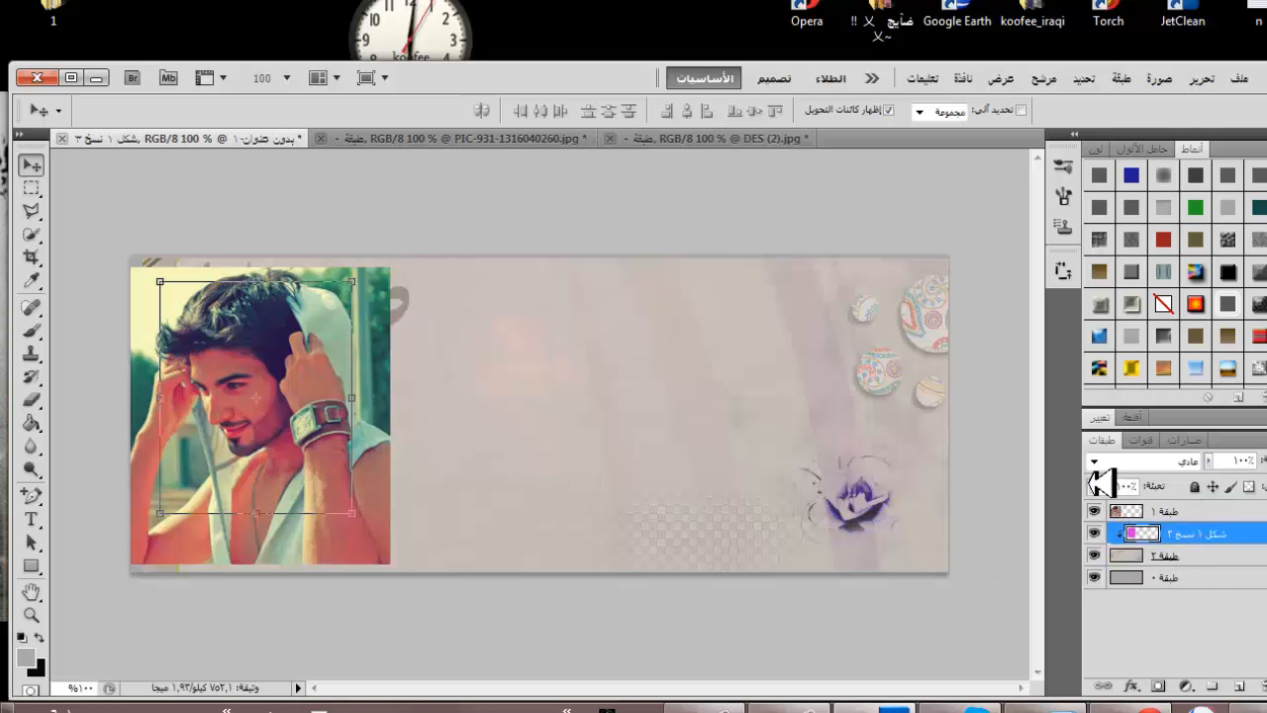
{"action": "key", "text": "ctrl+bracketleft"}
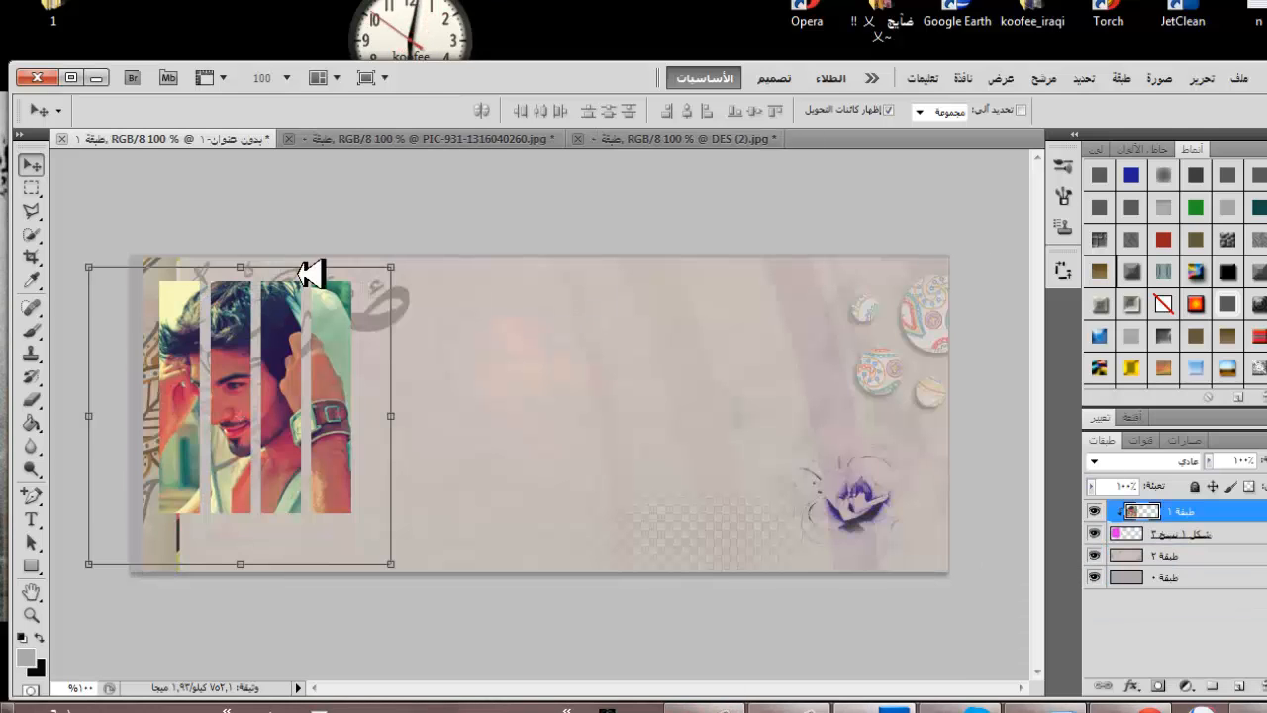
{"action": "left_click_drag", "start_coordinate": [297, 376], "coordinate": [301, 375]}
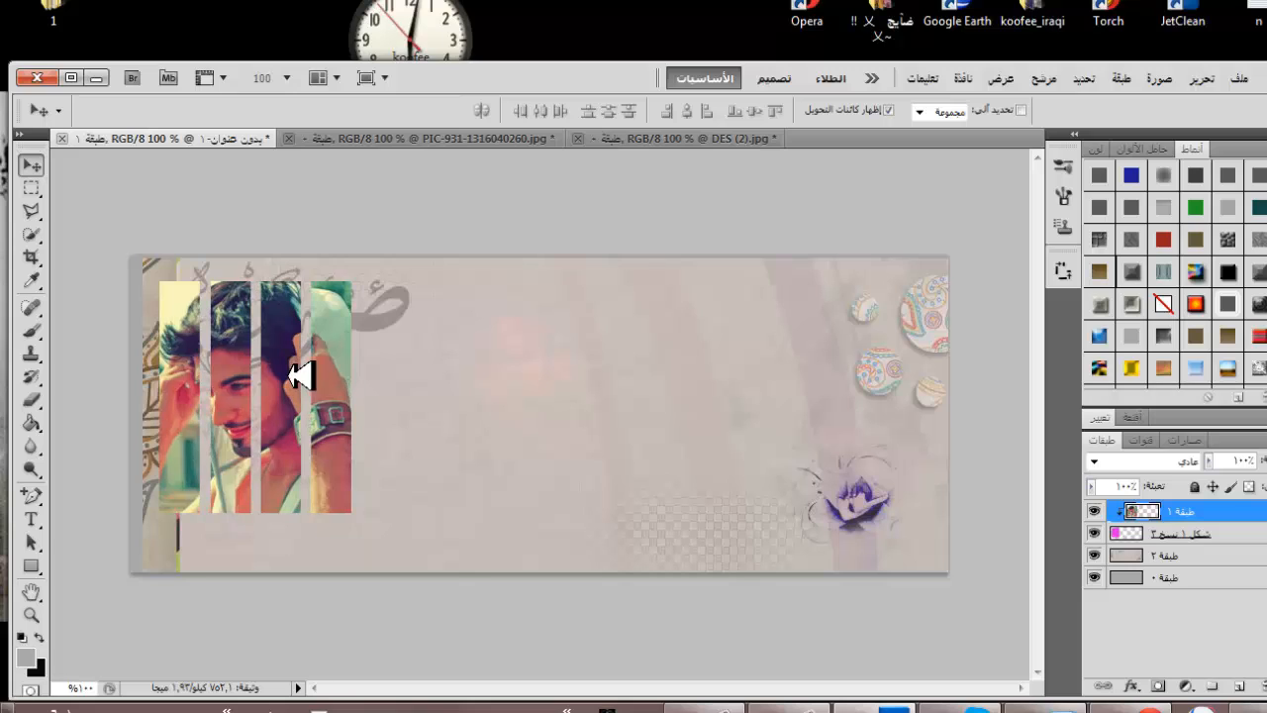
- Narrow the decorative background layer to fit the canvas width and lower its opacity to 81%
{"action": "left_click", "coordinate": [1232, 556]}
{"action": "key", "text": "ctrl+t"}
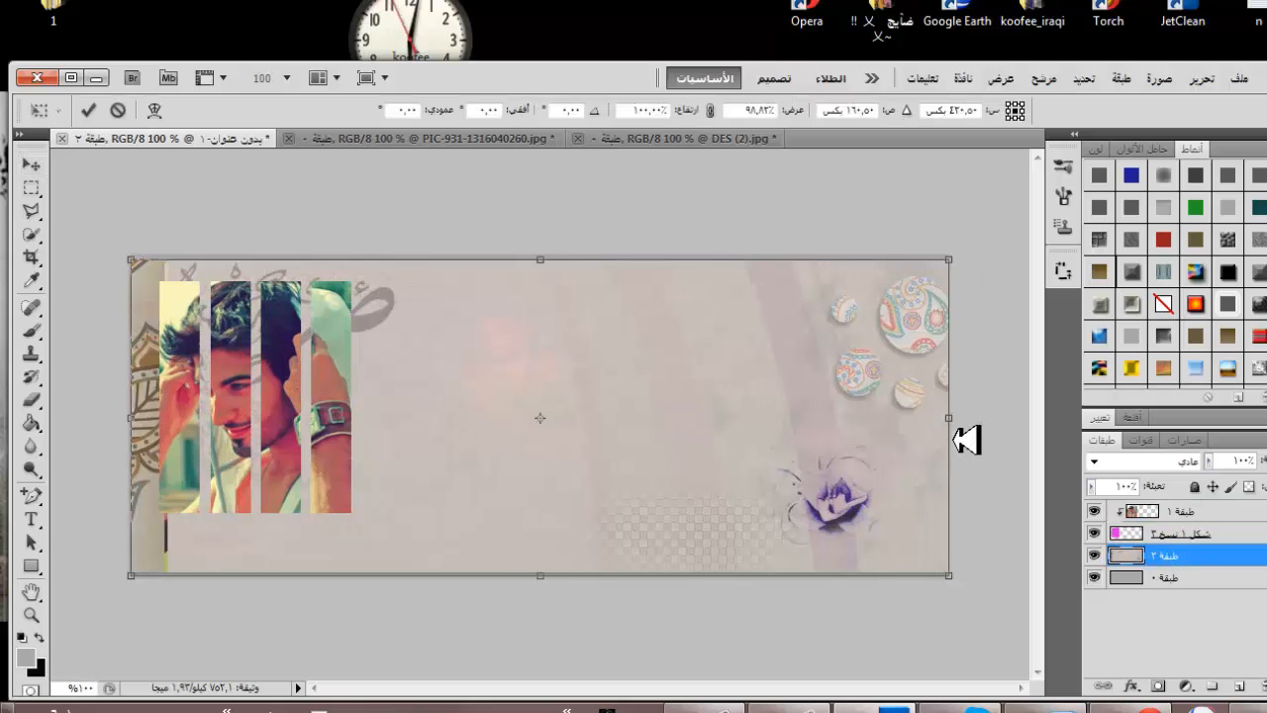
{"action": "key", "text": "v"}
{"action": "left_click", "coordinate": [765, 334]}
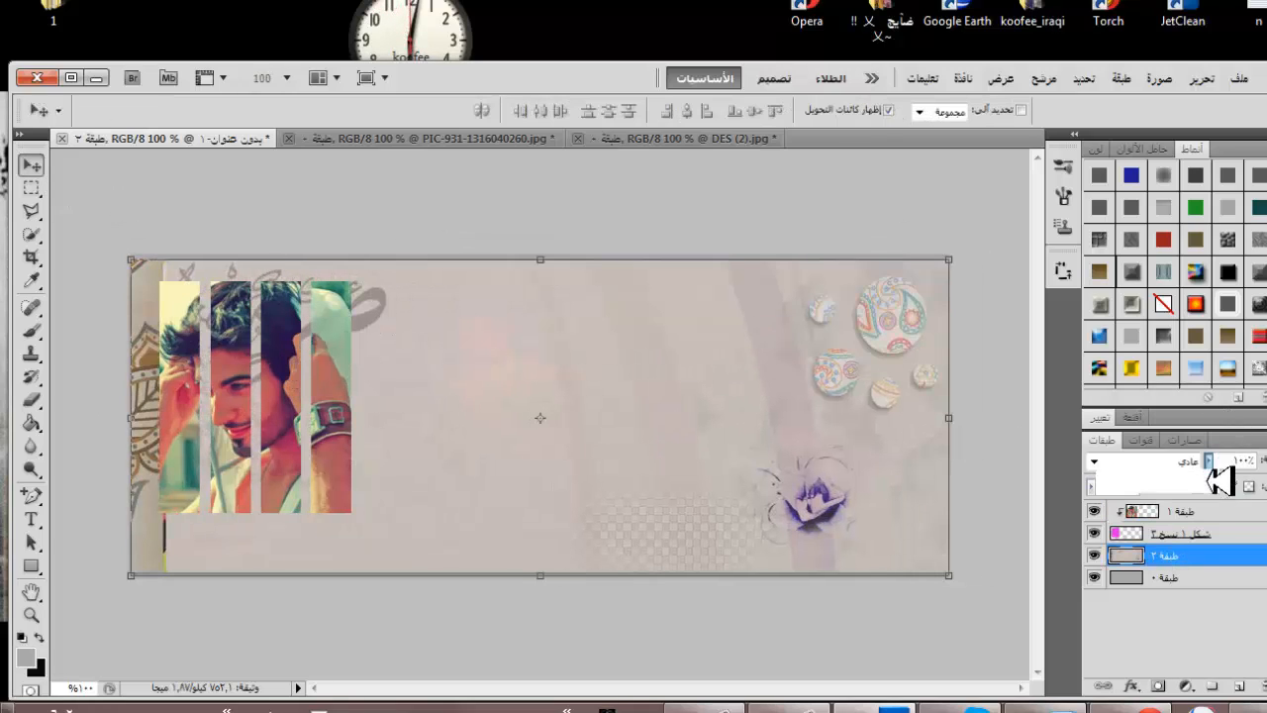
{"action": "left_click_drag", "start_coordinate": [1212, 479], "coordinate": [1202, 497]}
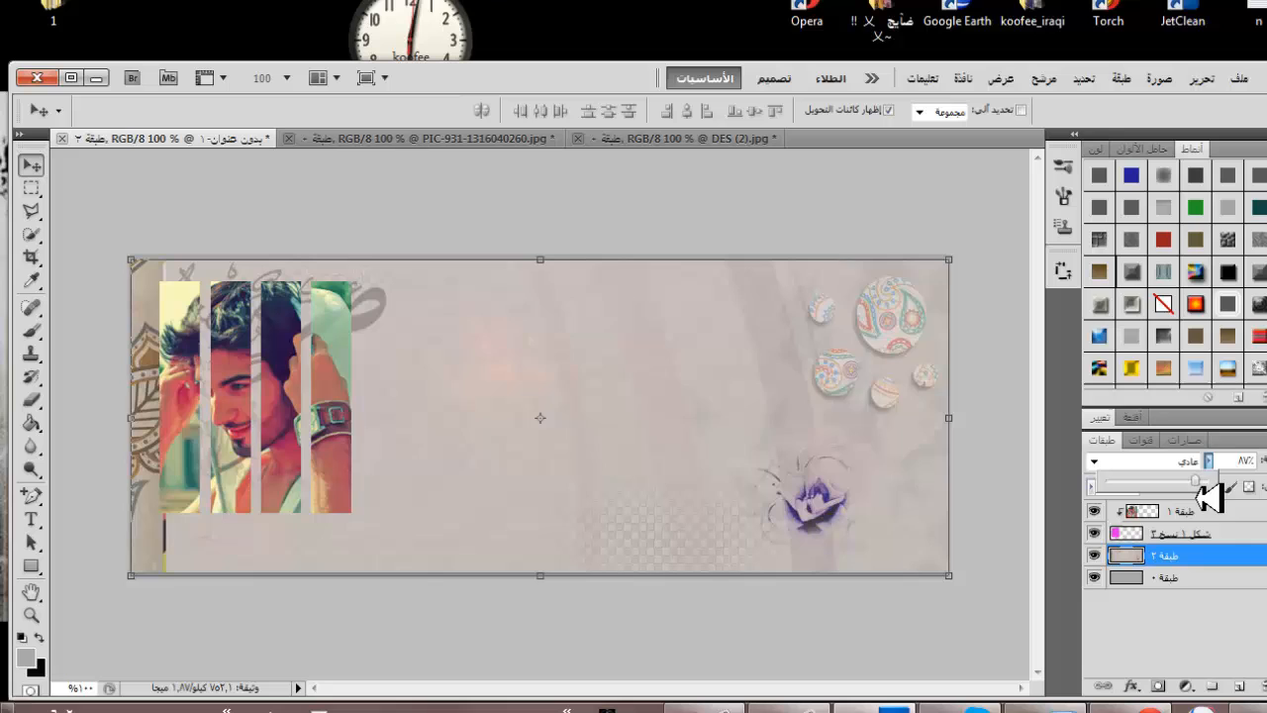
{"action": "left_click", "coordinate": [1240, 79]}
{"action": "left_click", "coordinate": [1237, 122]}
{"action": "double_click", "coordinate": [519, 319]}
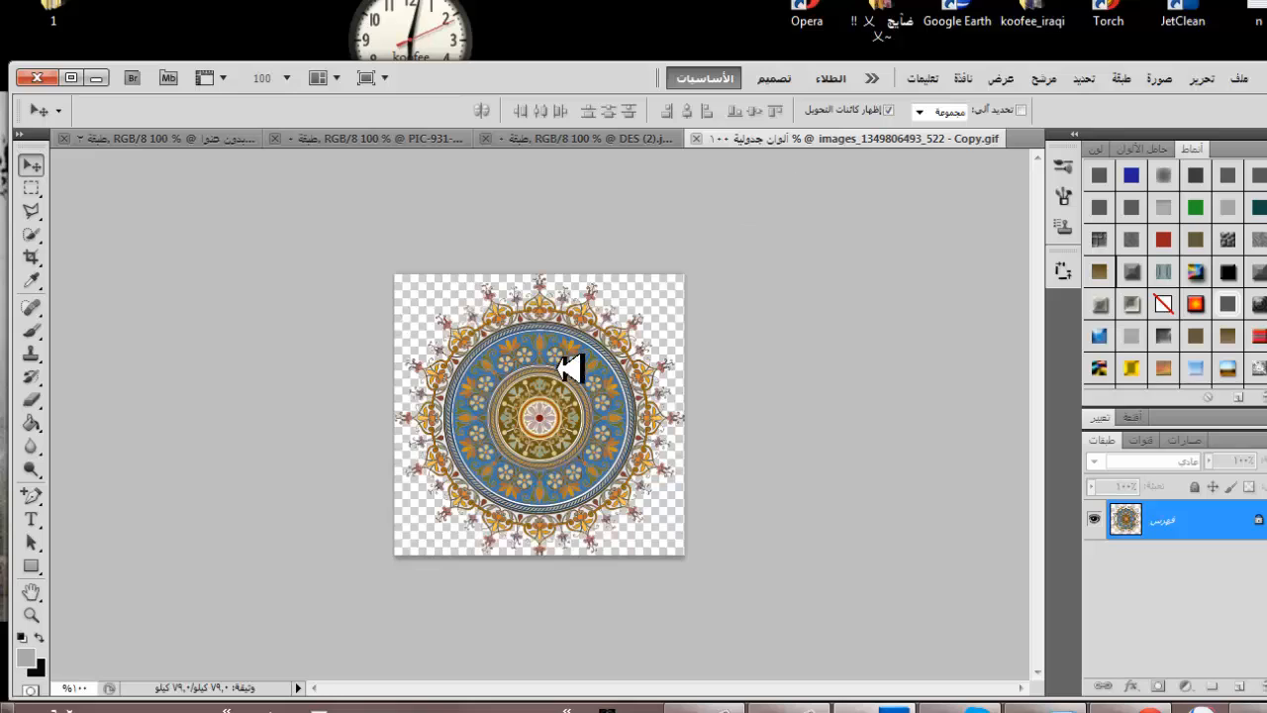
{"action": "left_click_drag", "start_coordinate": [570, 369], "coordinate": [654, 351]}
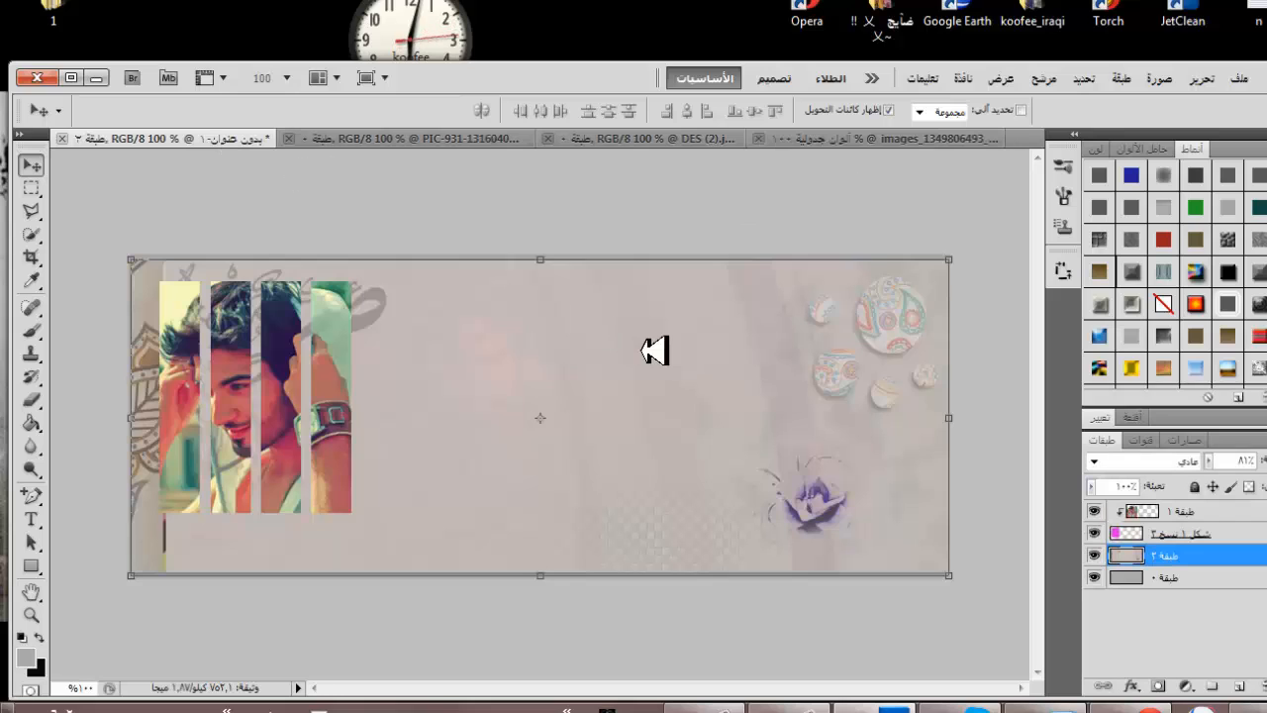
{"action": "left_click", "coordinate": [633, 139]}
{"action": "left_click", "coordinate": [862, 140]}
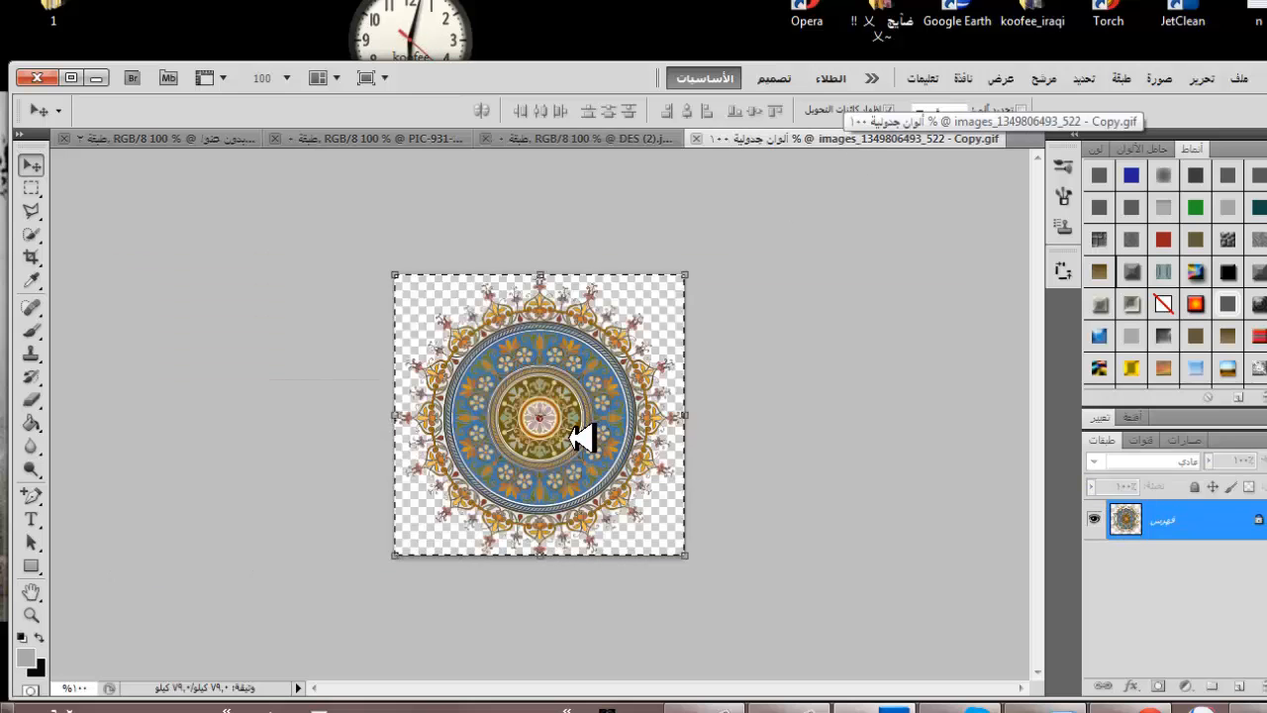
{"action": "left_click_drag", "start_coordinate": [571, 382], "coordinate": [615, 448]}
- Enlarge the mandala to about 130% width and 126% height in the middle of the banner and apply the transform
{"action": "left_click_drag", "start_coordinate": [442, 278], "coordinate": [386, 209]}
{"action": "left_click_drag", "start_coordinate": [732, 556], "coordinate": [758, 566]}
{"action": "left_click", "coordinate": [39, 166]}
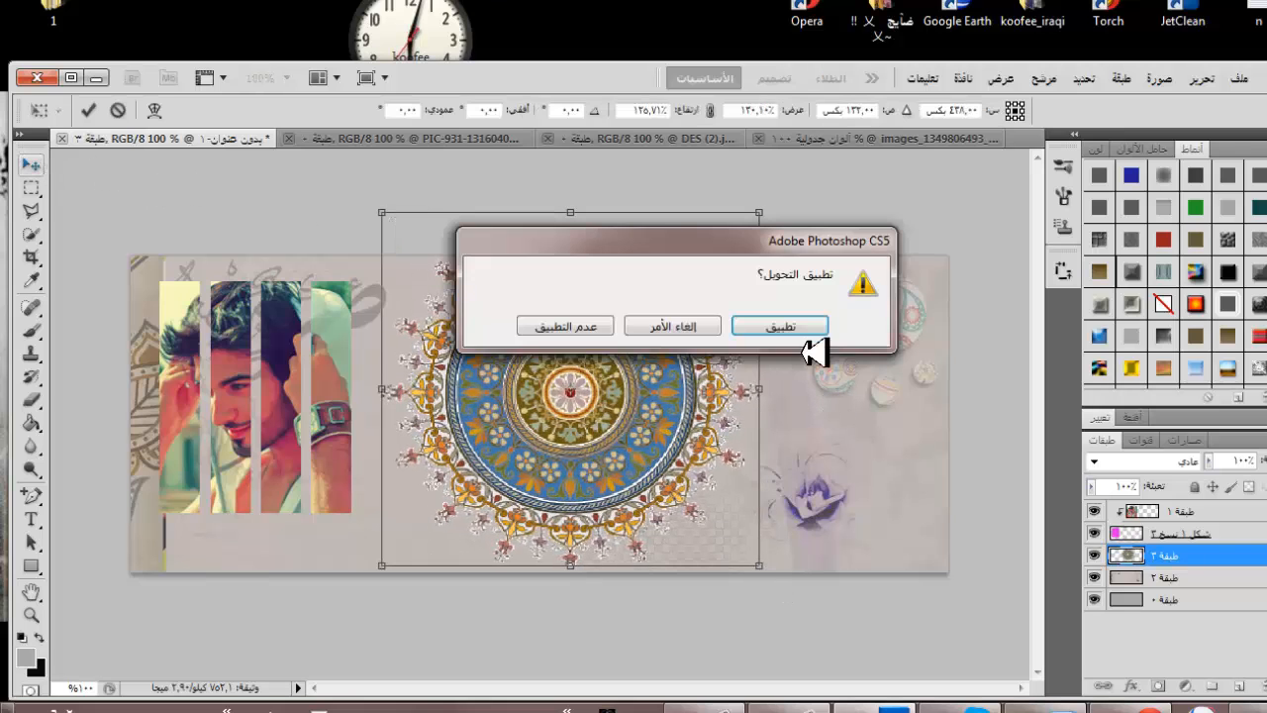
{"action": "left_click", "coordinate": [804, 334]}
- Try the Color and Dissolve blend modes on the mandala layer with its opacity lowered to 79%
{"action": "left_click", "coordinate": [1148, 461]}
{"action": "left_click", "coordinate": [1151, 470]}
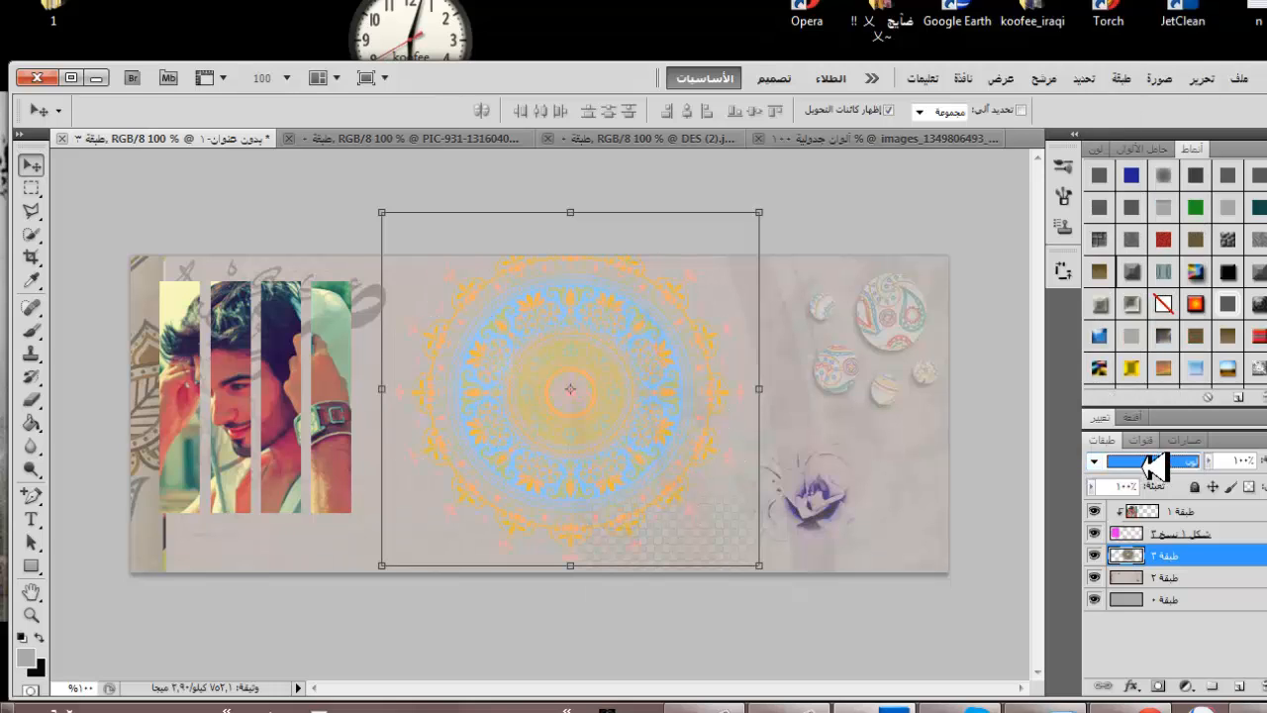
{"action": "left_click", "coordinate": [1150, 461]}
{"action": "left_click", "coordinate": [1183, 12]}
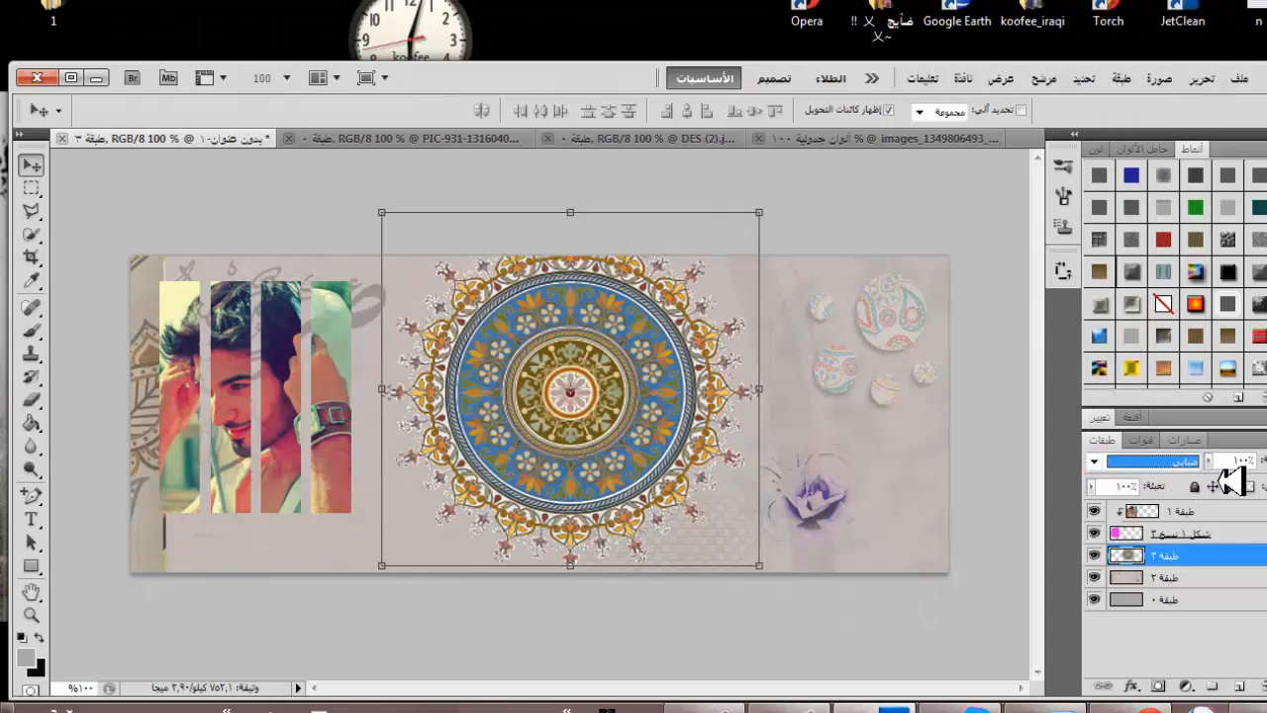
{"action": "left_click_drag", "start_coordinate": [1266, 461], "coordinate": [1182, 498]}
- Scale the mandala down to about 92% width and 89% height so it fits within the banner's height
{"action": "left_click_drag", "start_coordinate": [759, 212], "coordinate": [745, 243]}
{"action": "left_click_drag", "start_coordinate": [746, 566], "coordinate": [755, 571]}
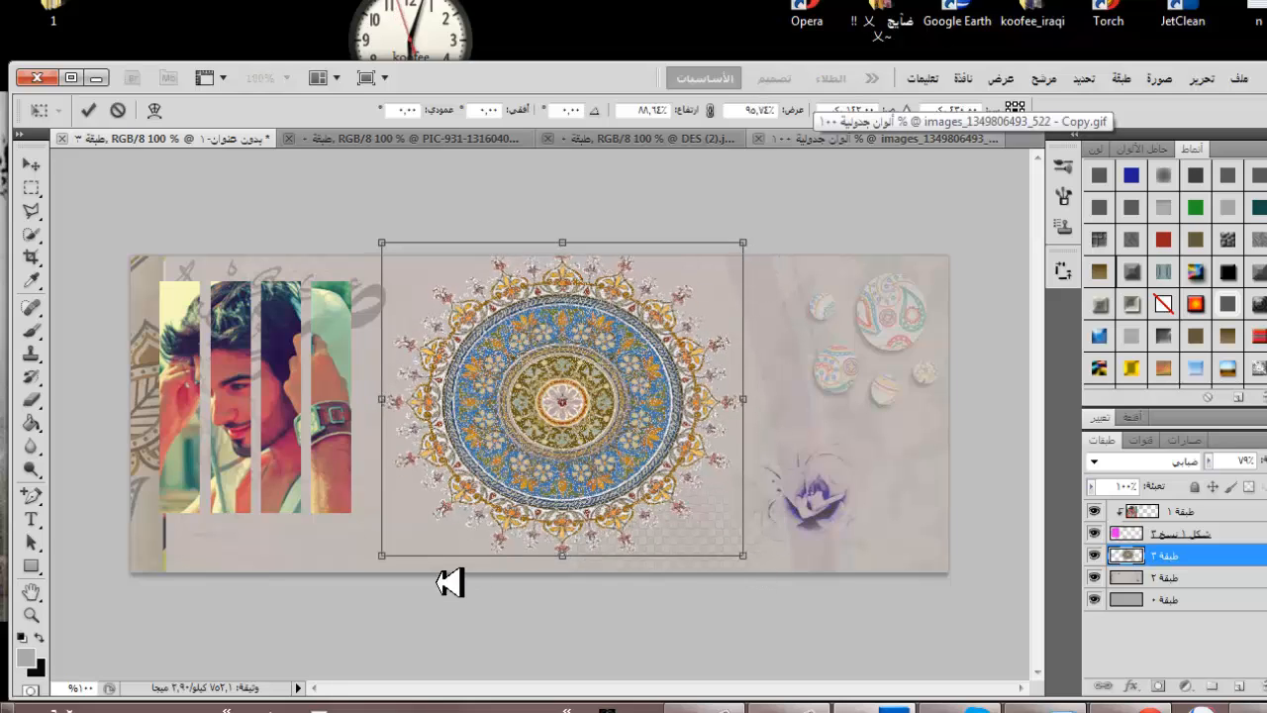
{"action": "left_click_drag", "start_coordinate": [396, 568], "coordinate": [401, 567]}
{"action": "left_click", "coordinate": [32, 165]}
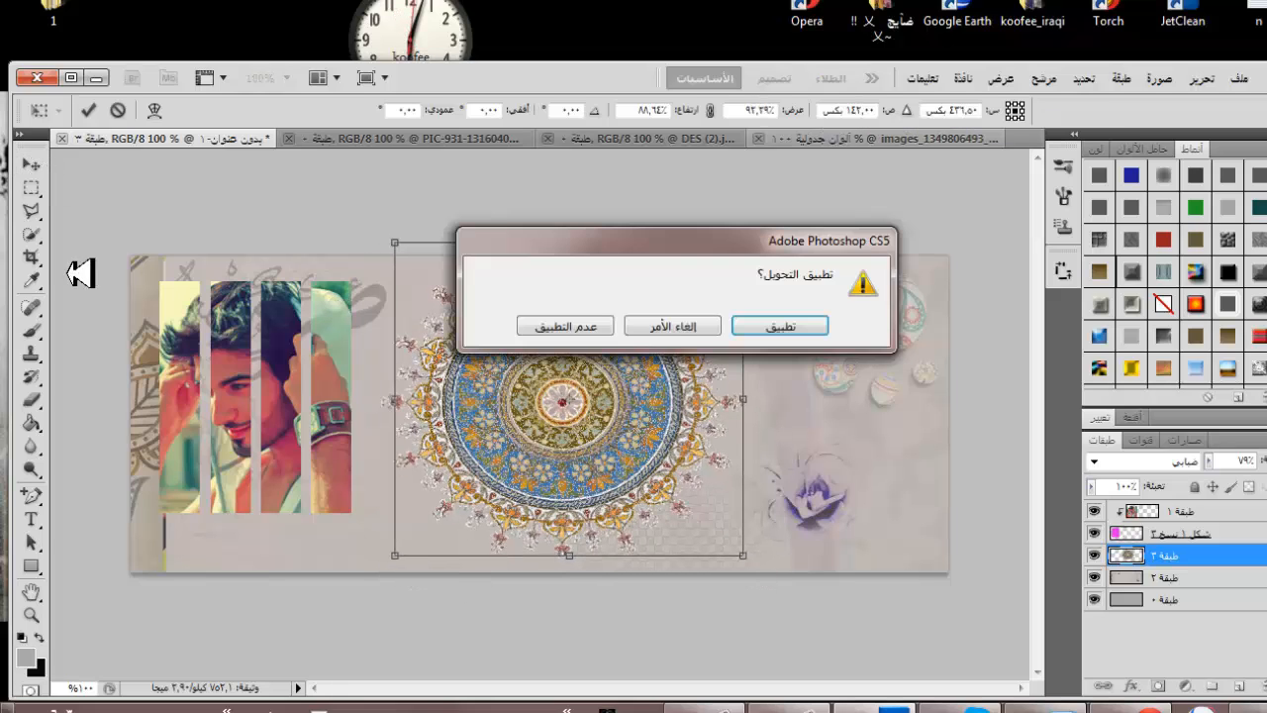
{"action": "left_click", "coordinate": [767, 330]}
- Return the mandala layer to the Normal blend mode and lower its opacity to 34%
{"action": "left_click", "coordinate": [1178, 462]}
{"action": "left_click", "coordinate": [1168, 4]}
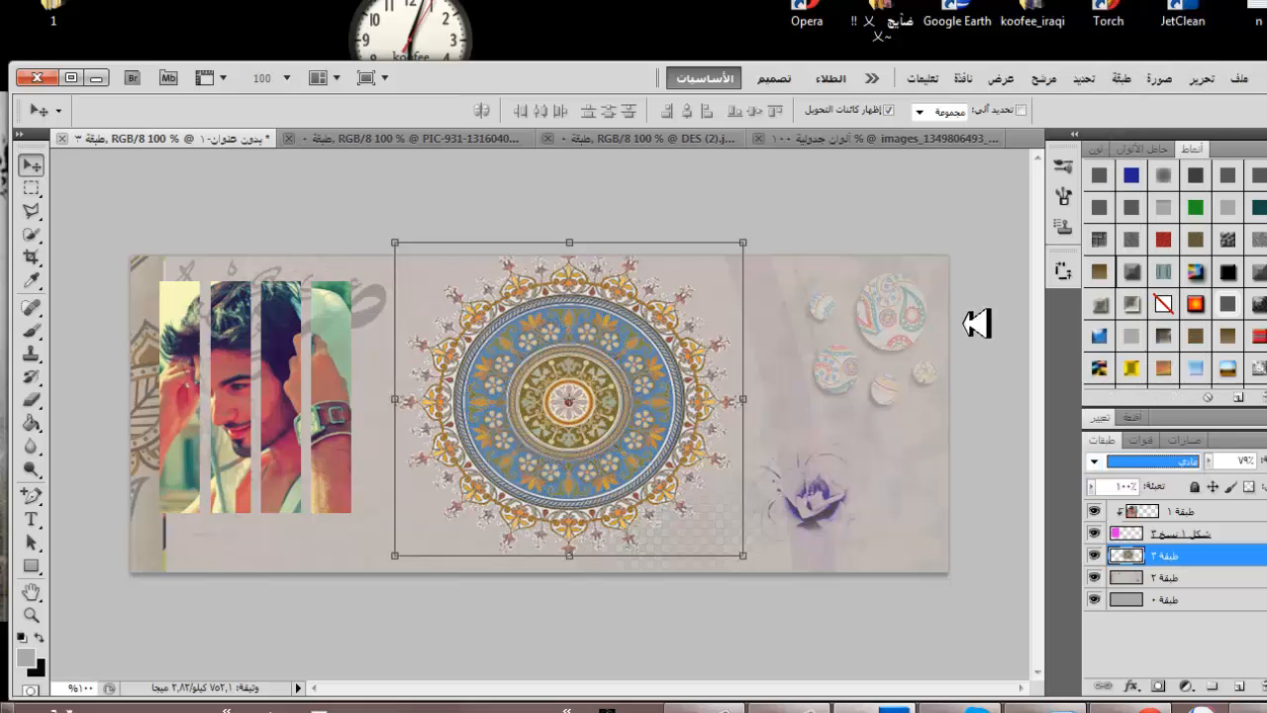
{"action": "left_click", "coordinate": [1209, 462]}
{"action": "left_click_drag", "start_coordinate": [1218, 482], "coordinate": [1178, 495]}
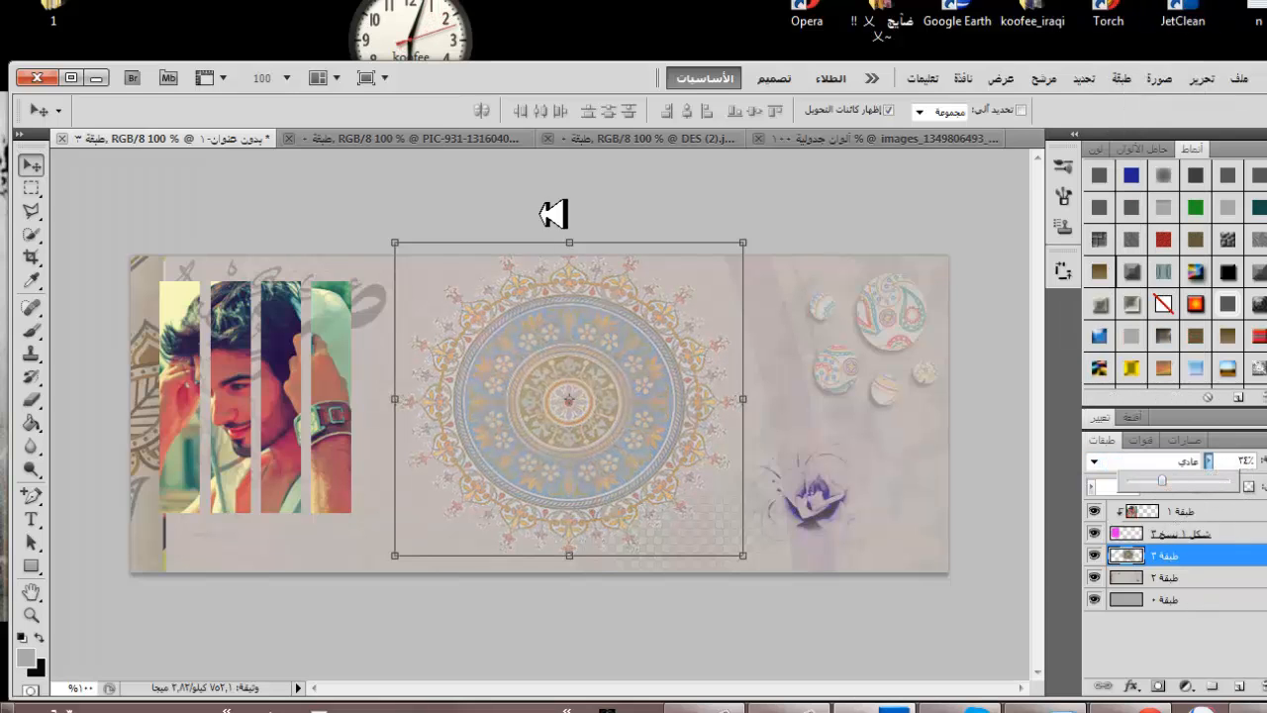
- Duplicate the mandala layer twice and place the copies in the banner's lower-right and upper-right corners, partly cropped
{"action": "left_click_drag", "start_coordinate": [1196, 560], "coordinate": [1239, 686]}
{"action": "left_click_drag", "start_coordinate": [602, 370], "coordinate": [1015, 569]}
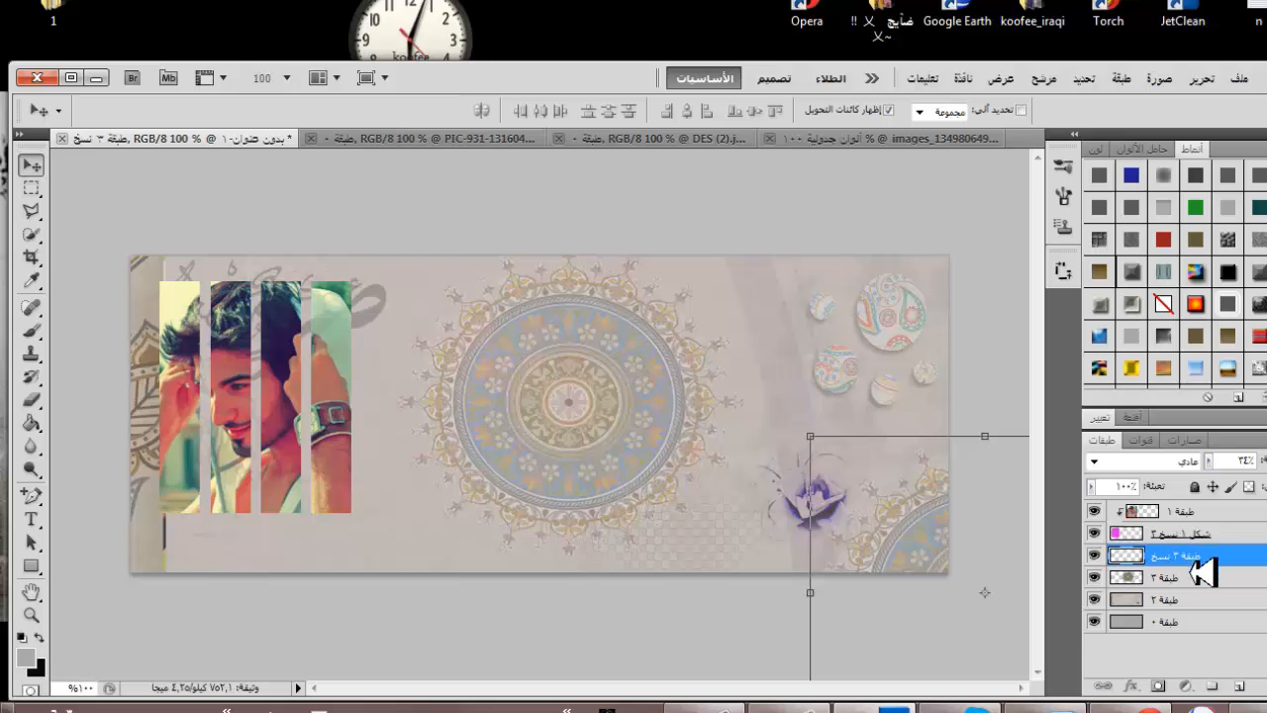
{"action": "left_click_drag", "start_coordinate": [1203, 571], "coordinate": [1240, 686]}
{"action": "left_click_drag", "start_coordinate": [848, 453], "coordinate": [914, 177]}
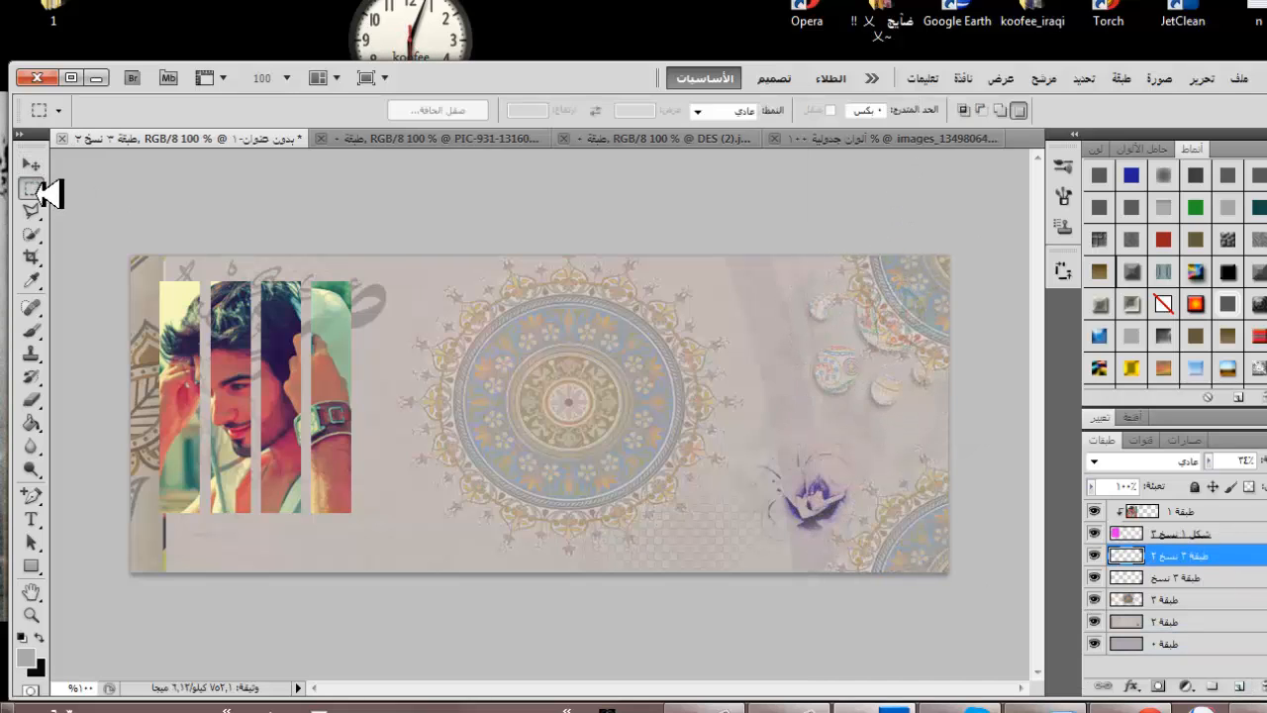
- Open Optical-8c-psdbox.jpg, convert its background into a normal layer and bring the blue light flare into the banner
{"action": "left_click", "coordinate": [1241, 80]}
{"action": "left_click", "coordinate": [1225, 115]}
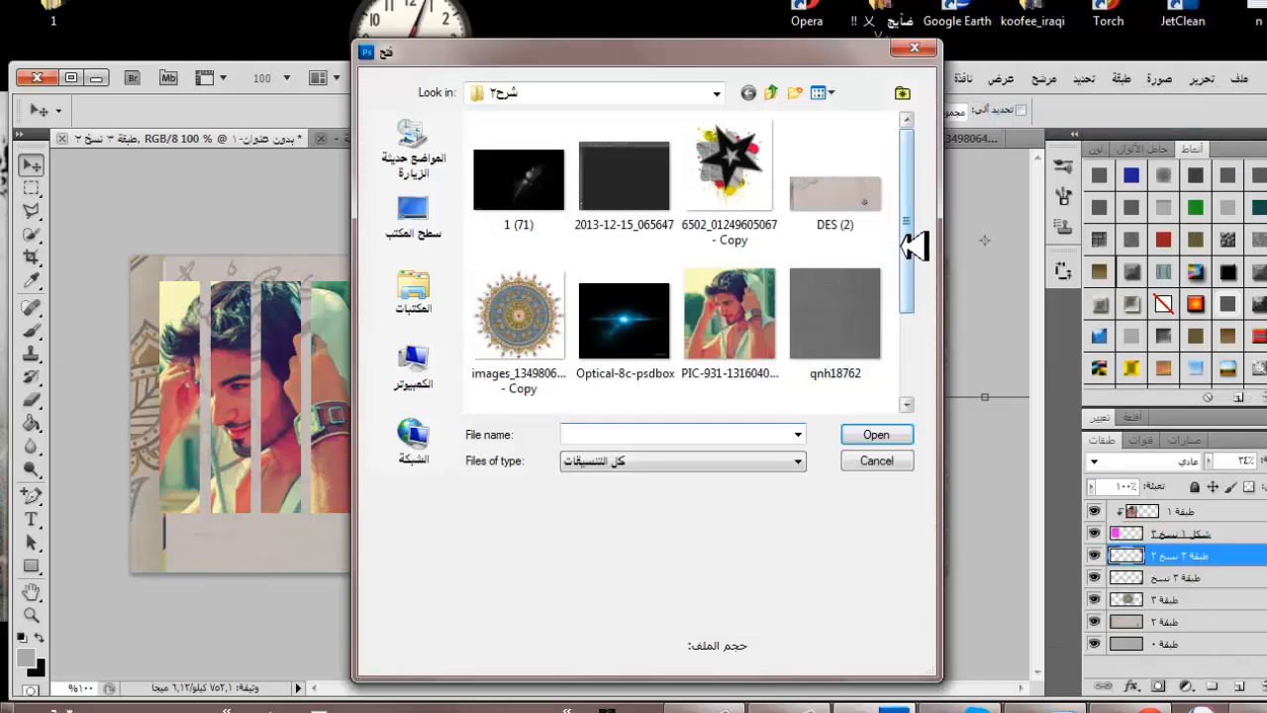
{"action": "left_click", "coordinate": [619, 326]}
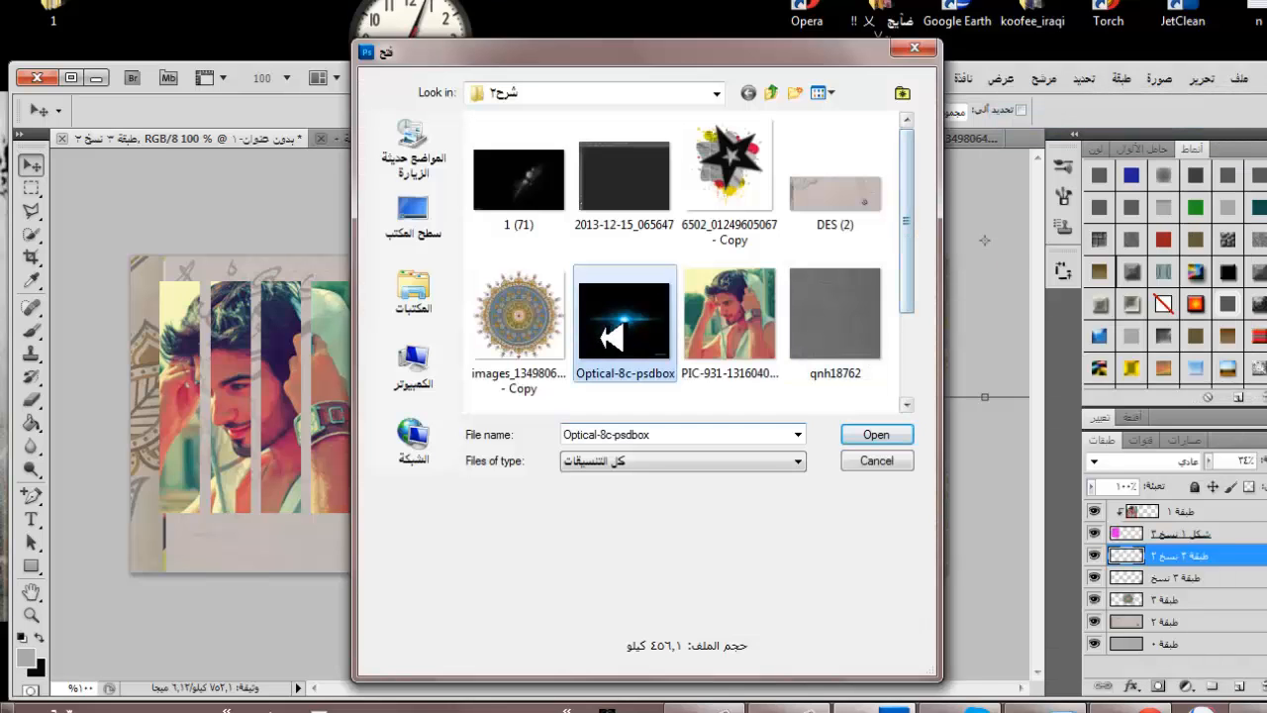
{"action": "left_click", "coordinate": [860, 435]}
{"action": "double_click", "coordinate": [1178, 535]}
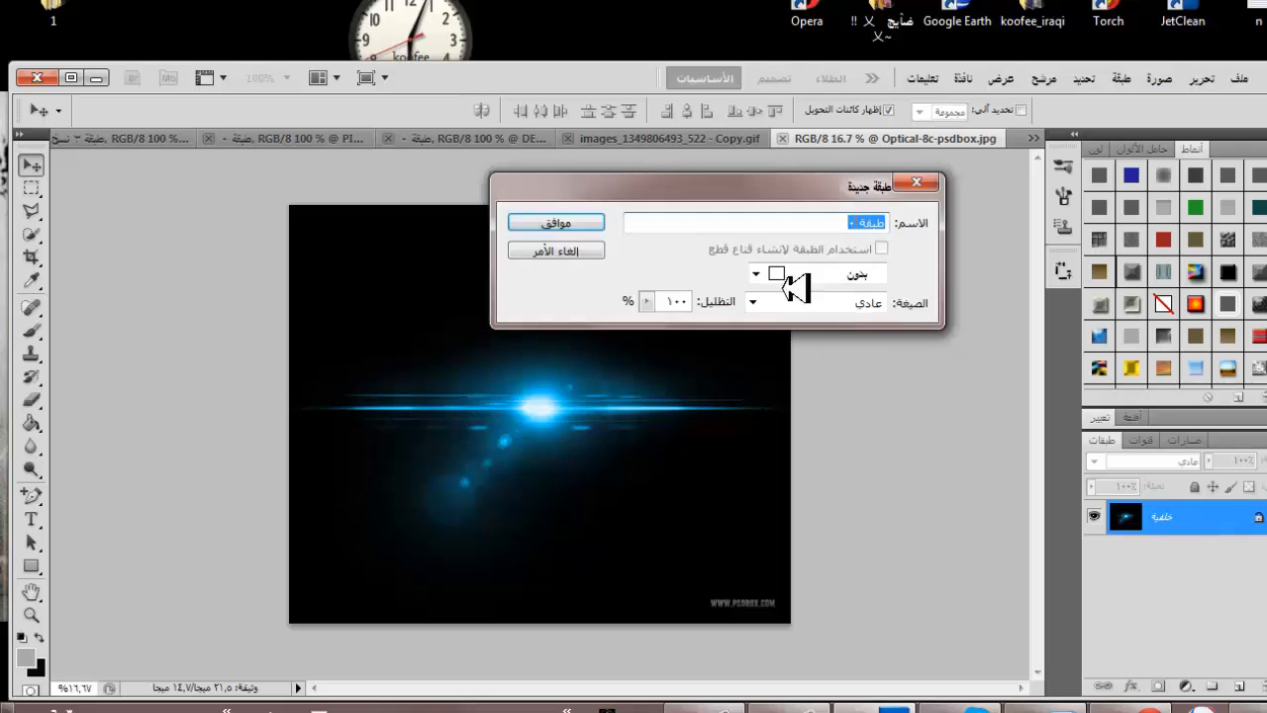
{"action": "key", "text": "Return"}
{"action": "left_click_drag", "start_coordinate": [683, 411], "coordinate": [532, 416]}
- Blend the blue flare layer with the تراكب mode, position its streak across the mandala and lower its opacity to 59%
{"action": "left_click", "coordinate": [1148, 463]}
{"action": "left_click", "coordinate": [1160, 142]}
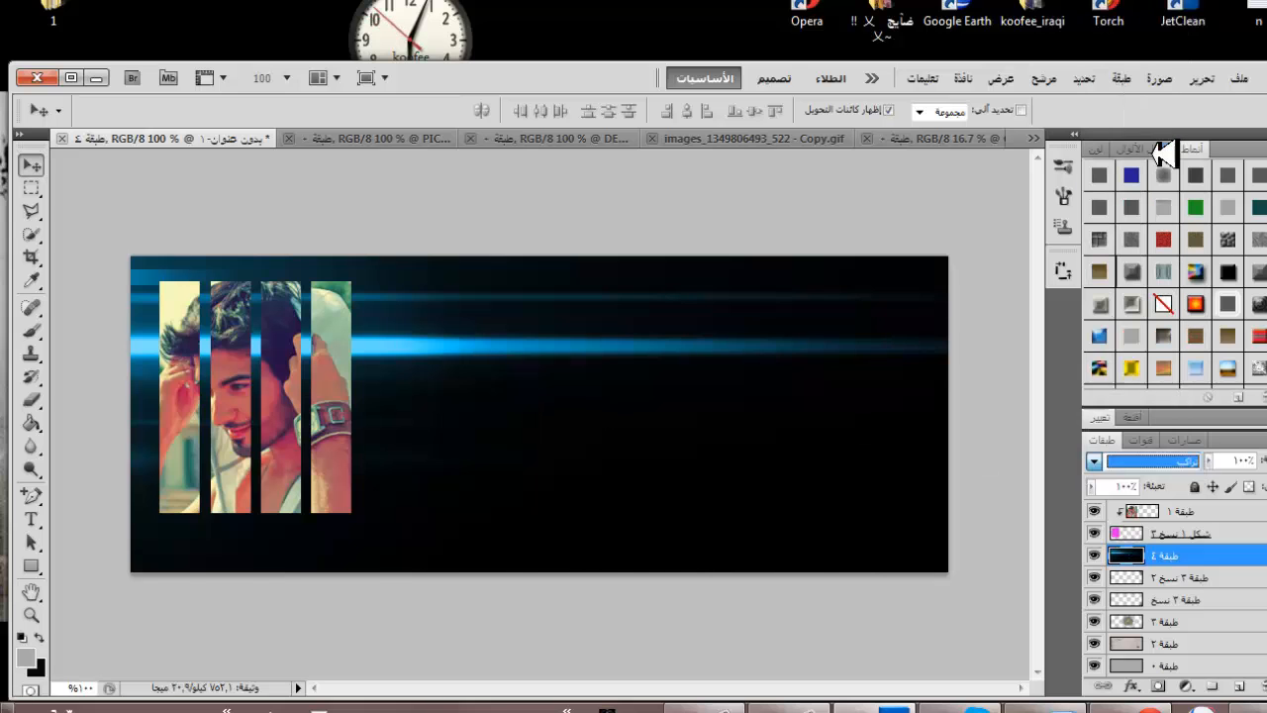
{"action": "mouse_move", "coordinate": [670, 433]}
{"action": "left_mouse_down"}
{"action": "mouse_move", "coordinate": [769, 492]}
{"action": "mouse_move", "coordinate": [603, 419]}
{"action": "mouse_move", "coordinate": [693, 534]}
{"action": "mouse_move", "coordinate": [713, 458]}
{"action": "mouse_move", "coordinate": [713, 492]}
{"action": "left_mouse_up"}
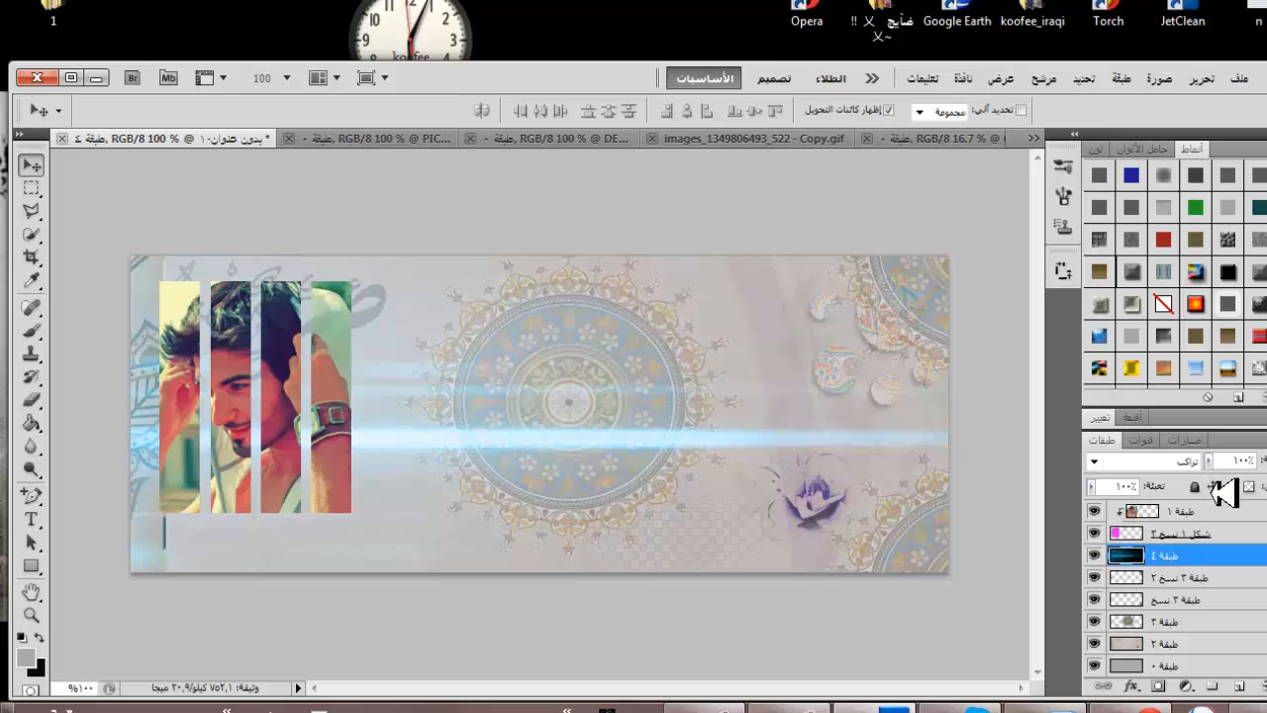
{"action": "mouse_move", "coordinate": [1224, 492]}
{"action": "left_mouse_down"}
{"action": "mouse_move", "coordinate": [767, 437]}
{"action": "mouse_move", "coordinate": [780, 446]}
{"action": "mouse_move", "coordinate": [776, 432]}
{"action": "left_mouse_up"}
{"action": "left_click_drag", "start_coordinate": [1209, 462], "coordinate": [1201, 496]}
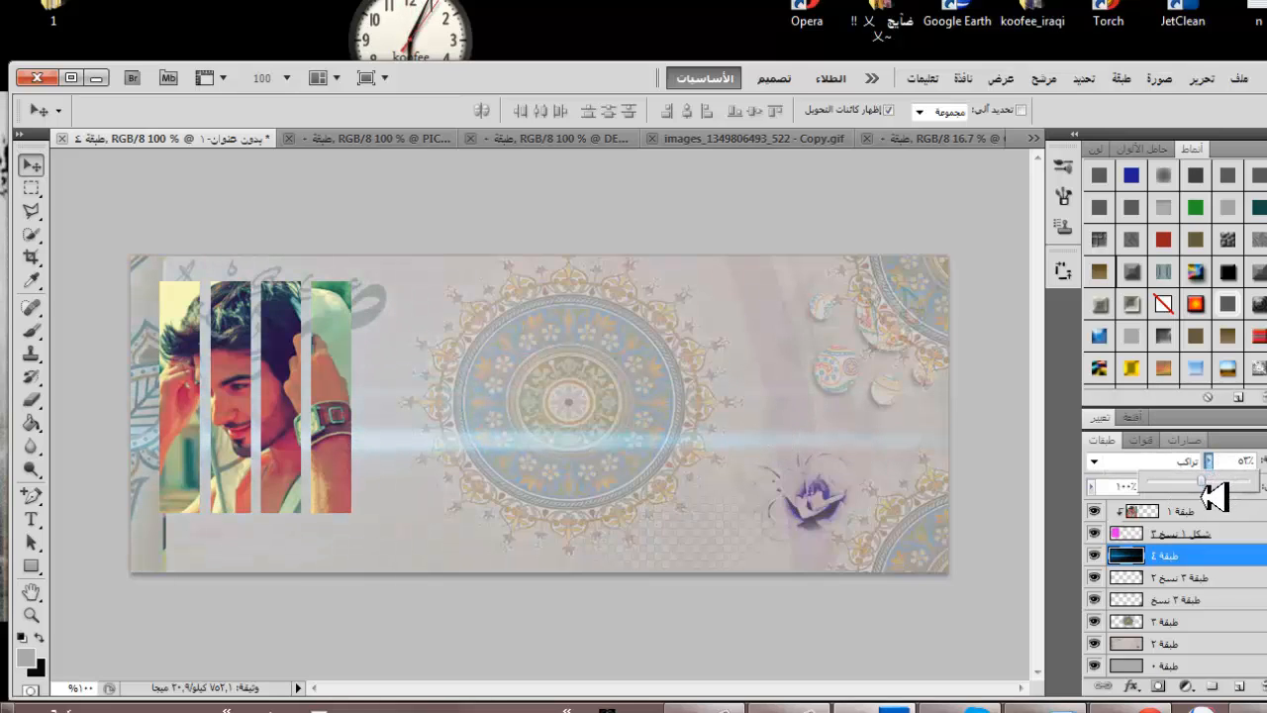
- Open 1 (71).jpg, convert its background into a normal layer and bring the glowing circles image into the banner
{"action": "key", "text": "ctrl+o"}
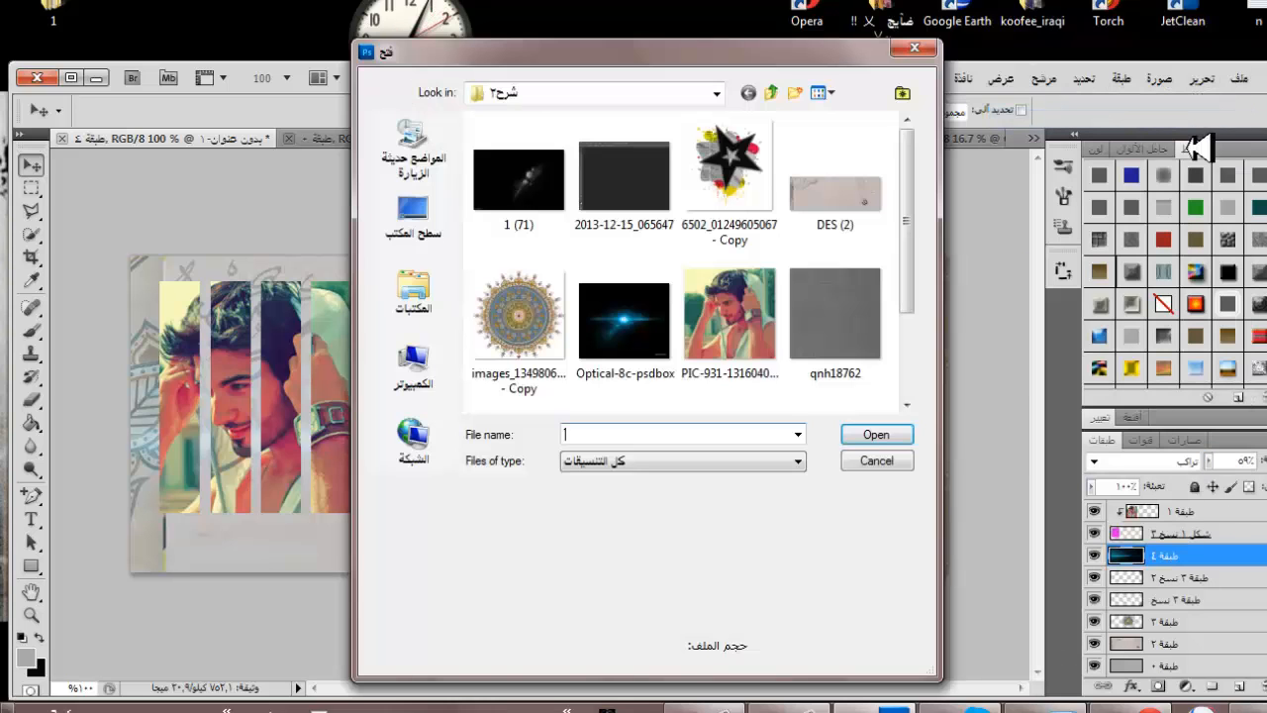
{"action": "left_click", "coordinate": [545, 223]}
{"action": "left_click", "coordinate": [878, 434]}
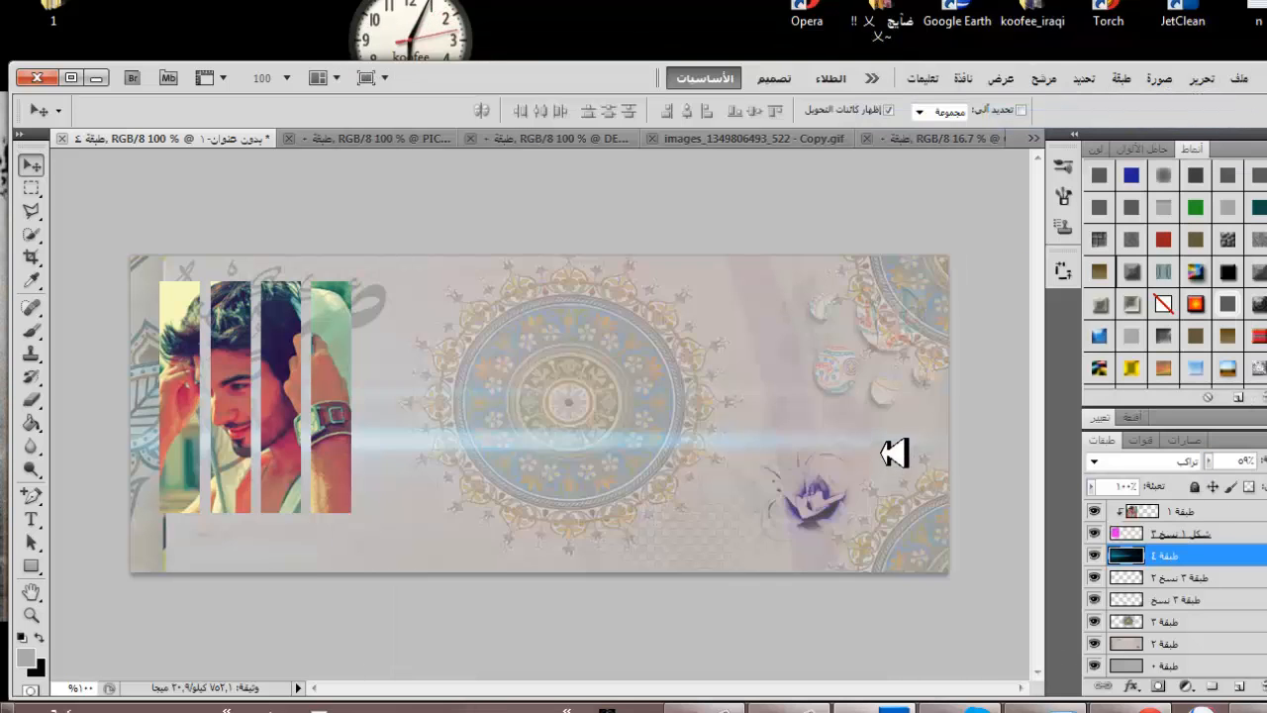
{"action": "double_click", "coordinate": [1220, 522]}
{"action": "key", "text": "Return"}
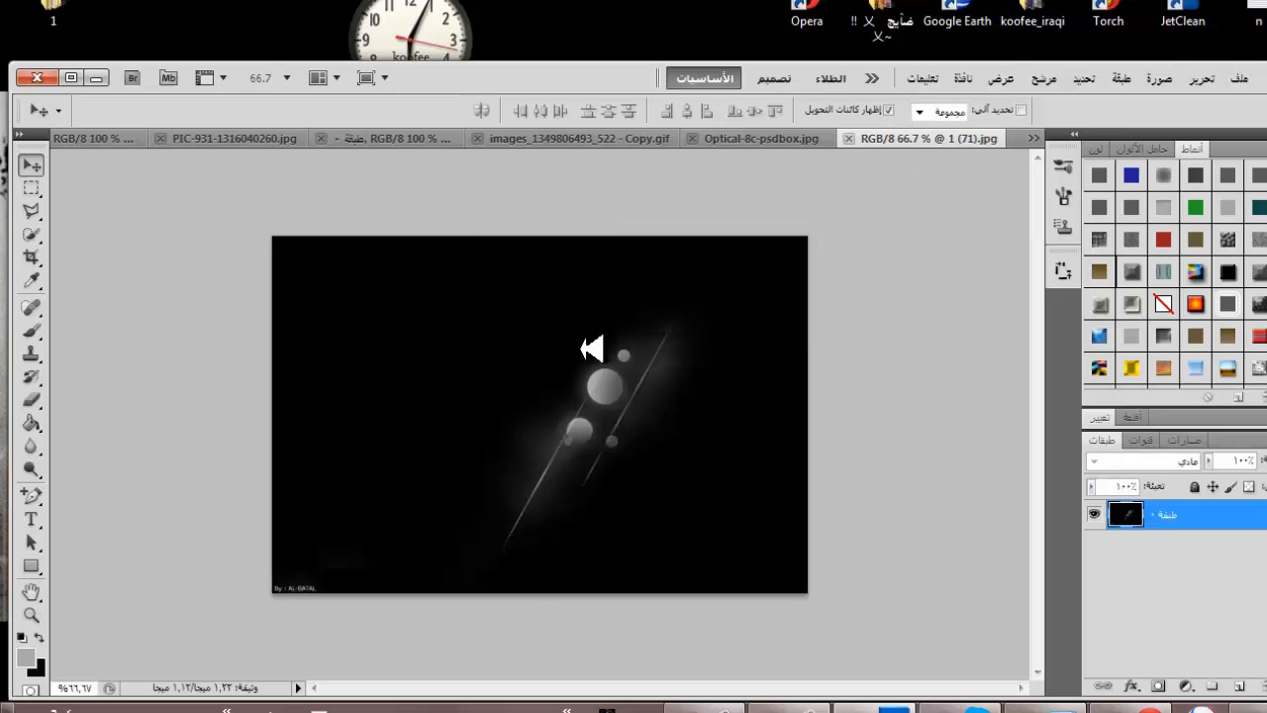
{"action": "left_click_drag", "start_coordinate": [594, 345], "coordinate": [702, 416]}
- Try the Color blend mode on the glowing circles layer and settle on the تراكب mode
{"action": "left_click", "coordinate": [1119, 461]}
{"action": "left_click", "coordinate": [1146, 447]}
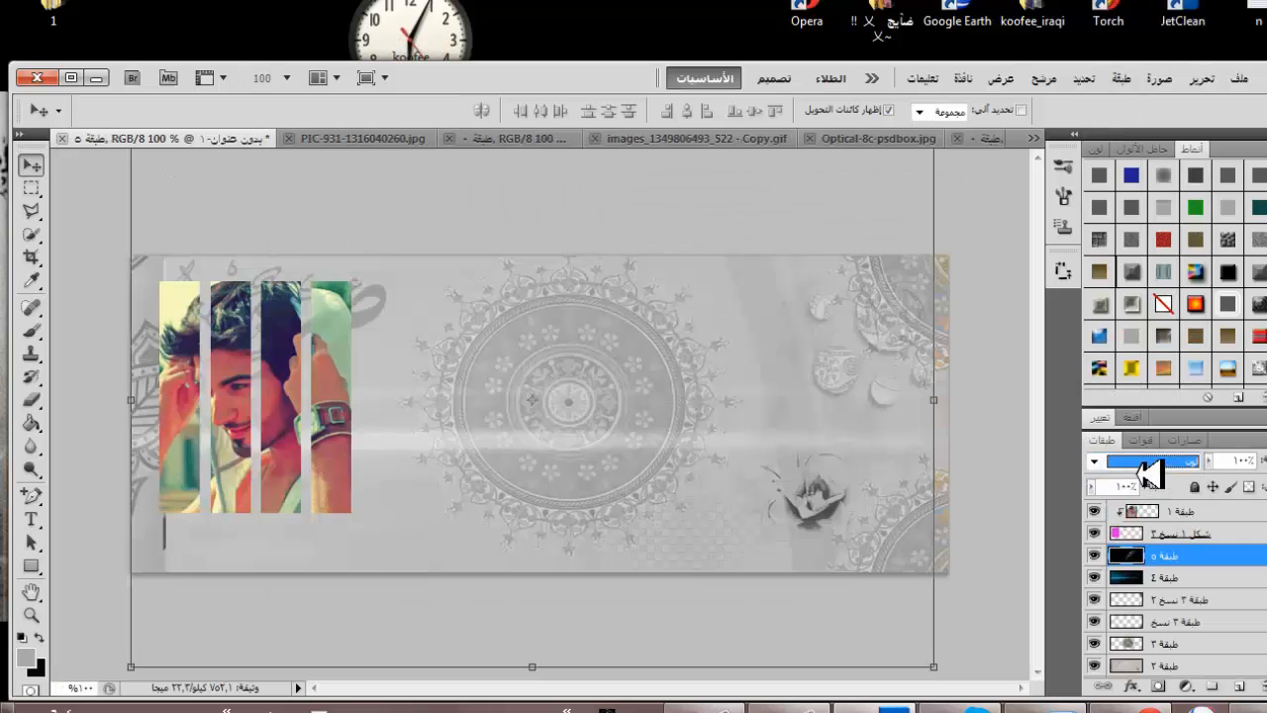
{"action": "left_click", "coordinate": [1149, 464]}
{"action": "left_click", "coordinate": [1153, 275]}
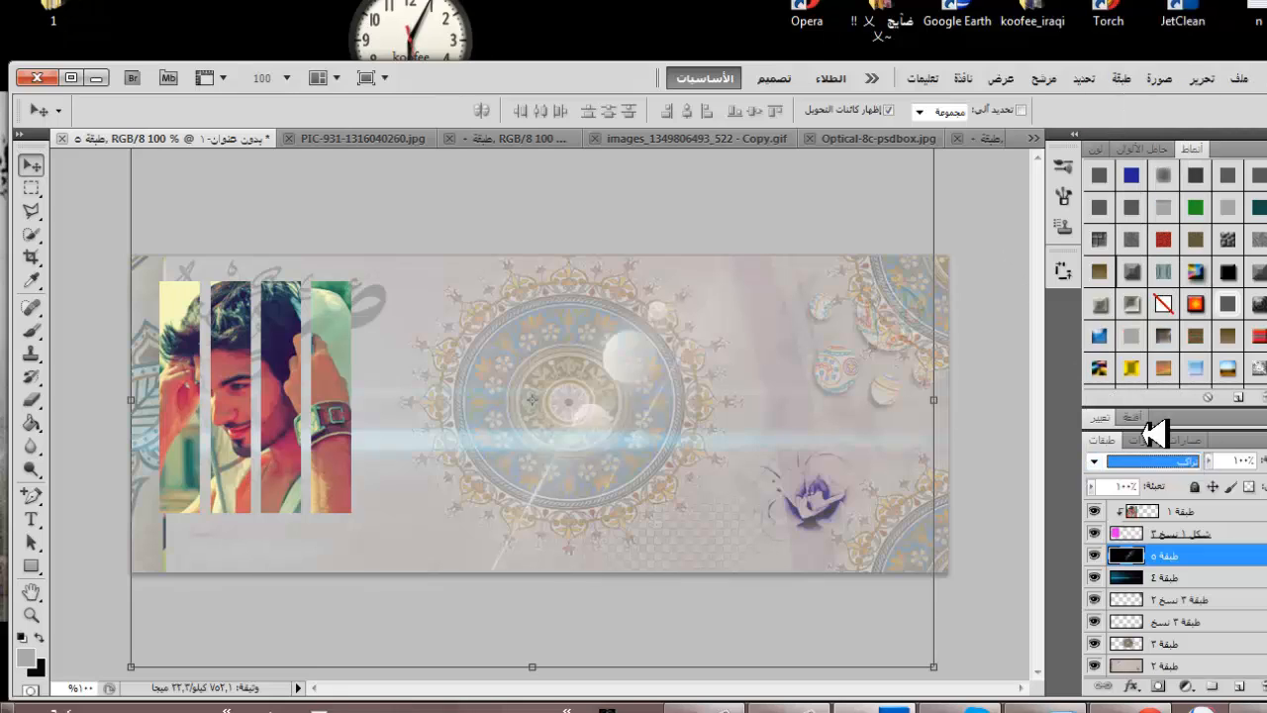
- Touch up the glowing circles layer with a size 36 eraser and lower its opacity to 78%
{"action": "left_click", "coordinate": [33, 401]}
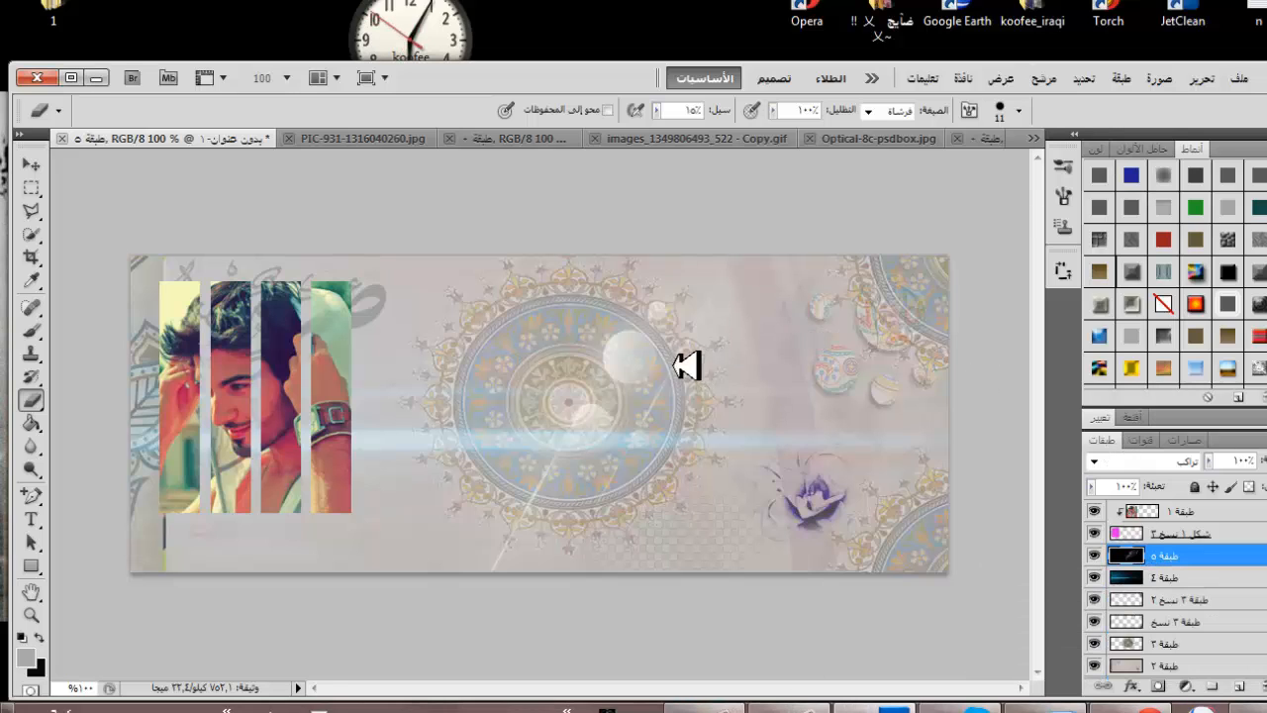
{"action": "right_click", "coordinate": [783, 343]}
{"action": "left_click", "coordinate": [830, 453]}
{"action": "left_click", "coordinate": [834, 309]}
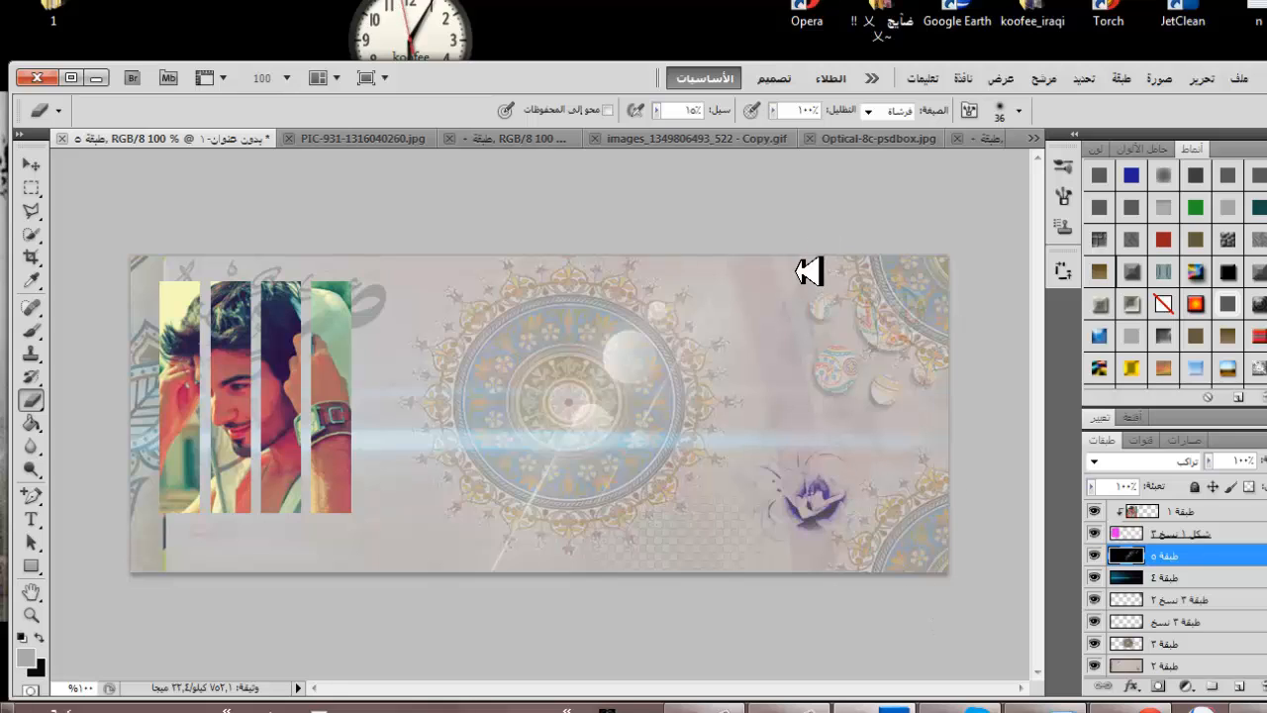
{"action": "left_click", "coordinate": [1208, 460]}
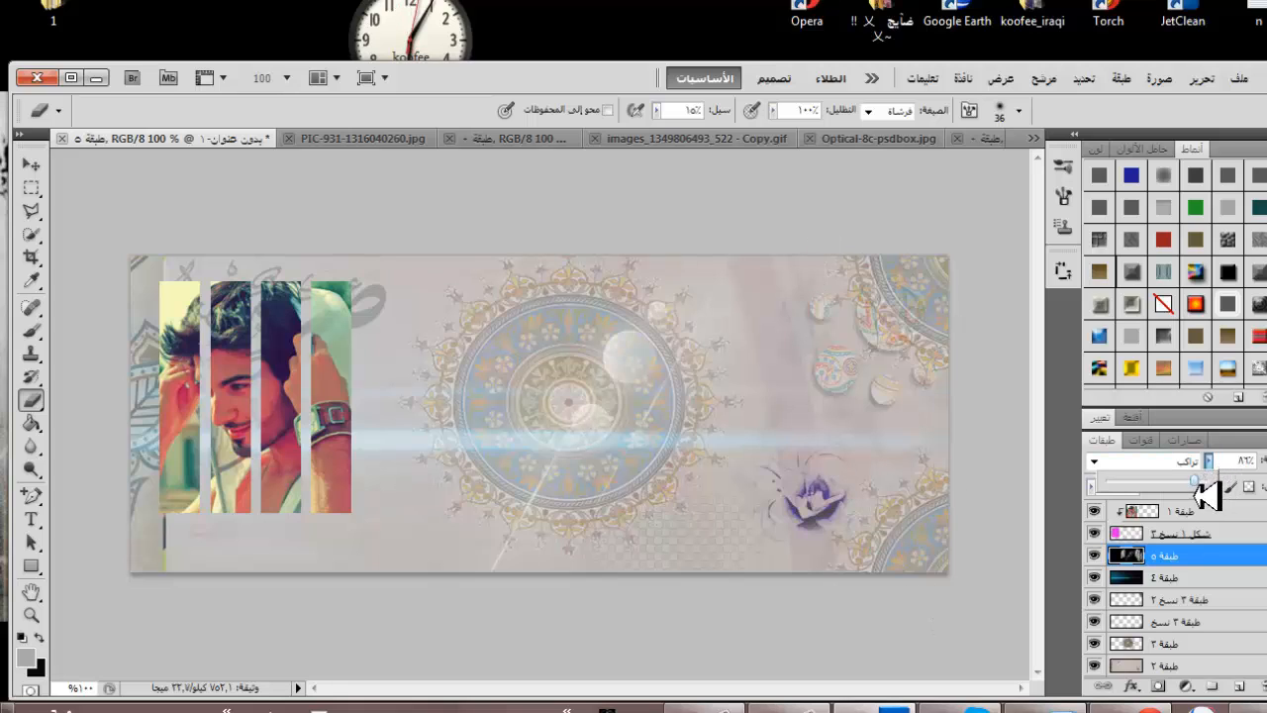
{"action": "left_click", "coordinate": [1240, 83]}
{"action": "left_click", "coordinate": [1240, 129]}
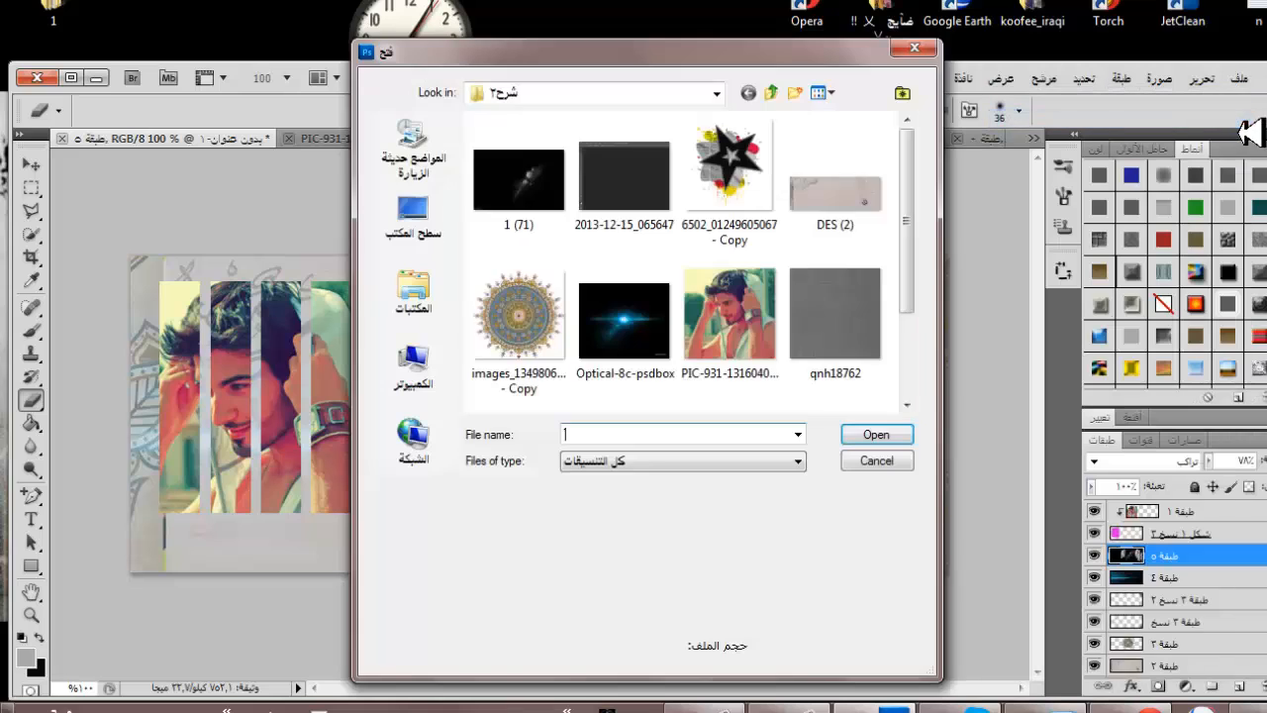
{"action": "left_click_drag", "start_coordinate": [912, 232], "coordinate": [912, 320]}
{"action": "double_click", "coordinate": [555, 309]}
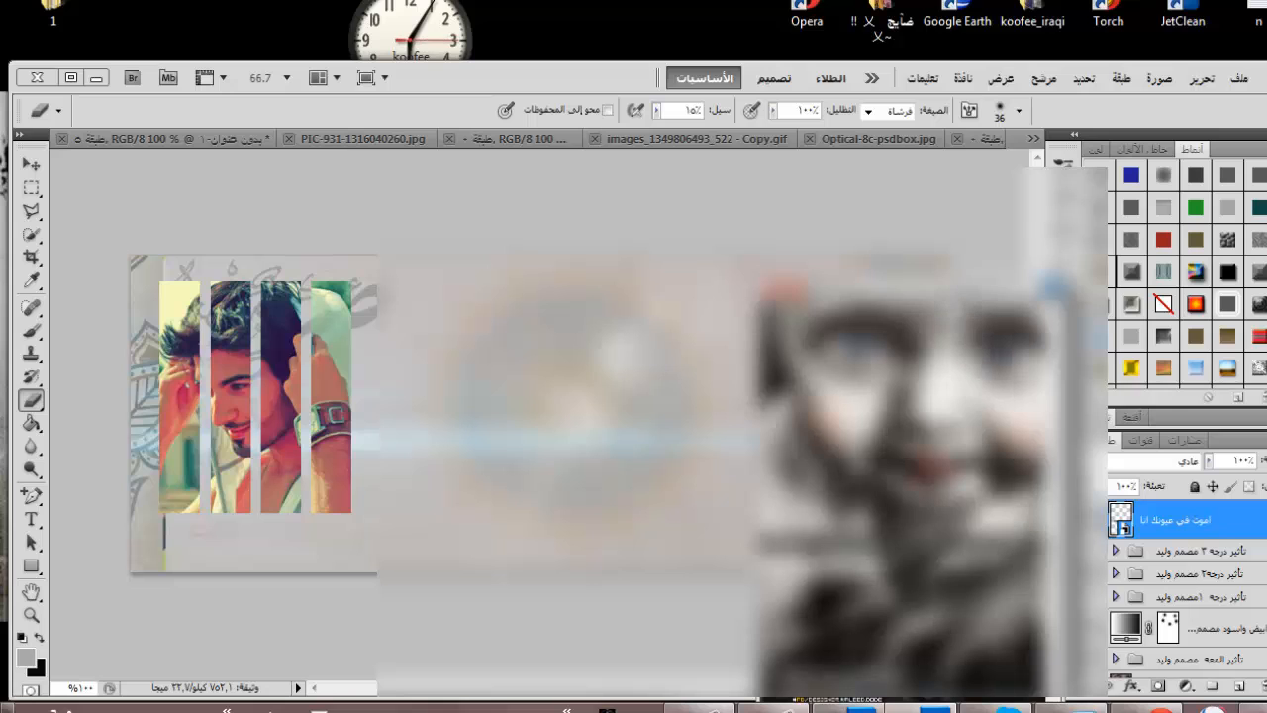
{"action": "left_click", "coordinate": [783, 288]}
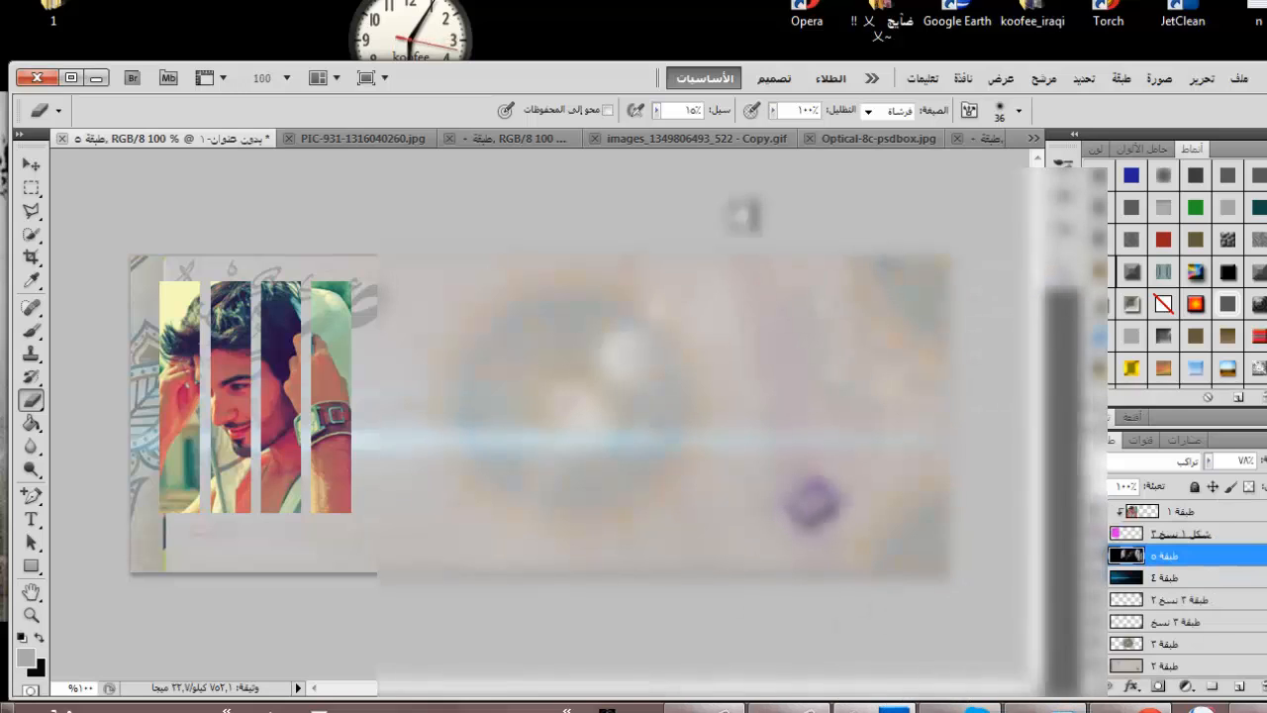
{"action": "right_click", "coordinate": [675, 8]}
{"action": "left_click", "coordinate": [653, 33]}
{"action": "left_click", "coordinate": [1241, 82]}
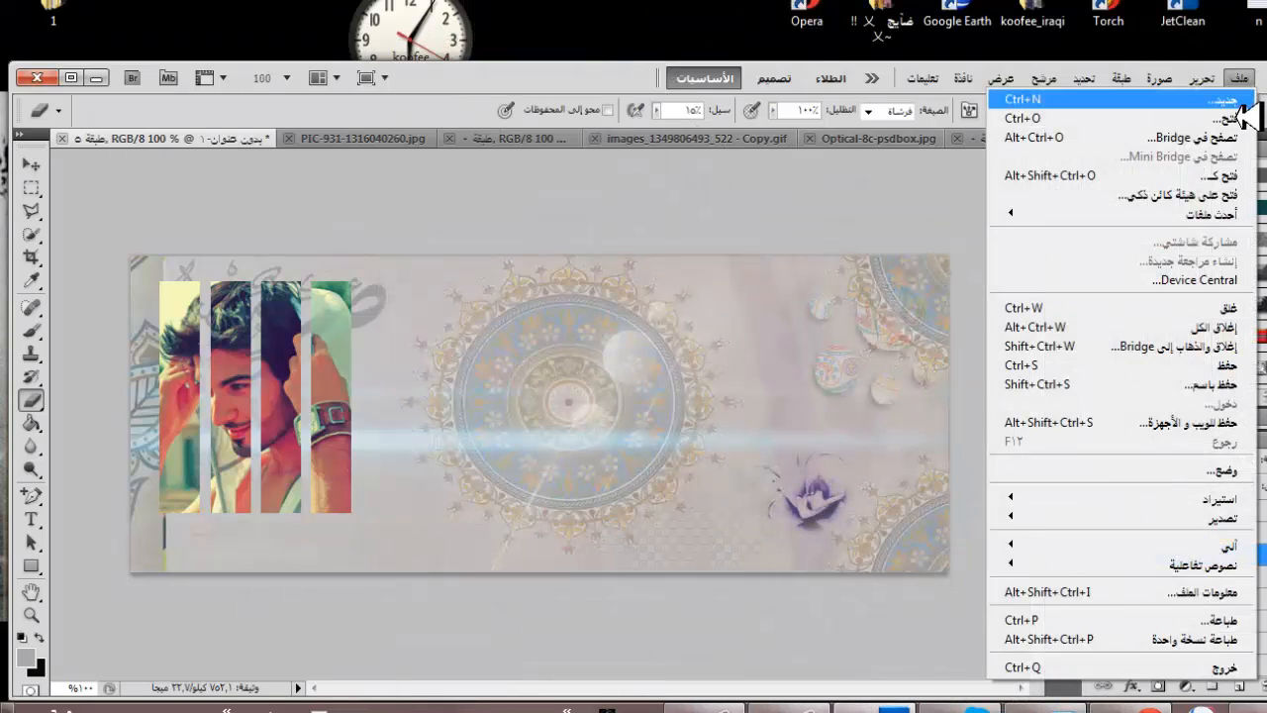
{"action": "left_click", "coordinate": [1236, 99]}
- Switch to NotePad By FBI-SCHOOL, write the note هسه انخلي تأثيرات followed by blank lines, and return to Photoshop
{"action": "key", "text": "alt+Tab"}
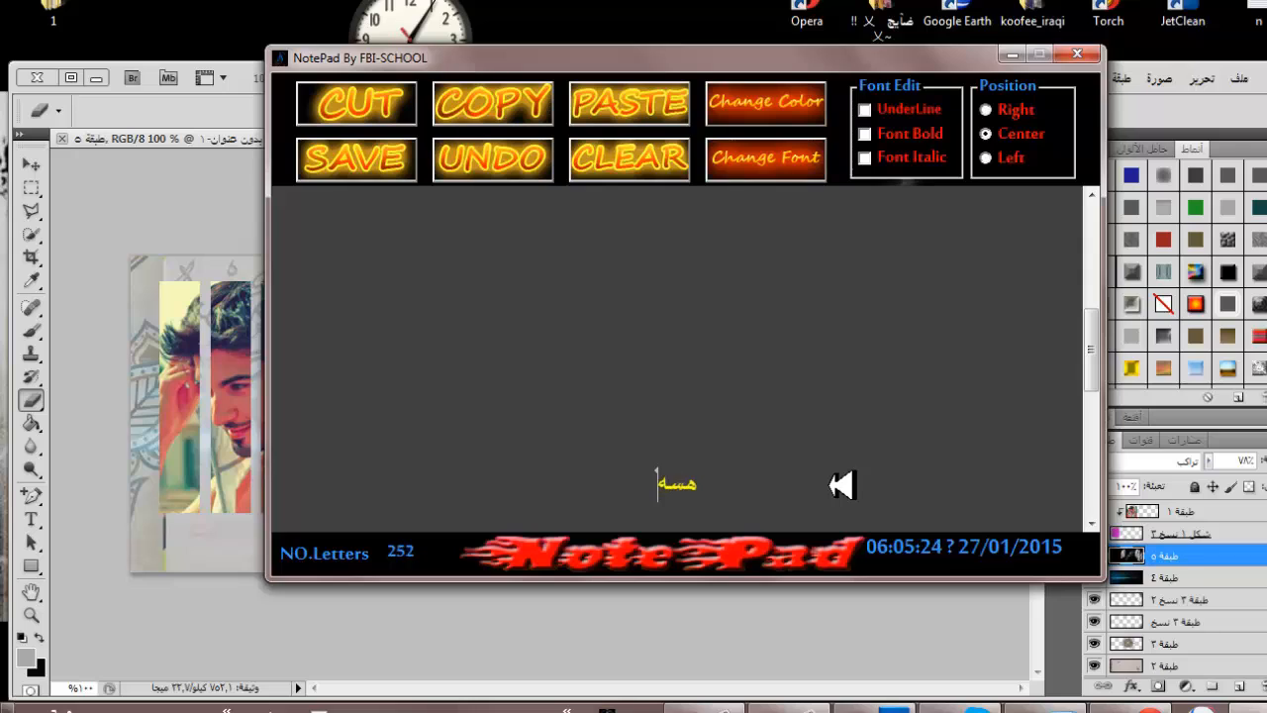
{"action": "type", "text": "هسه انخلي تأثيرا"}
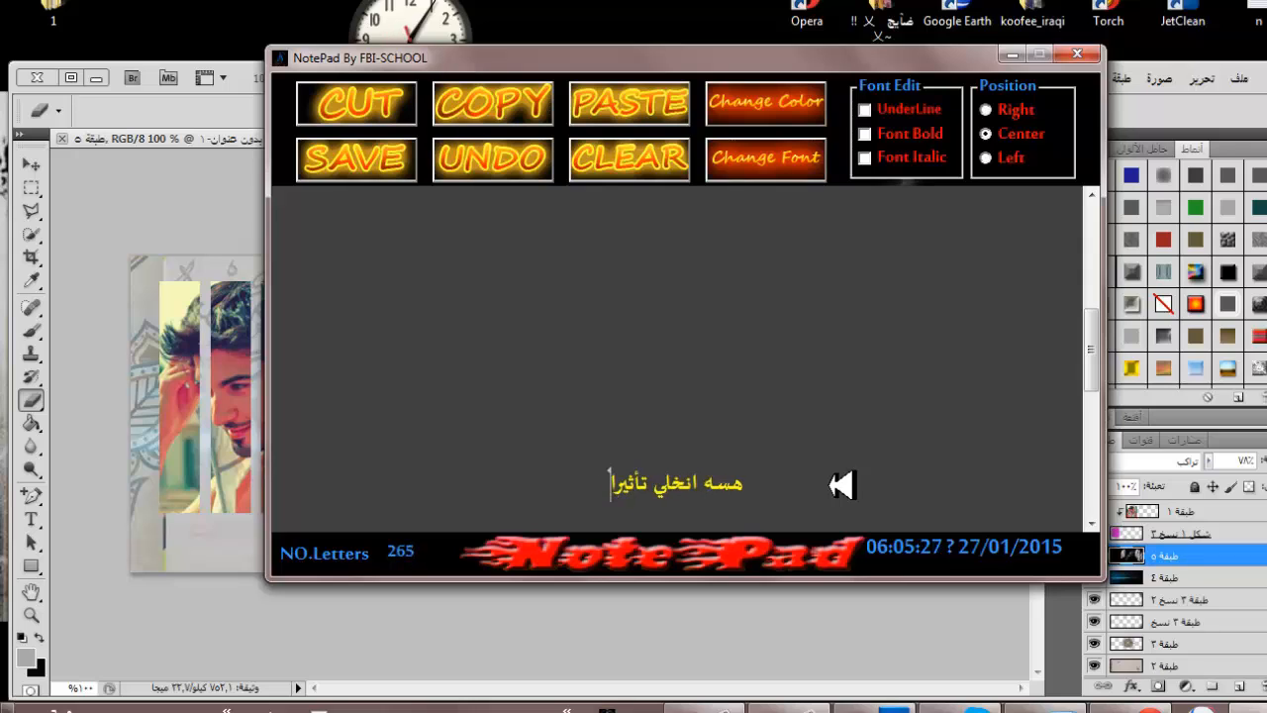
{"action": "type", "text": "ت"}
{"action": "key", "text": "Return"}
{"action": "key", "text": "Return"}
{"action": "key", "text": "Return"}
{"action": "key", "text": "Return"}
{"action": "key", "text": "Return"}
{"action": "key", "text": "Return"}
{"action": "key", "text": "Return"}
{"action": "key", "text": "Return"}
{"action": "key", "text": "Return"}
{"action": "key", "text": "Return"}
{"action": "key", "text": "Return"}
{"action": "key", "text": "Return"}
{"action": "key", "text": "Return"}
{"action": "left_click", "coordinate": [1011, 57]}
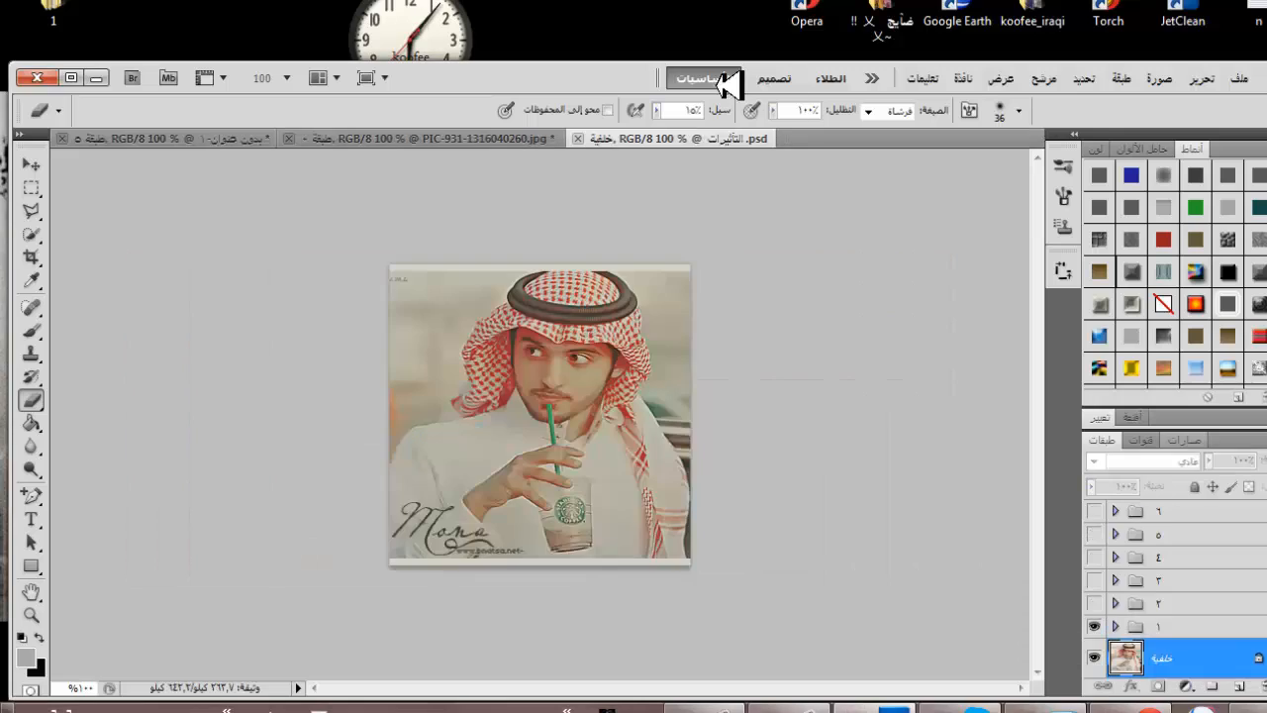
- Float التأثيرات.psd in its own window and shrink it over the banner document
{"action": "left_click_drag", "start_coordinate": [711, 140], "coordinate": [851, 368]}
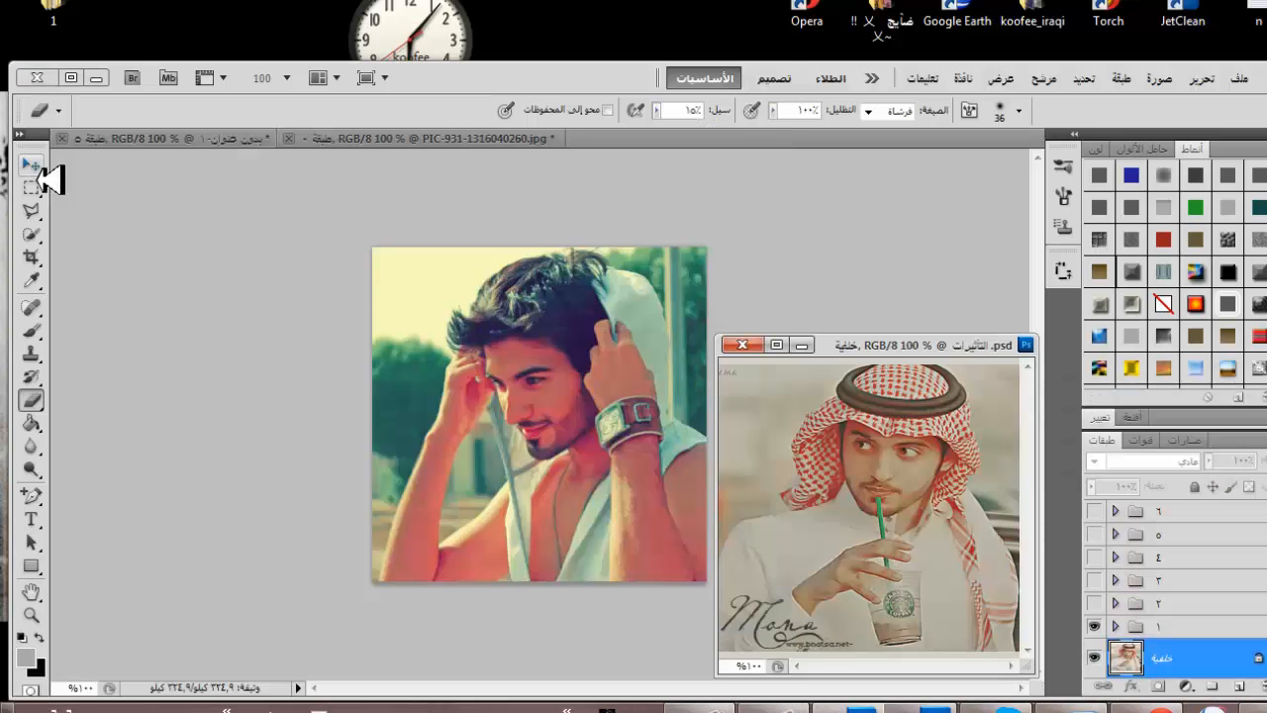
{"action": "left_click", "coordinate": [36, 168]}
{"action": "left_click_drag", "start_coordinate": [937, 349], "coordinate": [888, 292]}
{"action": "left_click_drag", "start_coordinate": [991, 611], "coordinate": [806, 370]}
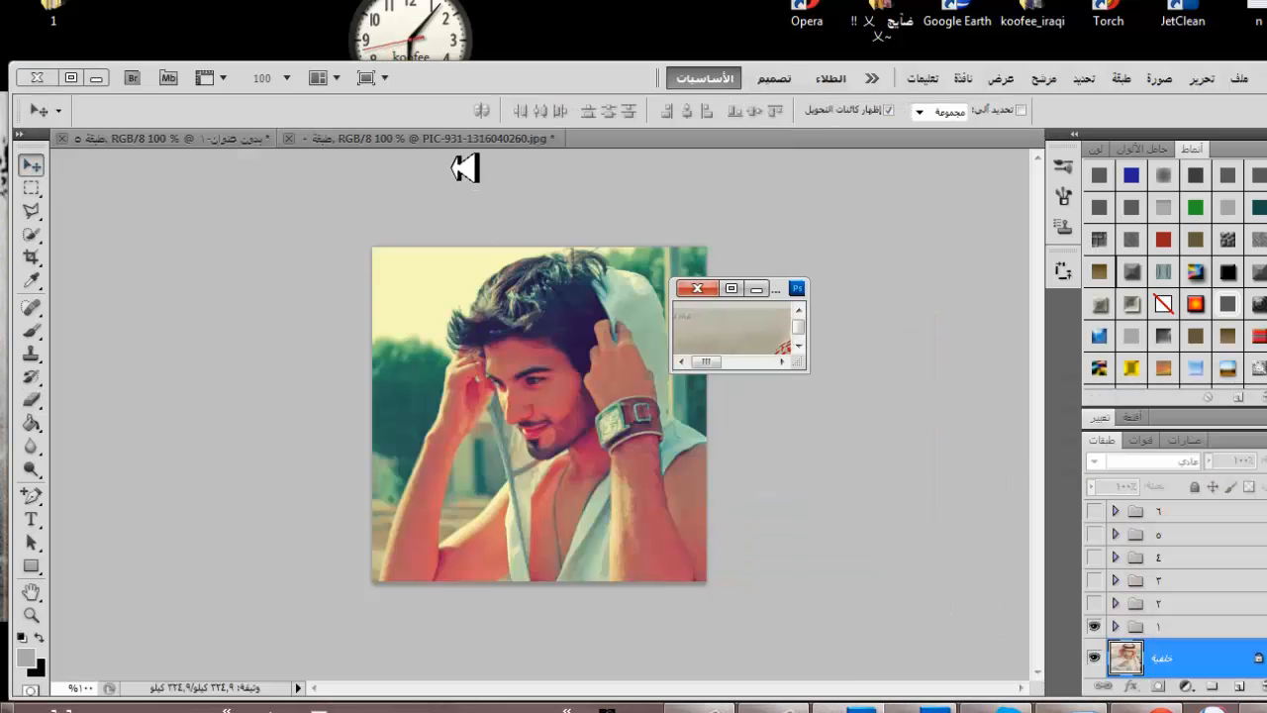
{"action": "left_click", "coordinate": [455, 142]}
{"action": "left_click", "coordinate": [244, 143]}
{"action": "left_click", "coordinate": [737, 335]}
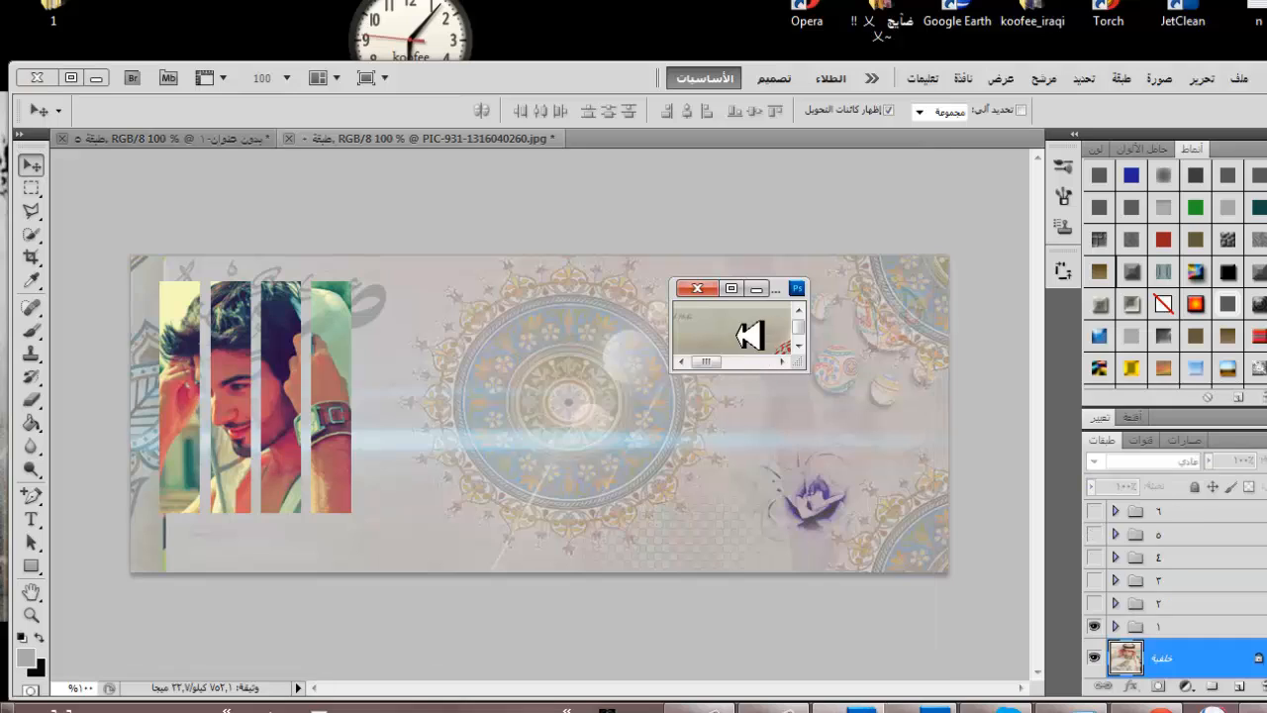
- Select the effect groups 9 down to 2 in التأثيرات.psd and copy them into the banner
{"action": "left_click_drag", "start_coordinate": [1266, 594], "coordinate": [1266, 534]}
{"action": "left_click", "coordinate": [1230, 518]}
{"action": "left_click", "coordinate": [1227, 538], "text": "ctrl"}
{"action": "left_click", "coordinate": [1226, 561], "text": "ctrl"}
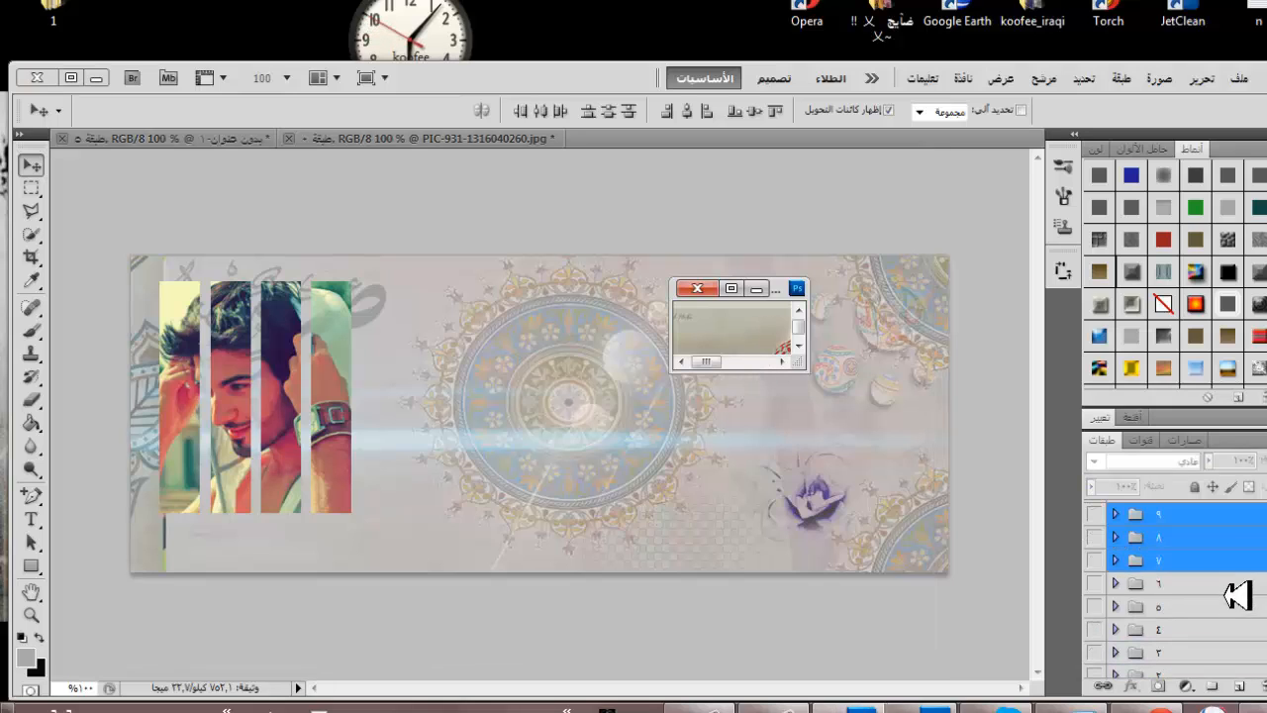
{"action": "left_click", "coordinate": [1226, 584], "text": "ctrl"}
{"action": "left_click", "coordinate": [1226, 606], "text": "ctrl"}
{"action": "left_click", "coordinate": [1225, 614], "text": "ctrl"}
{"action": "left_click", "coordinate": [1224, 630], "text": "ctrl"}
{"action": "left_click", "coordinate": [1209, 605], "text": "ctrl"}
{"action": "left_click_drag", "start_coordinate": [1210, 666], "coordinate": [437, 358]}
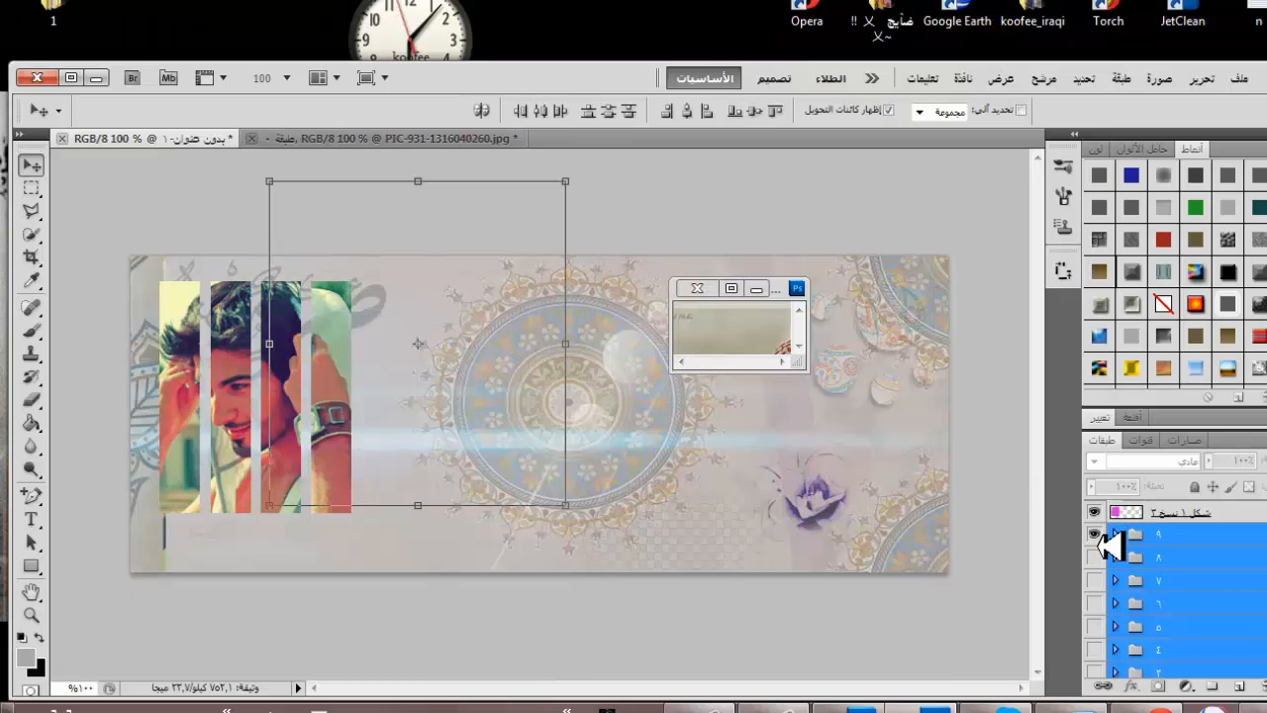
- Preview effect groups 9 and 8 on the banner, show only group 7 instead, and close التأثيرات.psd
{"action": "left_click", "coordinate": [1095, 535]}
{"action": "left_click", "coordinate": [1094, 557]}
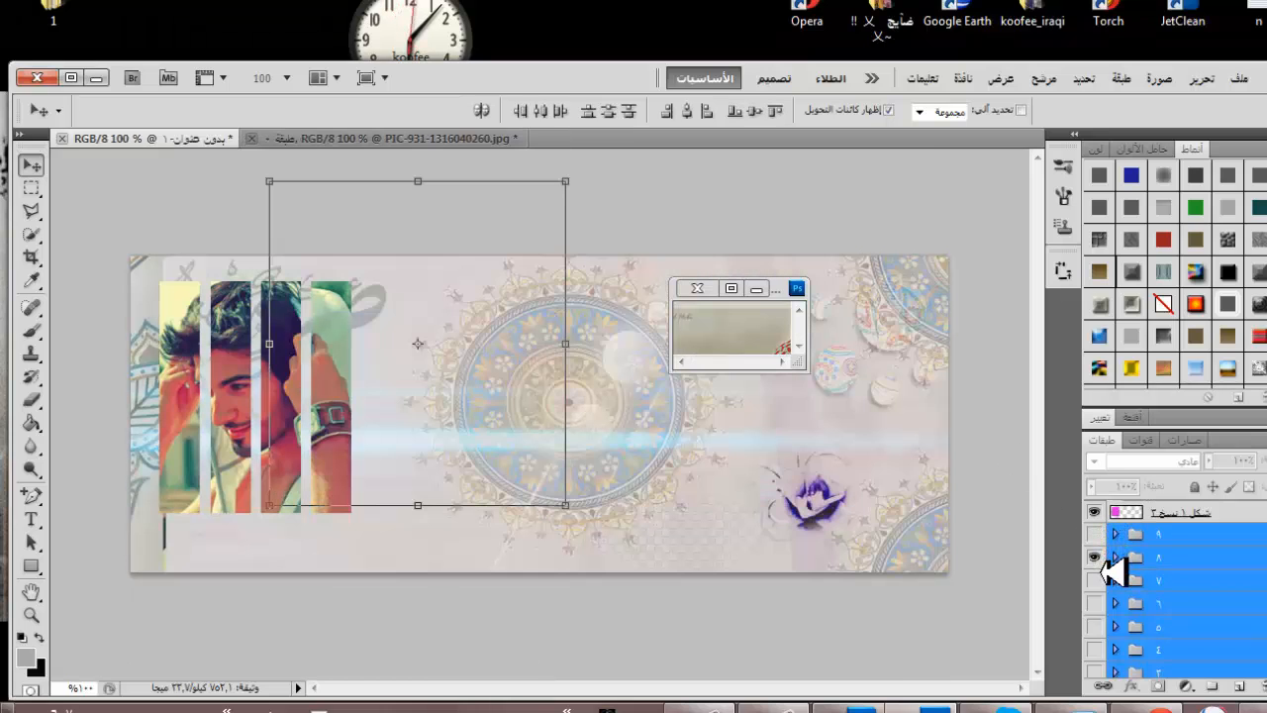
{"action": "left_click", "coordinate": [1095, 557]}
{"action": "left_click", "coordinate": [1095, 581]}
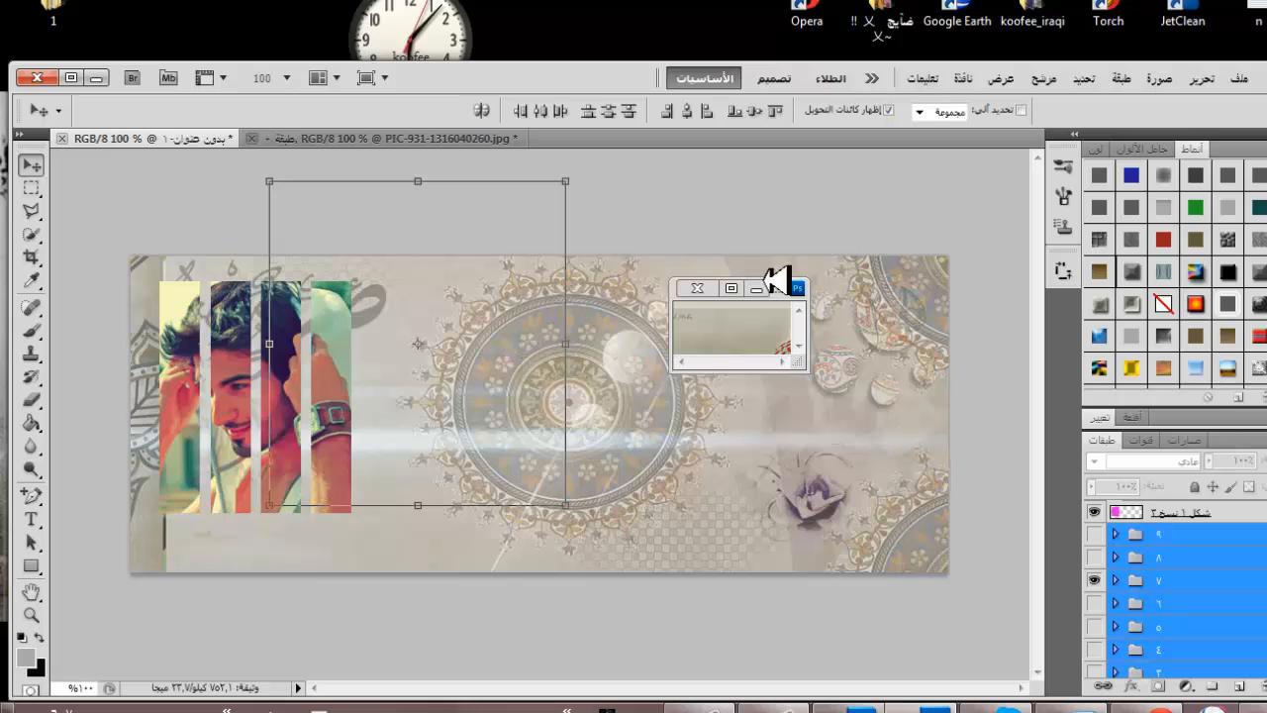
{"action": "left_click", "coordinate": [697, 288]}
- Lower the opacity of effect group 7 to 75%
{"action": "left_click", "coordinate": [1158, 557]}
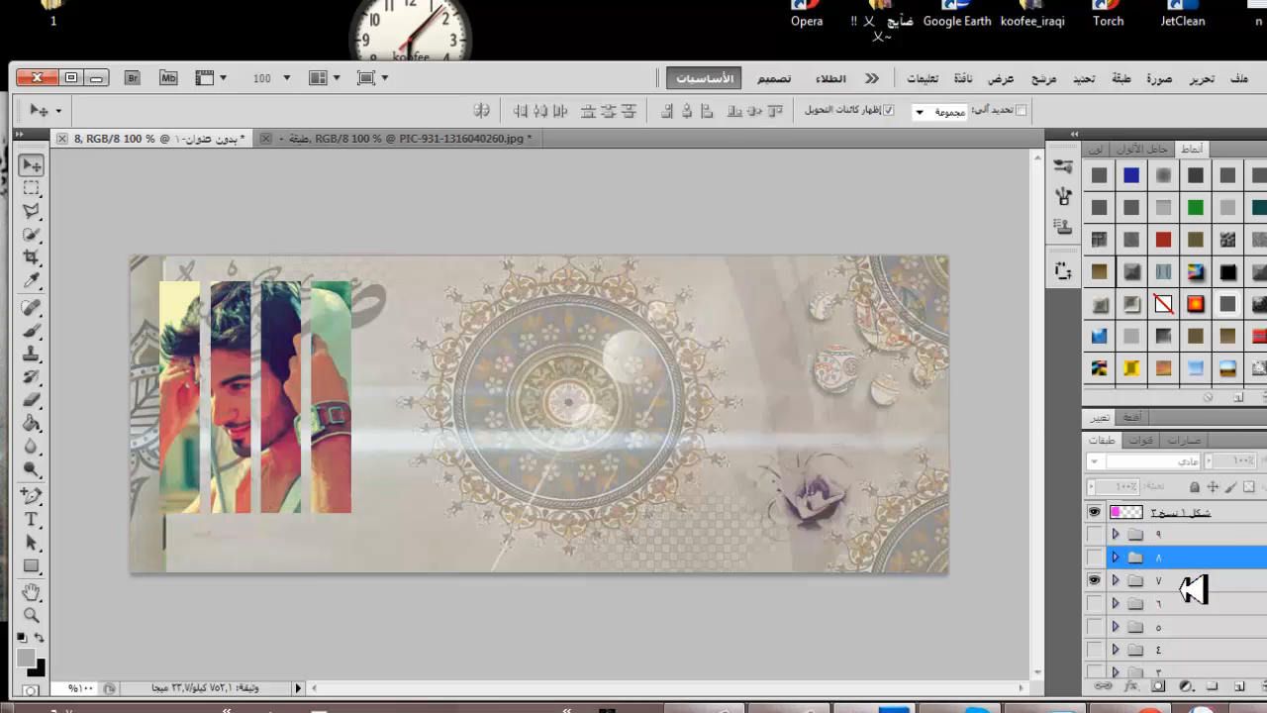
{"action": "left_click", "coordinate": [1193, 589]}
{"action": "left_click_drag", "start_coordinate": [1252, 462], "coordinate": [1238, 497]}
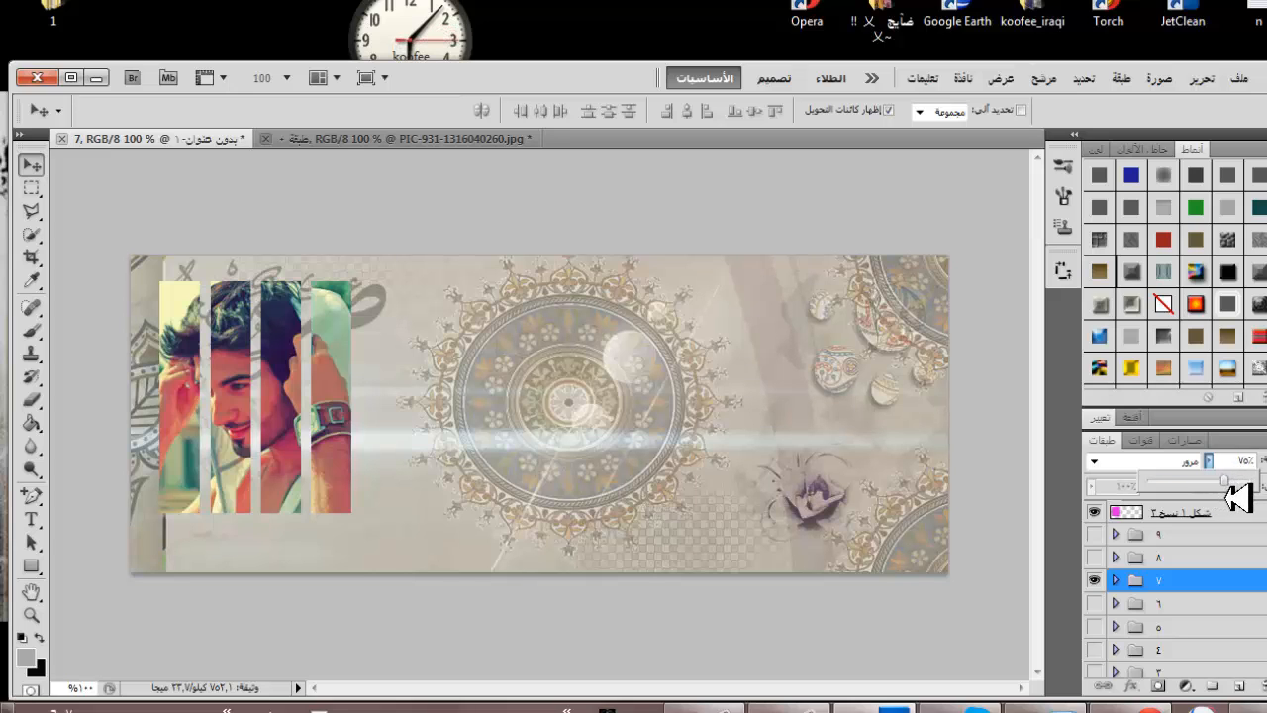
- Copy the full portrait into the banner's right end and scale it to about 103.9% wide by 102.1% high
{"action": "left_click", "coordinate": [461, 139]}
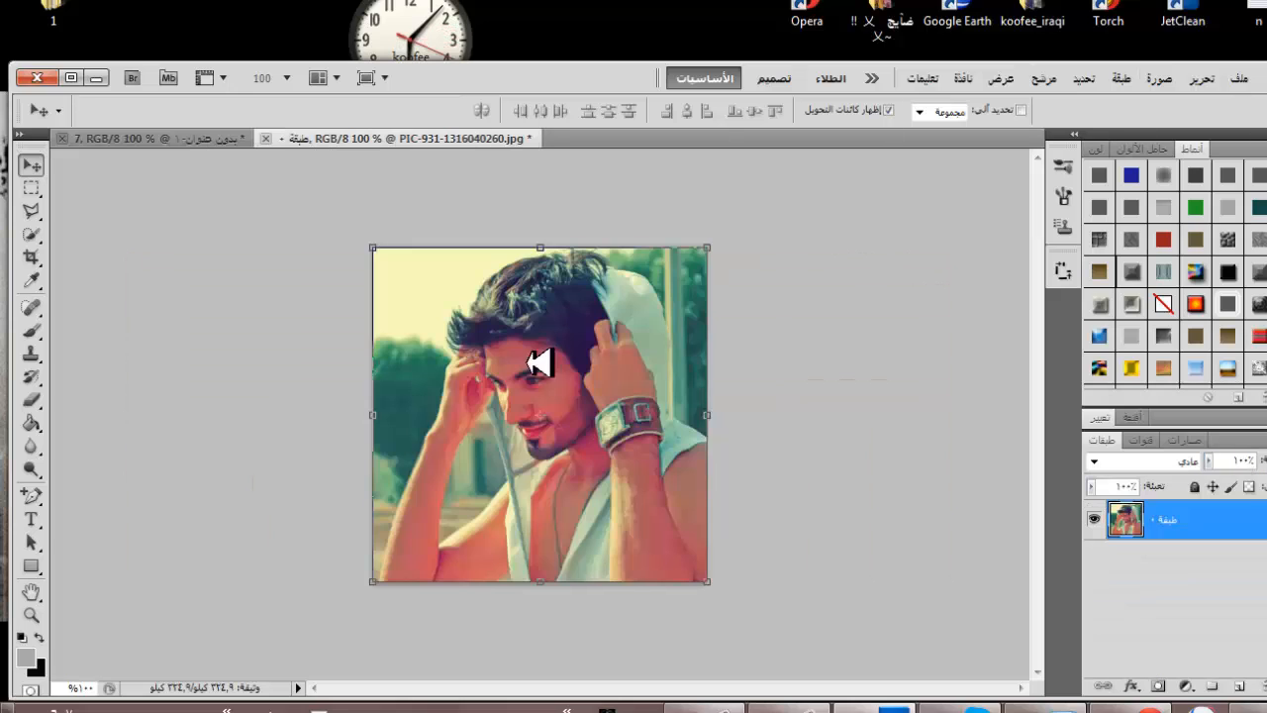
{"action": "left_click_drag", "start_coordinate": [531, 362], "coordinate": [845, 402]}
{"action": "left_click_drag", "start_coordinate": [621, 576], "coordinate": [605, 586]}
{"action": "left_click", "coordinate": [32, 165]}
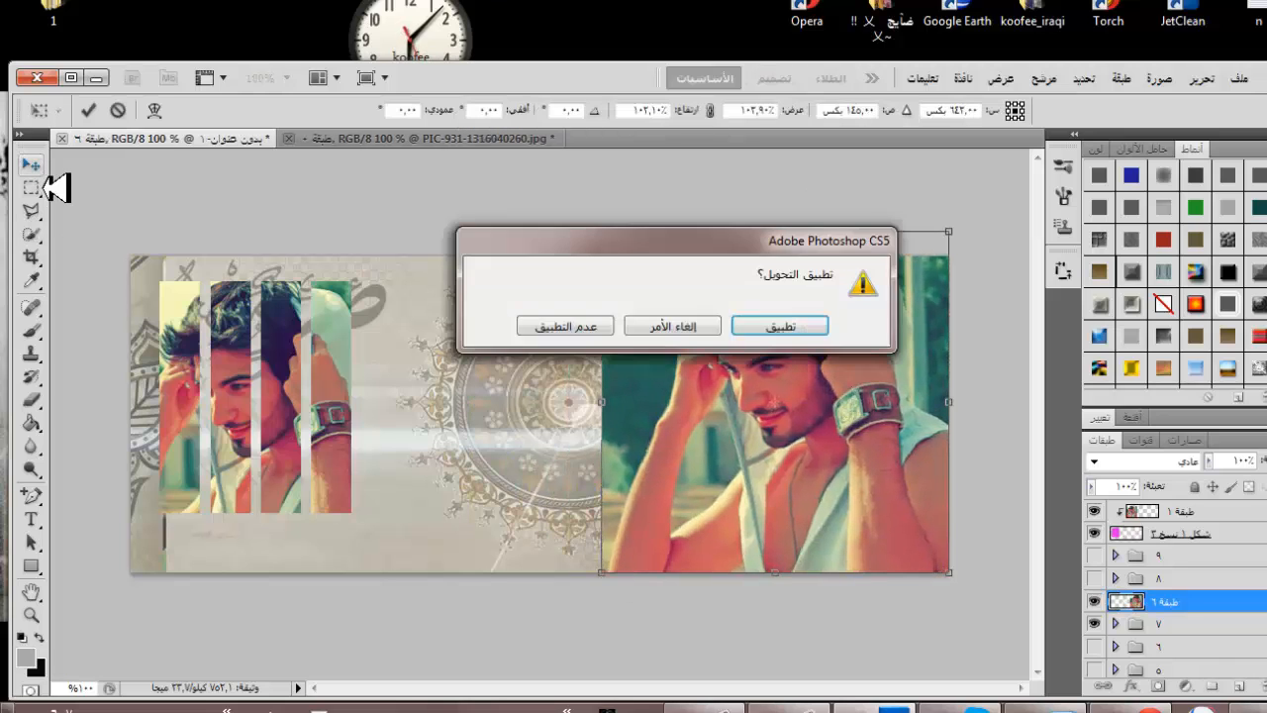
{"action": "left_click", "coordinate": [772, 330]}
- Soften the edges of the large portrait with a soft 56 px eraser so it blends into the background
{"action": "left_click", "coordinate": [32, 406]}
{"action": "right_click", "coordinate": [668, 241]}
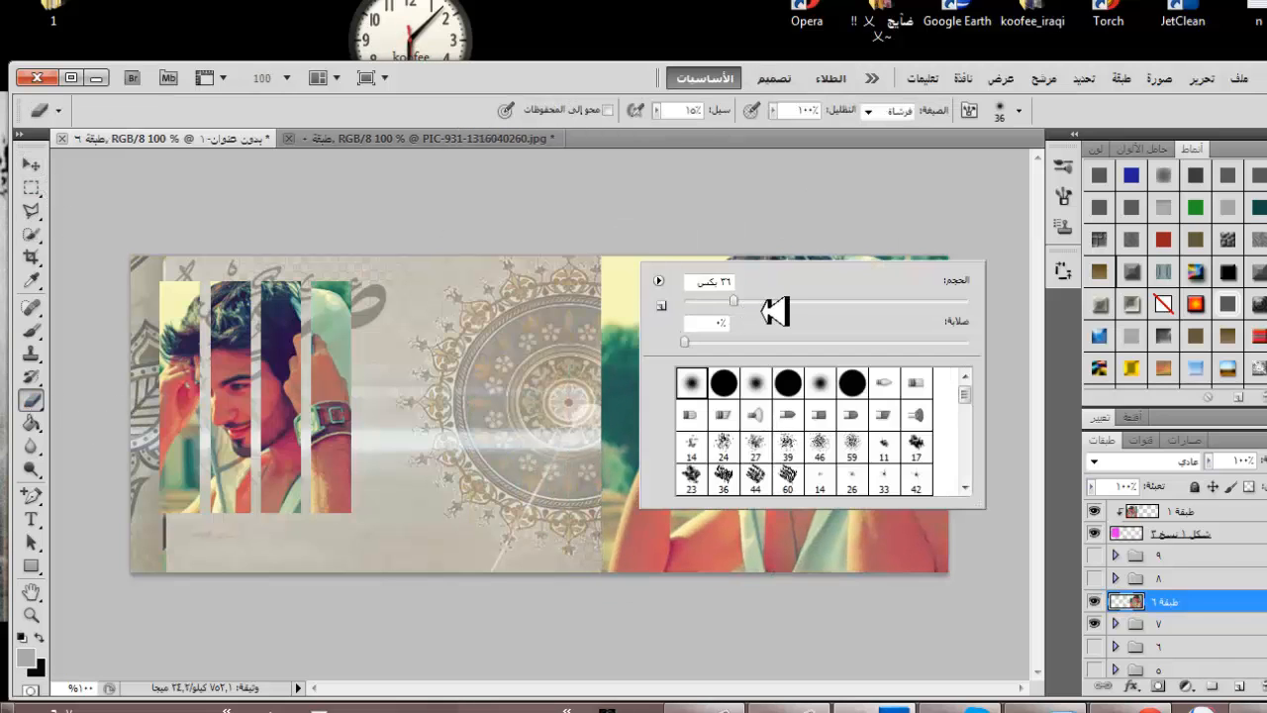
{"action": "left_click", "coordinate": [761, 305]}
{"action": "double_click", "coordinate": [677, 369]}
{"action": "mouse_move", "coordinate": [616, 263]}
{"action": "left_mouse_down"}
{"action": "mouse_move", "coordinate": [601, 379]}
{"action": "mouse_move", "coordinate": [611, 467]}
{"action": "mouse_move", "coordinate": [596, 389]}
{"action": "mouse_move", "coordinate": [610, 400]}
{"action": "mouse_move", "coordinate": [606, 482]}
{"action": "left_mouse_up"}
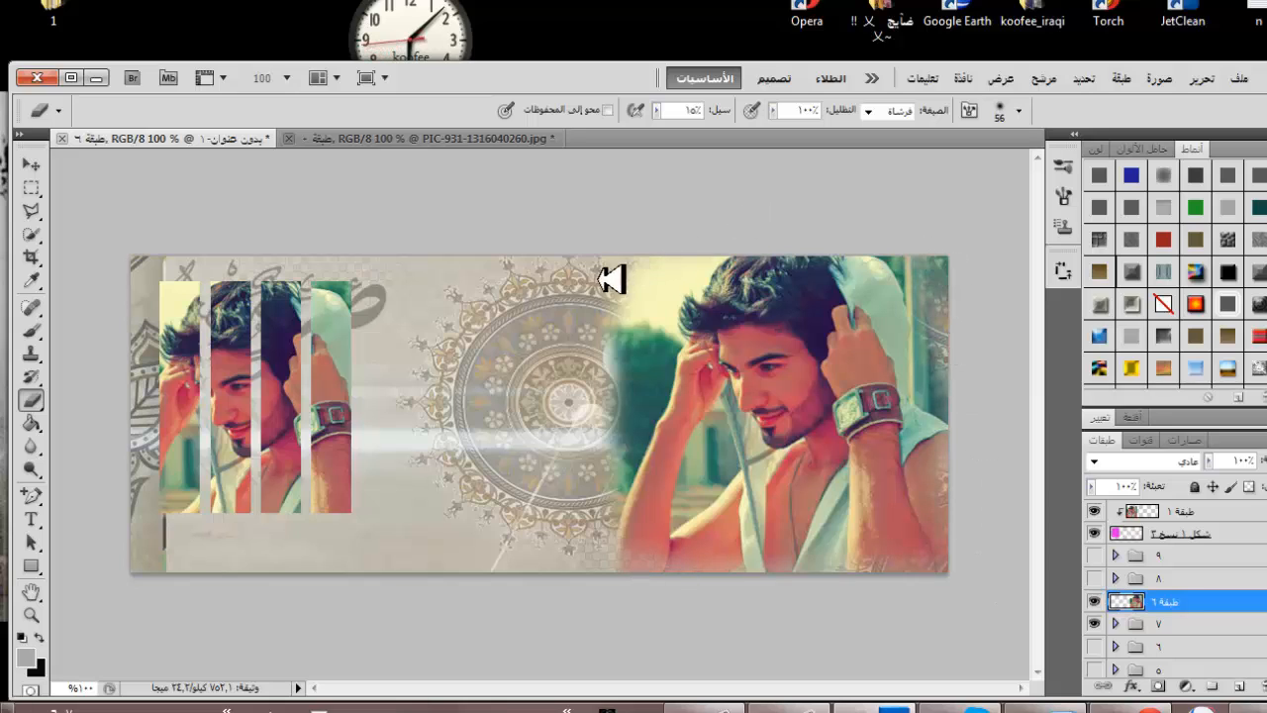
{"action": "mouse_move", "coordinate": [608, 274]}
{"action": "left_mouse_down"}
{"action": "mouse_move", "coordinate": [652, 319]}
{"action": "mouse_move", "coordinate": [621, 440]}
{"action": "mouse_move", "coordinate": [677, 322]}
{"action": "mouse_move", "coordinate": [623, 501]}
{"action": "mouse_move", "coordinate": [693, 277]}
{"action": "left_mouse_up"}
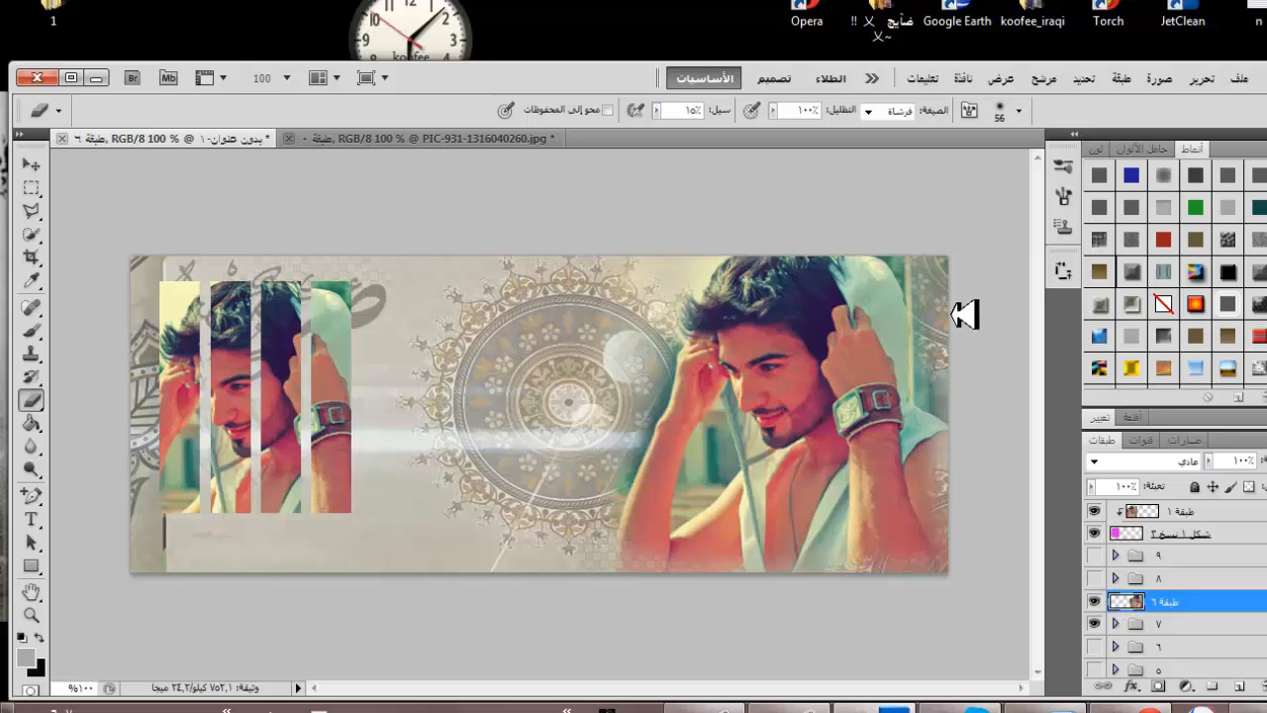
{"action": "mouse_move", "coordinate": [942, 331]}
{"action": "left_mouse_down"}
{"action": "mouse_move", "coordinate": [944, 255]}
{"action": "mouse_move", "coordinate": [925, 492]}
{"action": "left_mouse_up"}
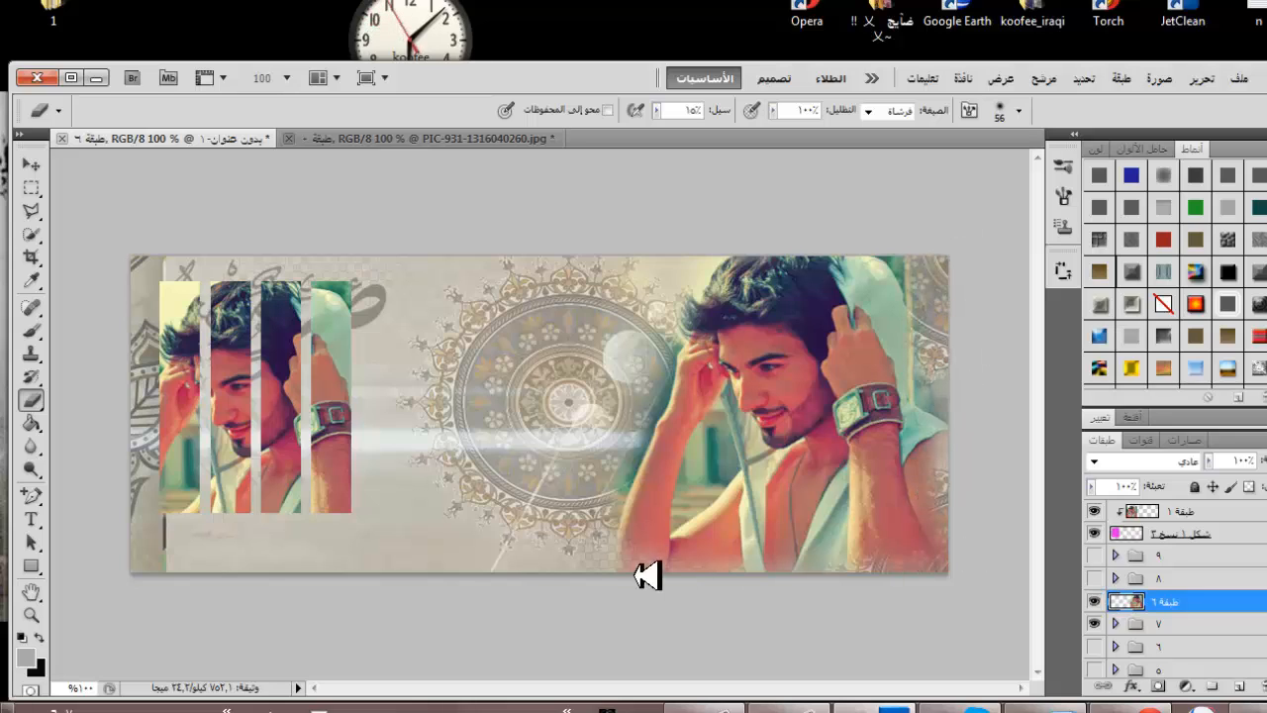
{"action": "mouse_move", "coordinate": [714, 586]}
{"action": "left_mouse_down"}
{"action": "mouse_move", "coordinate": [1011, 562]}
{"action": "mouse_move", "coordinate": [963, 586]}
{"action": "mouse_move", "coordinate": [1016, 549]}
{"action": "mouse_move", "coordinate": [959, 458]}
{"action": "left_mouse_up"}
- Shift the large portrait closer to the mandala and set its layer opacity to 71%
{"action": "left_click_drag", "start_coordinate": [1209, 463], "coordinate": [1172, 483]}
{"action": "key", "text": "v"}
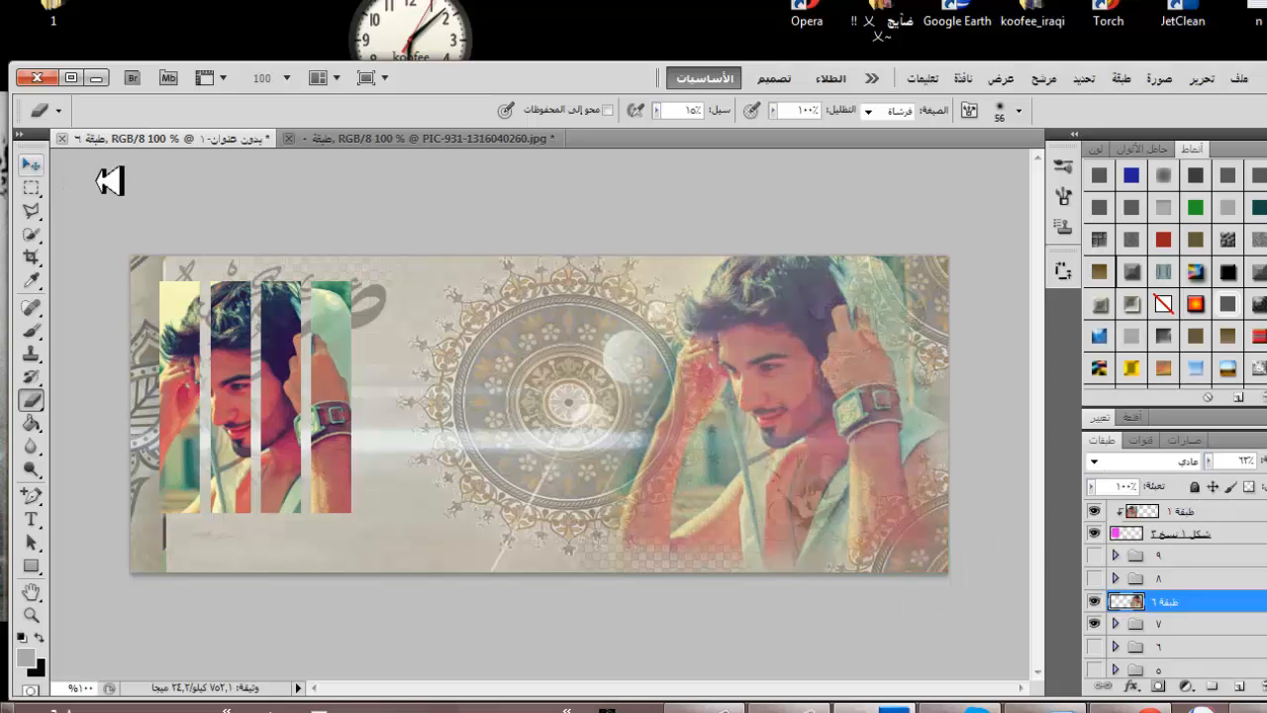
{"action": "left_click_drag", "start_coordinate": [788, 397], "coordinate": [758, 402]}
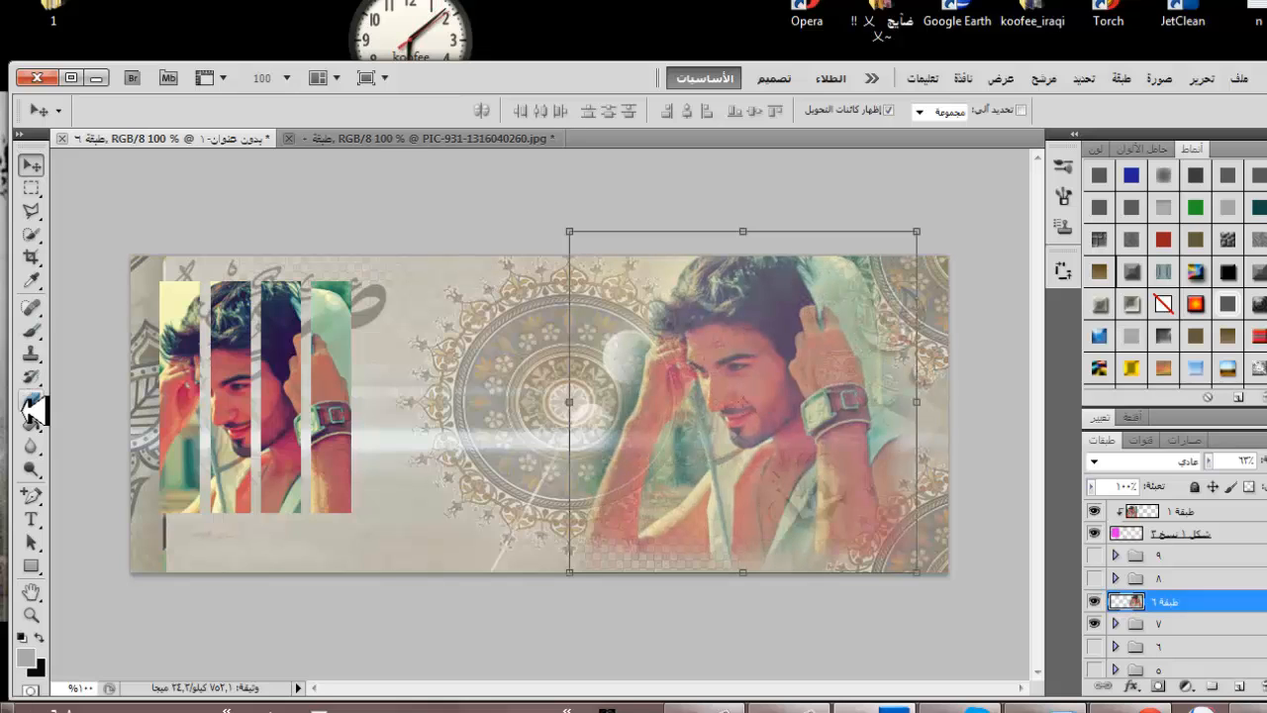
{"action": "left_click", "coordinate": [30, 402]}
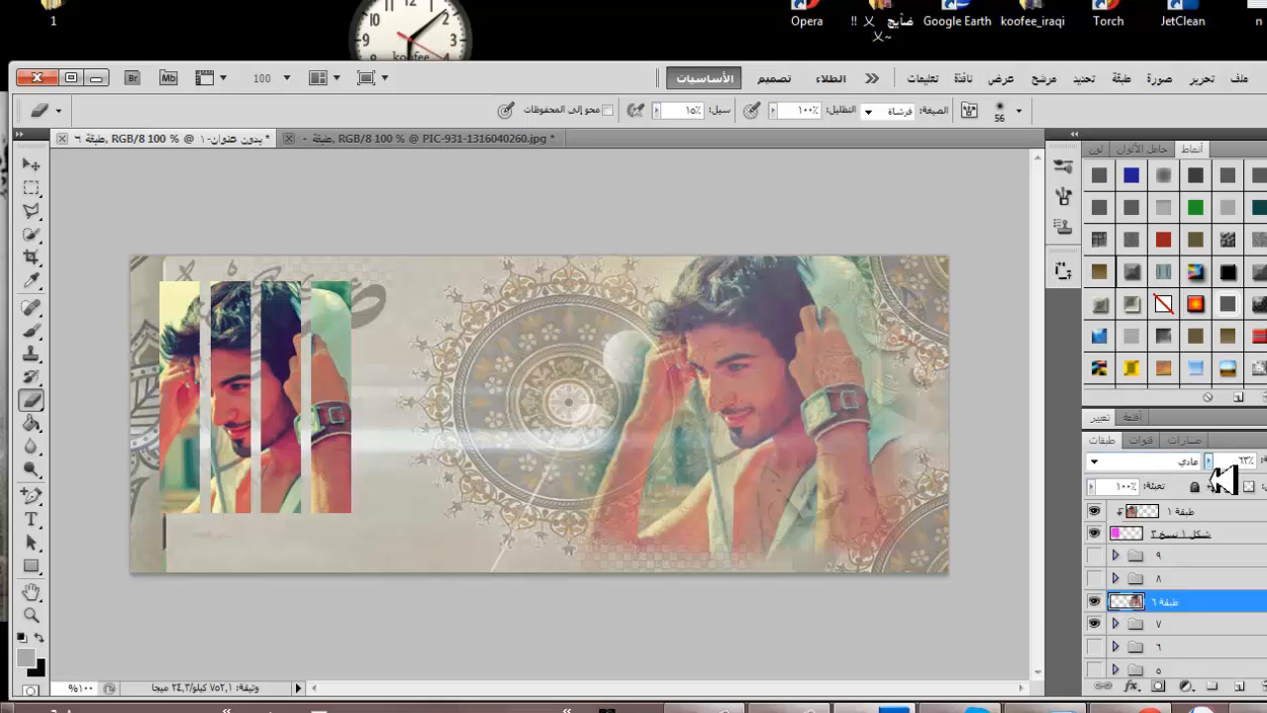
{"action": "left_click_drag", "start_coordinate": [1208, 460], "coordinate": [1226, 498]}
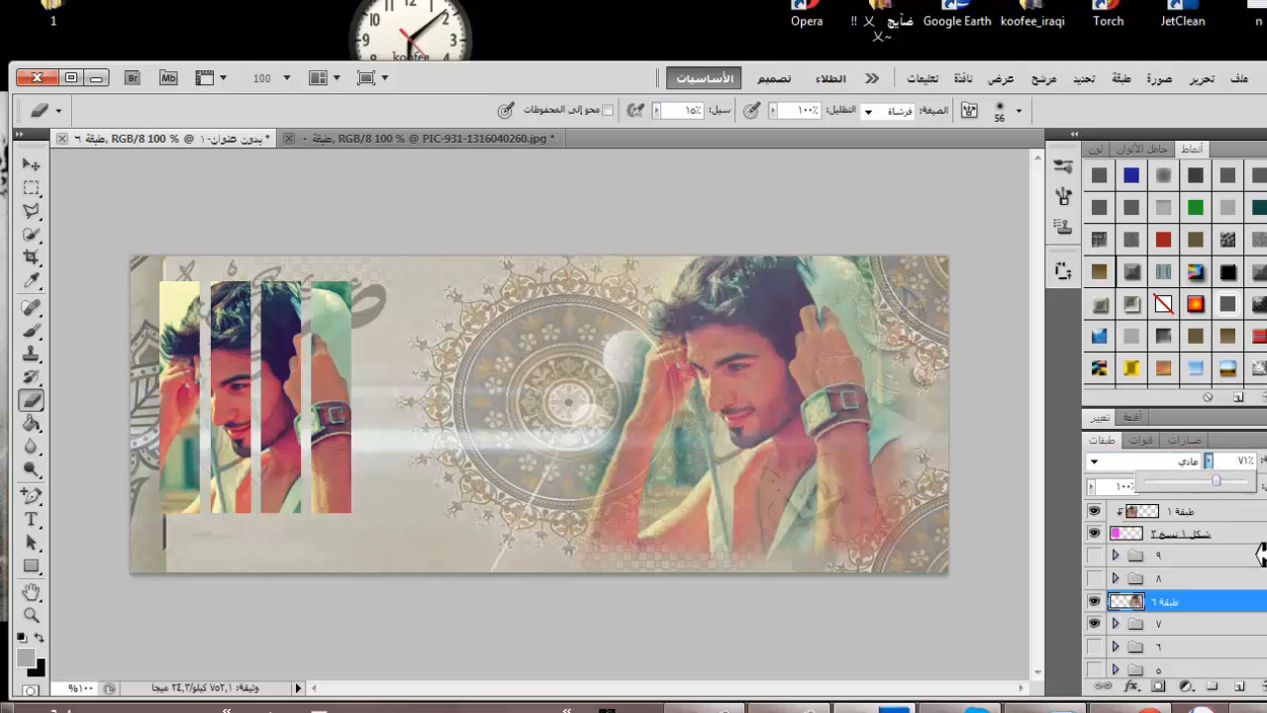
- Select the طبقة ٣ layer and activate the Type tool
{"action": "left_click", "coordinate": [1203, 537]}
{"action": "left_click", "coordinate": [1218, 512]}
{"action": "scroll", "coordinate": [1203, 594], "scroll_direction": "down", "scroll_amount": 5}
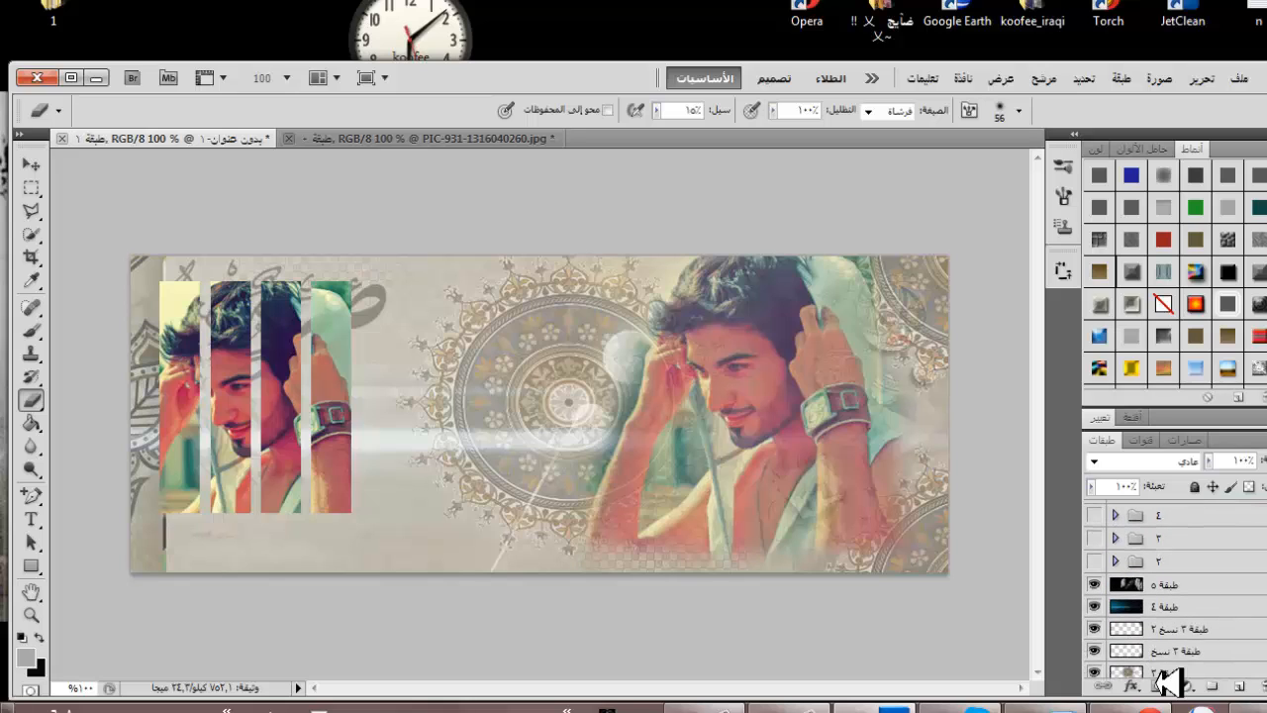
{"action": "left_click", "coordinate": [1163, 673]}
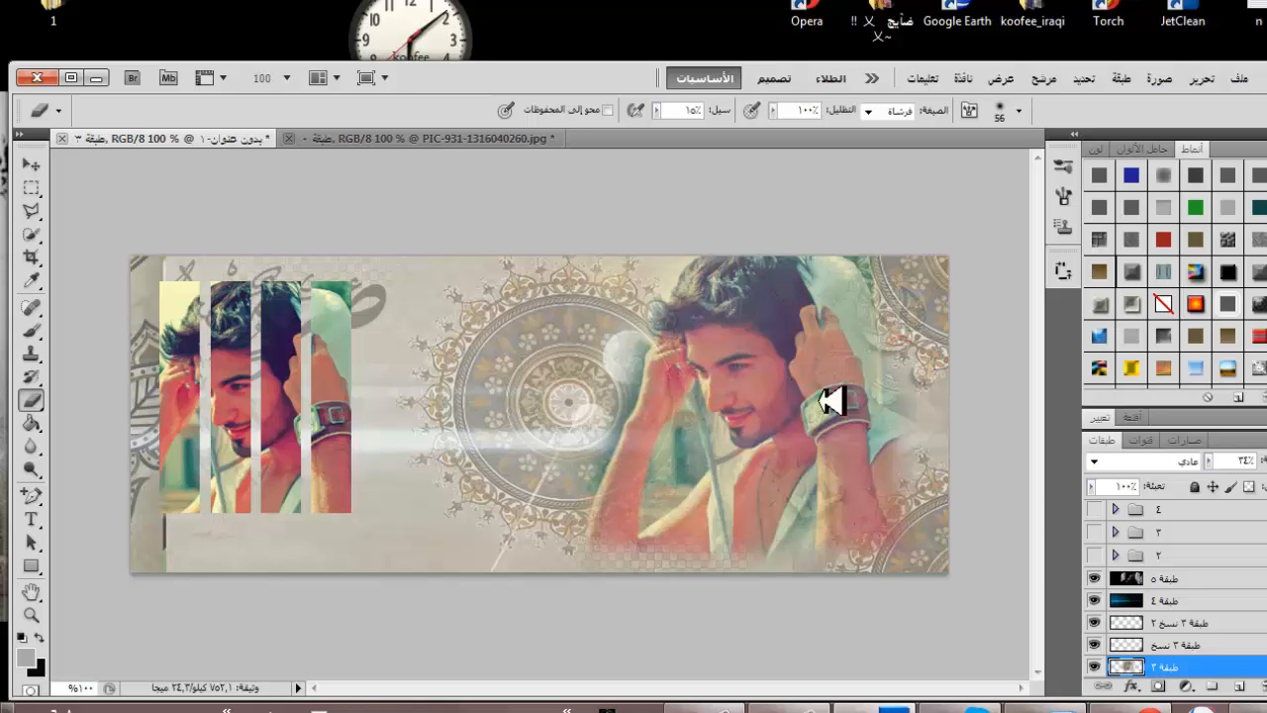
{"action": "left_click", "coordinate": [32, 520]}
- Switch to NotePad By FBI-SCHOOL, write the note نجي هنا نكتب اي شي, and return to Photoshop
{"action": "left_click", "coordinate": [1241, 709]}
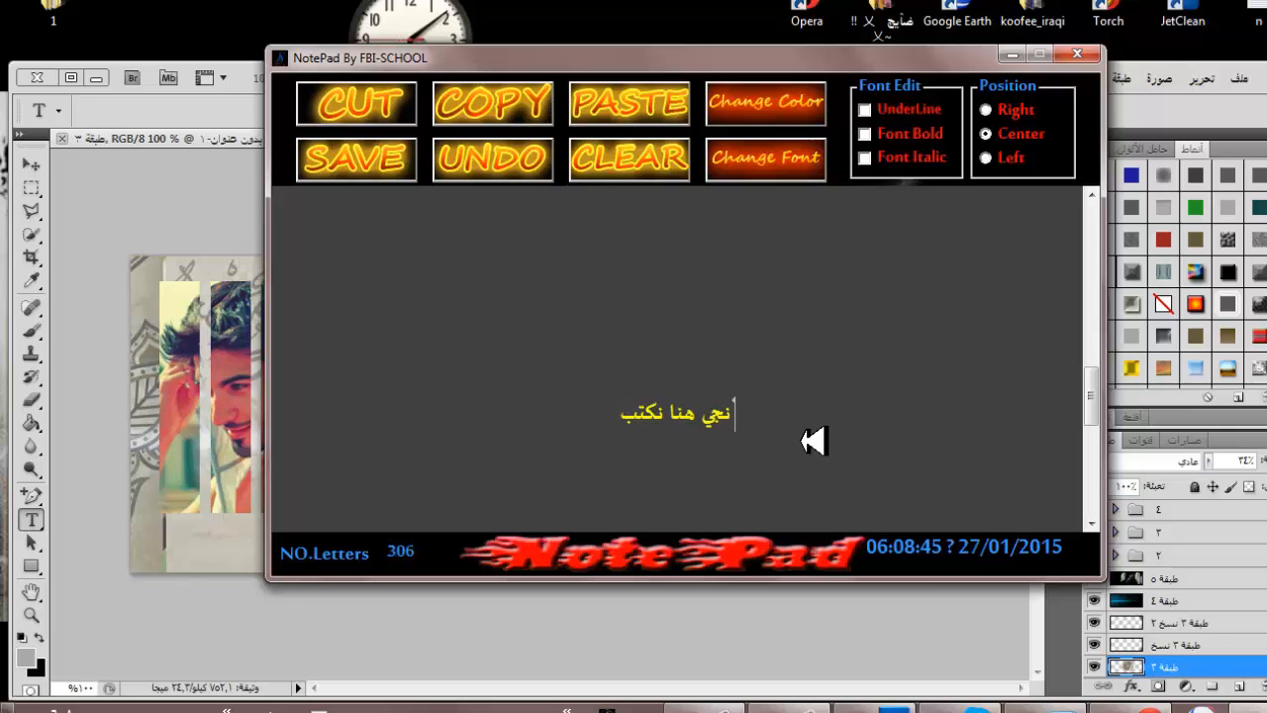
{"action": "type", "text": "اي شي"}
{"action": "left_click", "coordinate": [63, 495]}
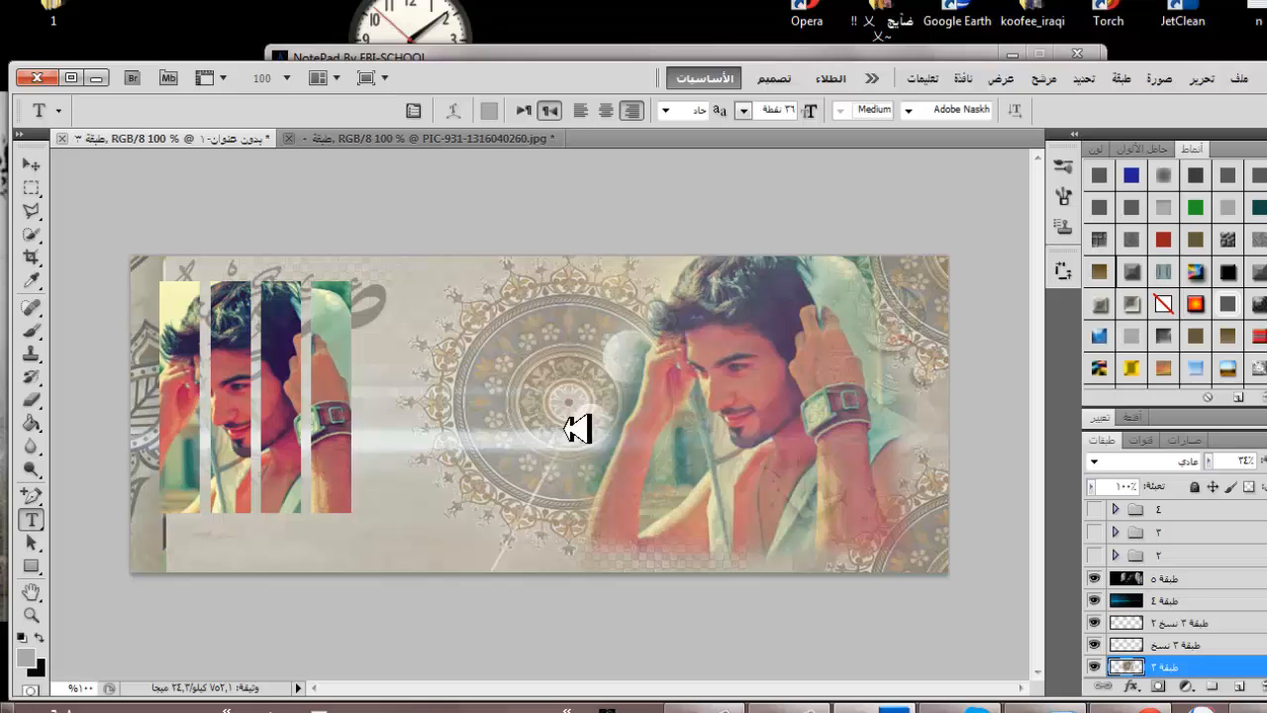
- Start a text layer over the banner's mandala and add the note اني شوي تتأخر يمي الكتابه in NotePad By FBI-SCHOOL
{"action": "left_click", "coordinate": [688, 451]}
{"action": "key", "text": "alt+Tab"}
{"action": "type", "text": "اني"}
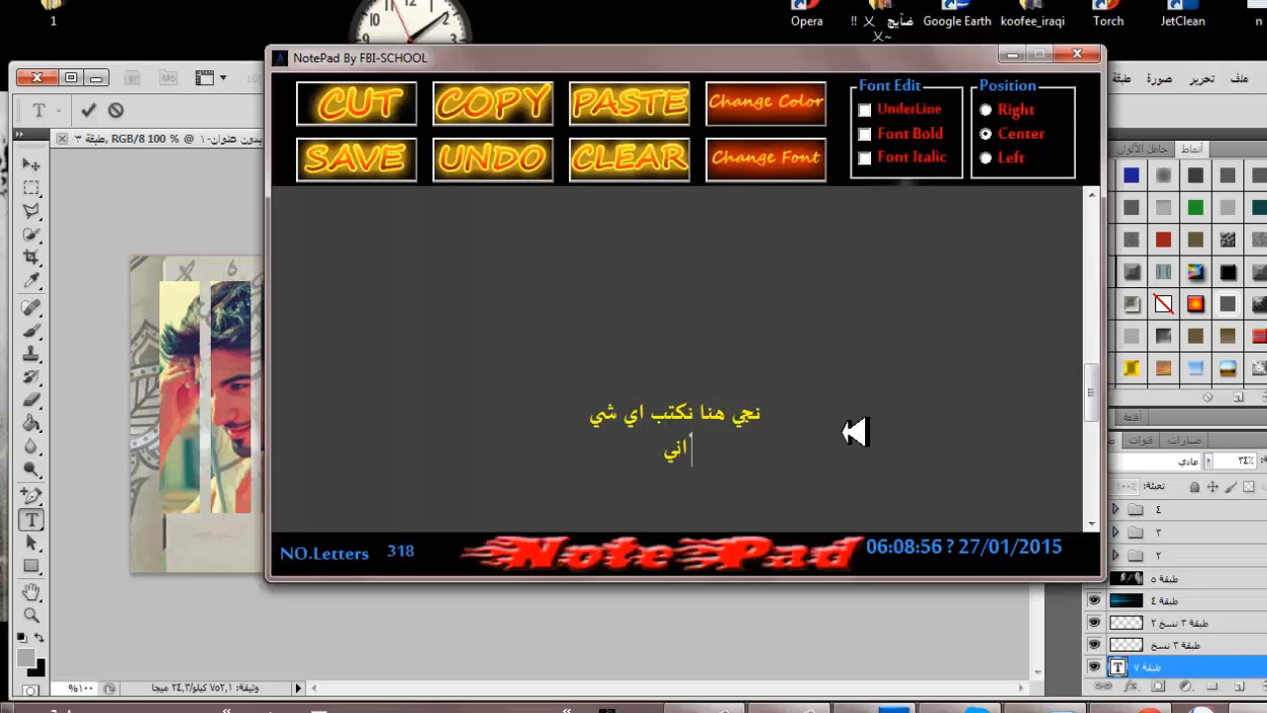
{"action": "type", "text": " شوي تتأخي"}
{"action": "type", "text": " يمي الكا"}
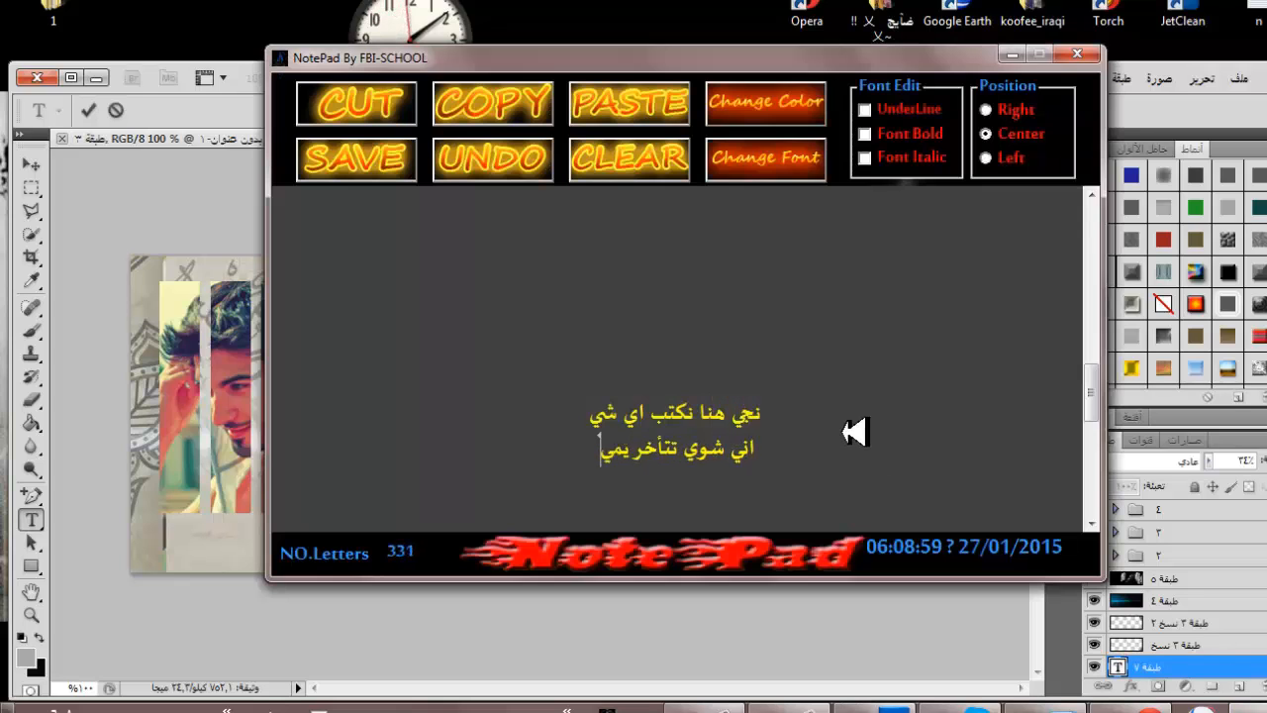
{"action": "type", "text": "تابه"}
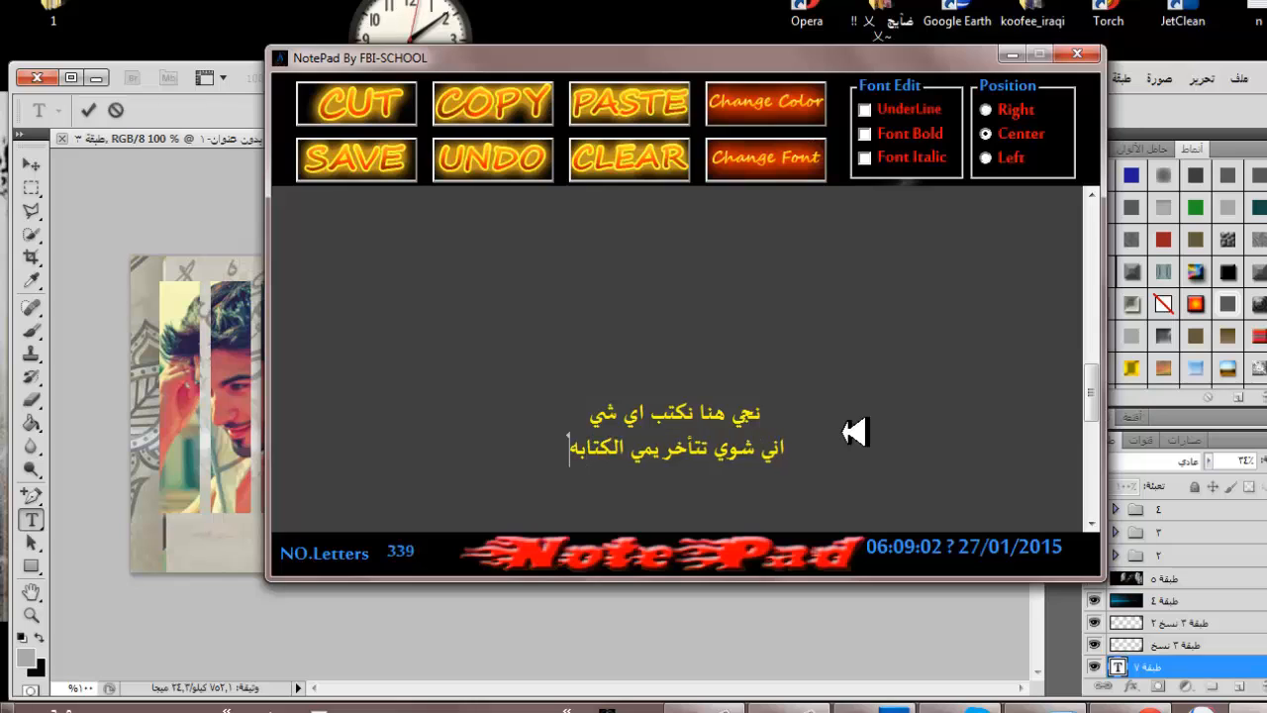
{"action": "left_click", "coordinate": [1012, 53]}
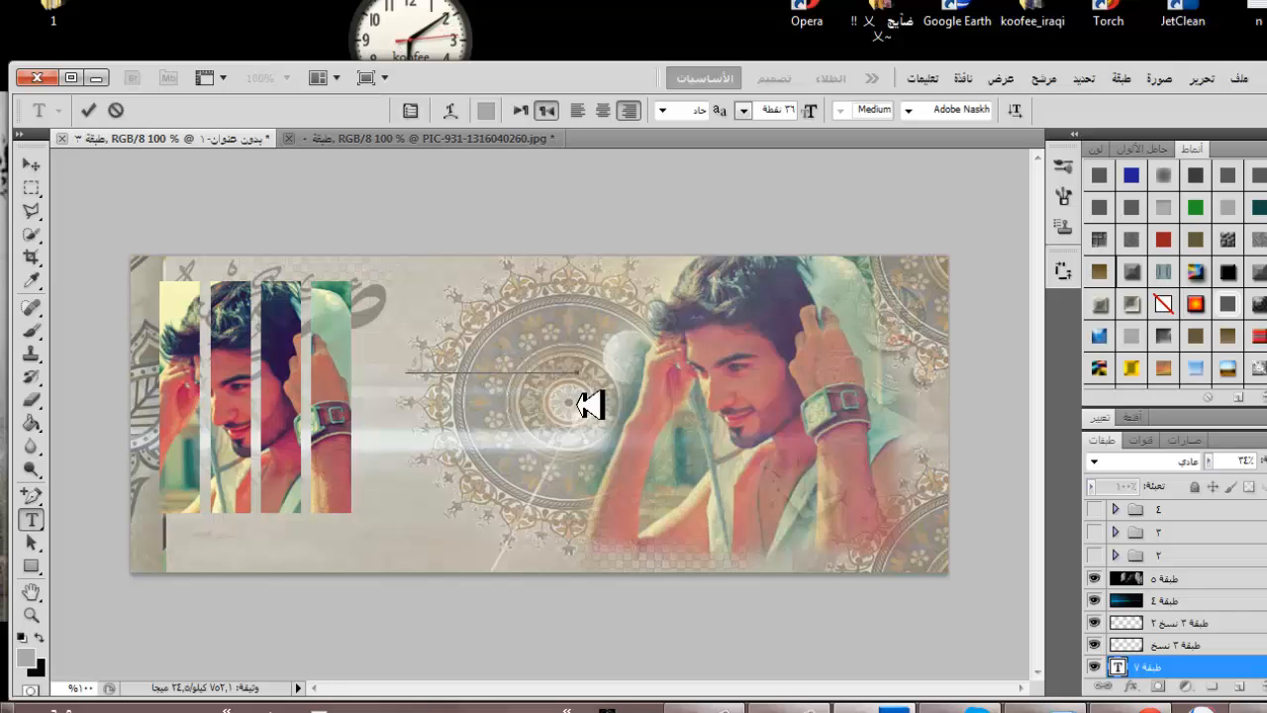
- Change the colour of the whole Arabic phrase on the banner to near-white
{"action": "key", "text": "ctrl+a"}
{"action": "left_click", "coordinate": [487, 111]}
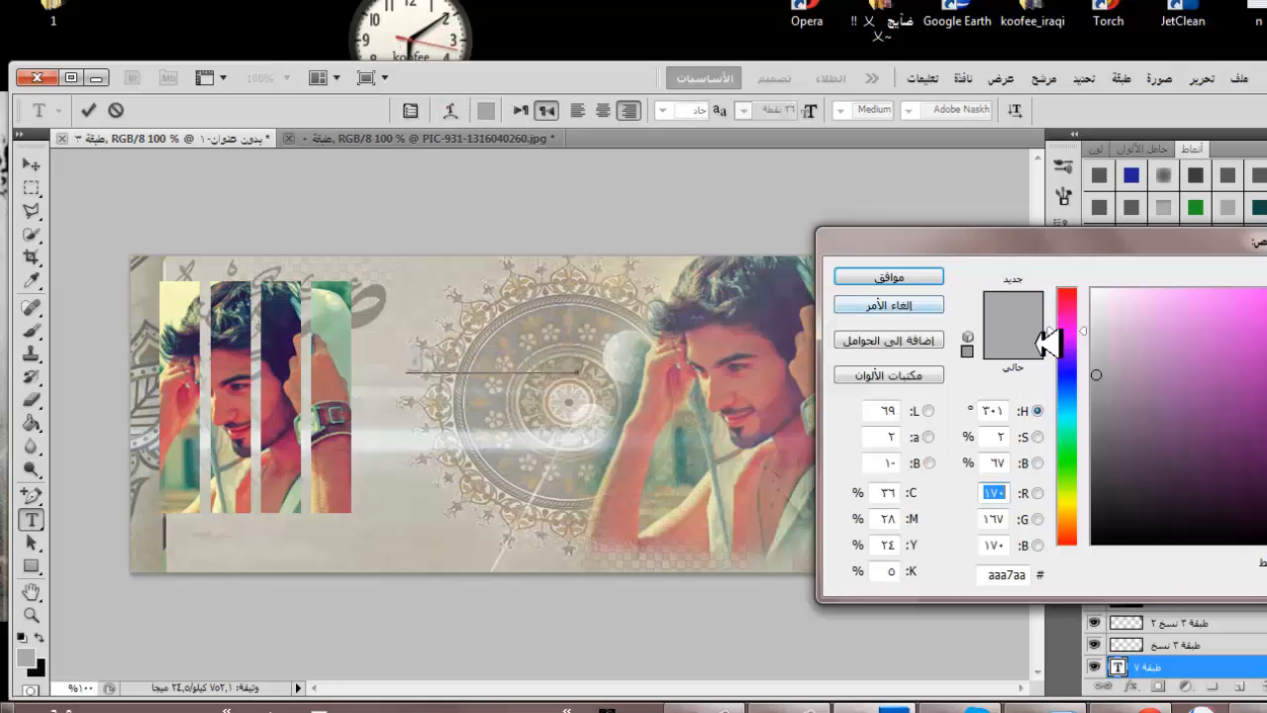
{"action": "left_click", "coordinate": [1095, 297]}
{"action": "left_click", "coordinate": [889, 277]}
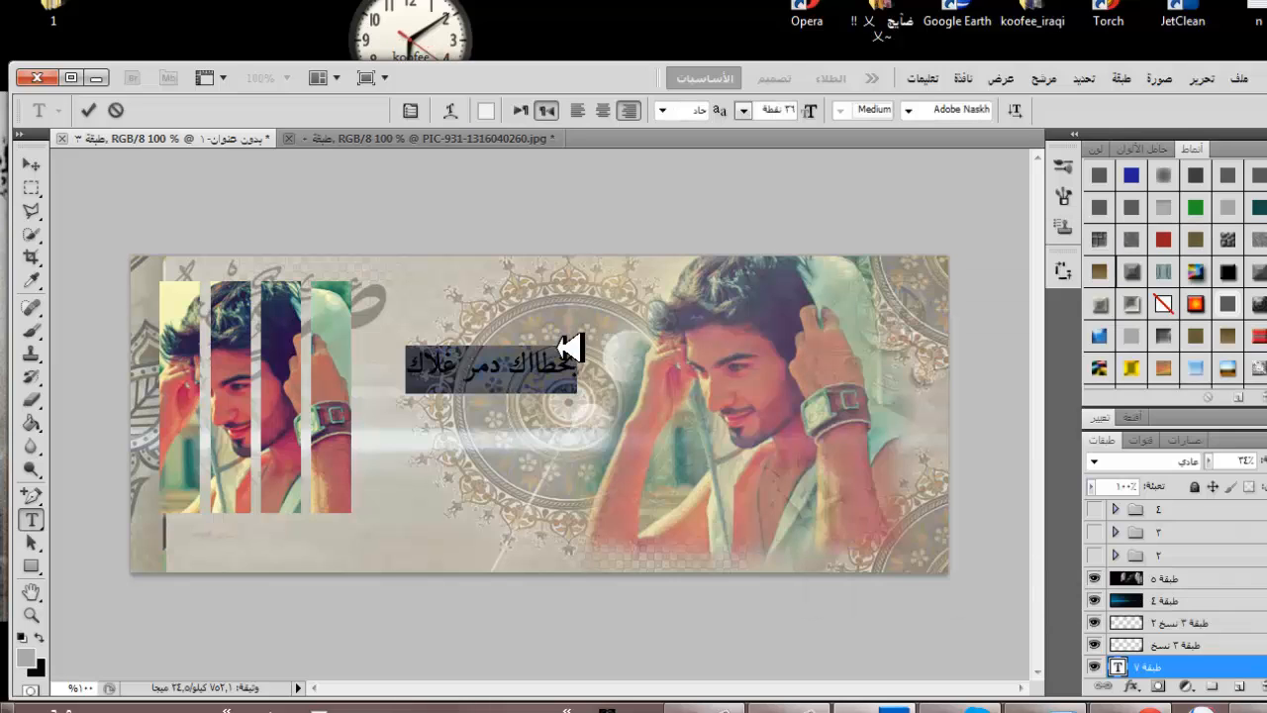
- Rewrite the banner phrase as خطآك دمر غلاآك and set its font size to 48 points
{"action": "key", "text": "BackSpace"}
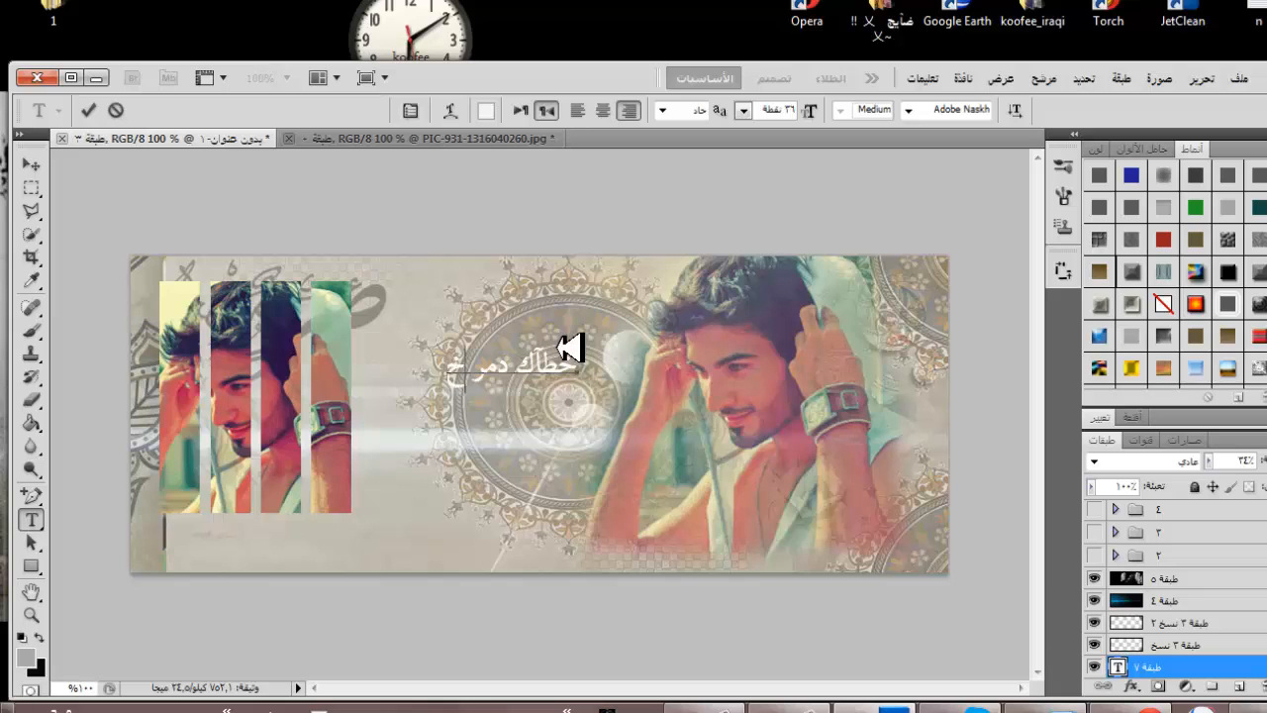
{"action": "key", "text": "ctrl+a"}
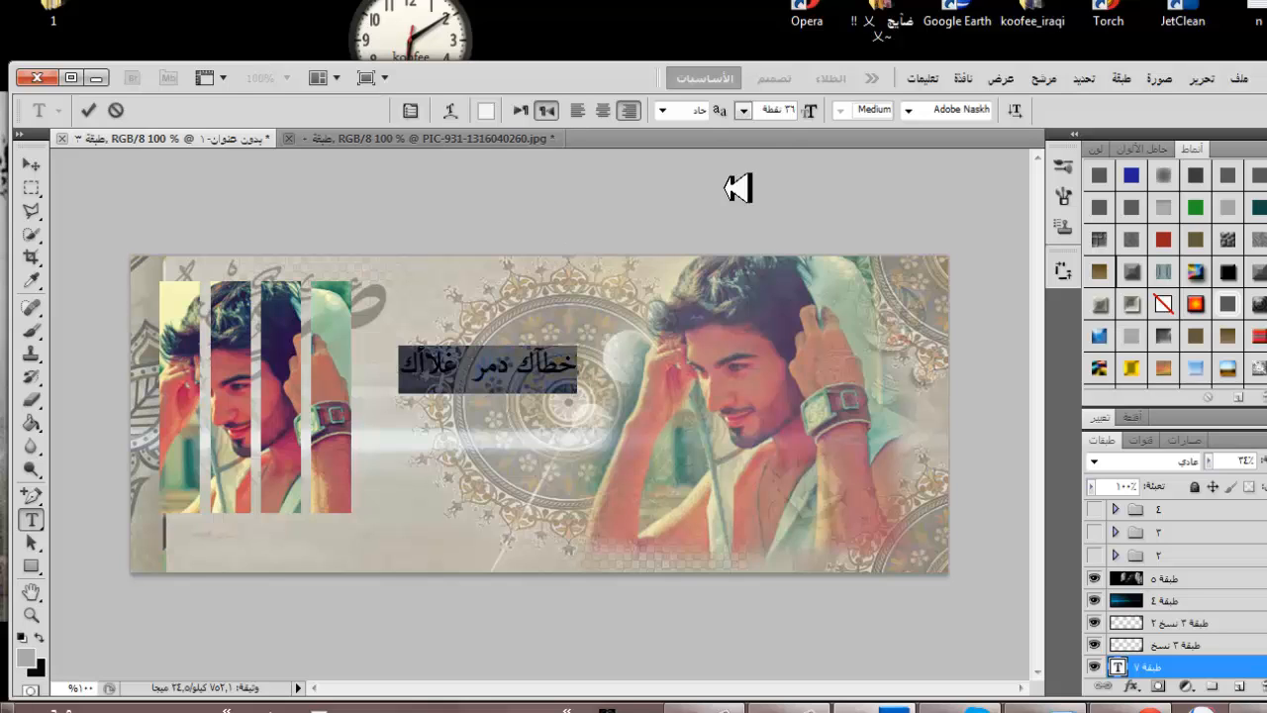
{"action": "left_click", "coordinate": [748, 112]}
{"action": "left_click", "coordinate": [754, 416]}
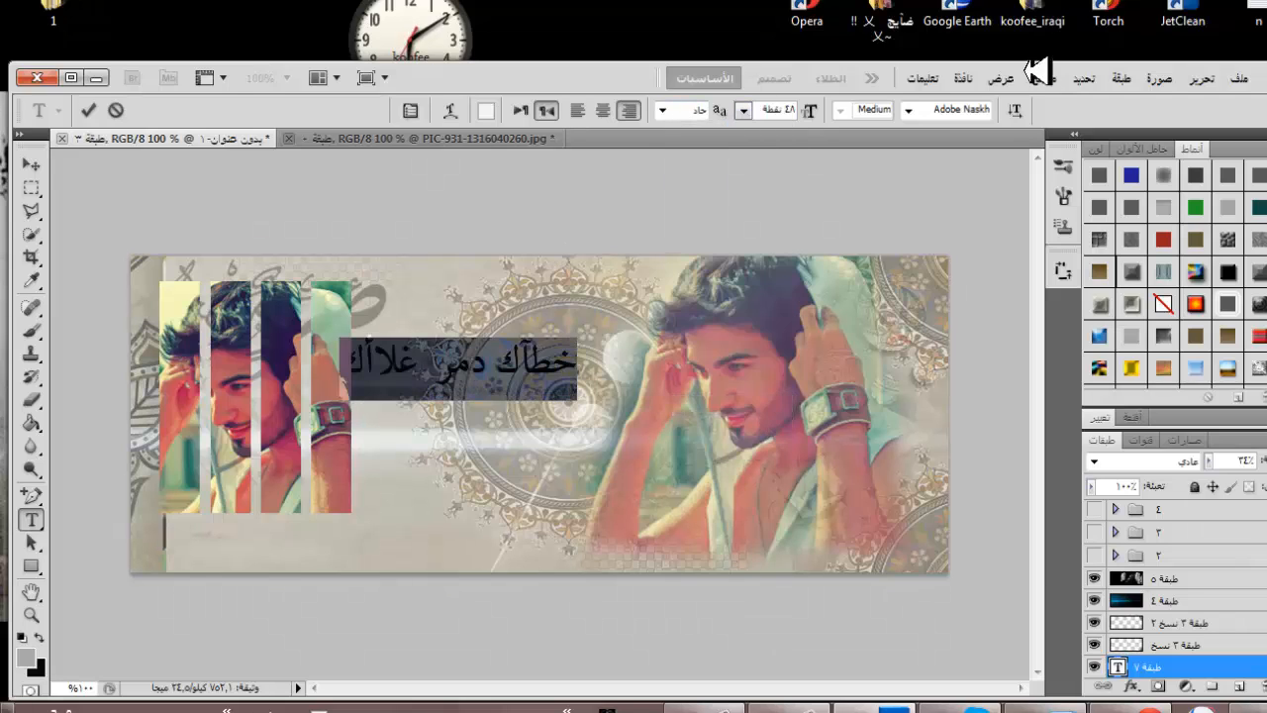
- Commit the Arabic phrase and move its text layer so it sits across the central mandala, rotated 0.44°
{"action": "left_click", "coordinate": [90, 111]}
{"action": "left_click", "coordinate": [450, 265]}
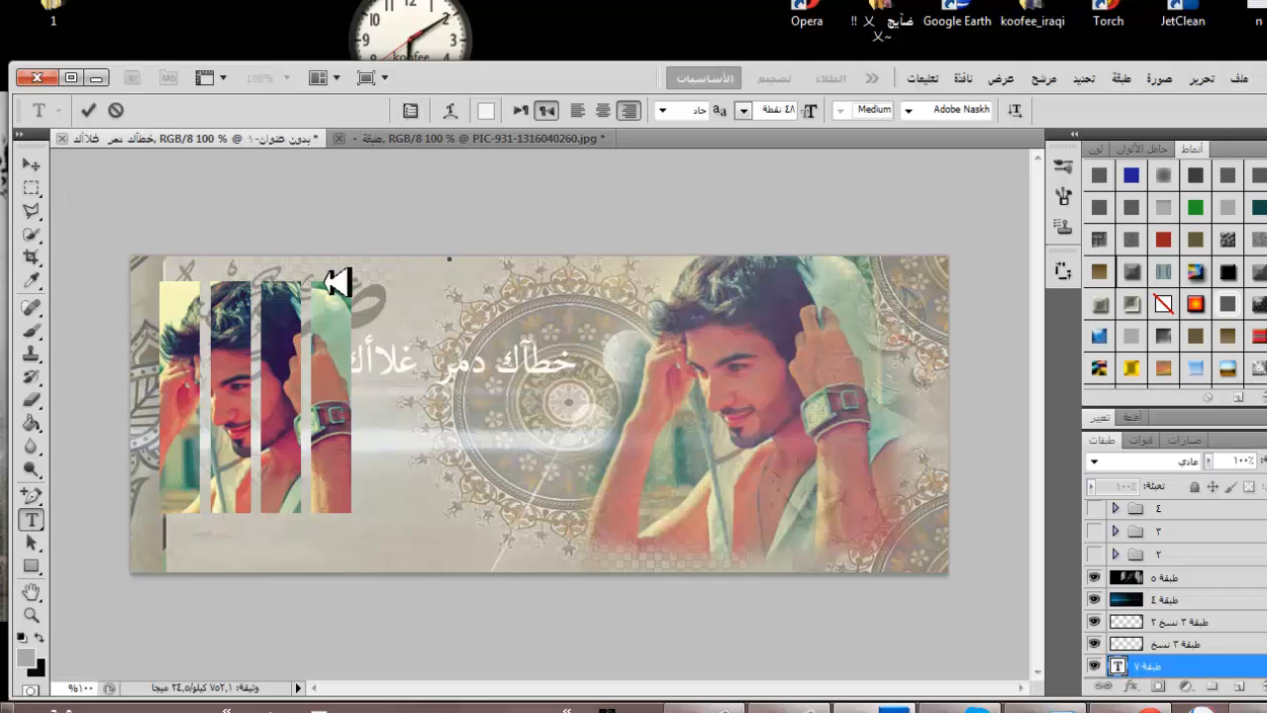
{"action": "left_click", "coordinate": [31, 165]}
{"action": "left_click", "coordinate": [1191, 649]}
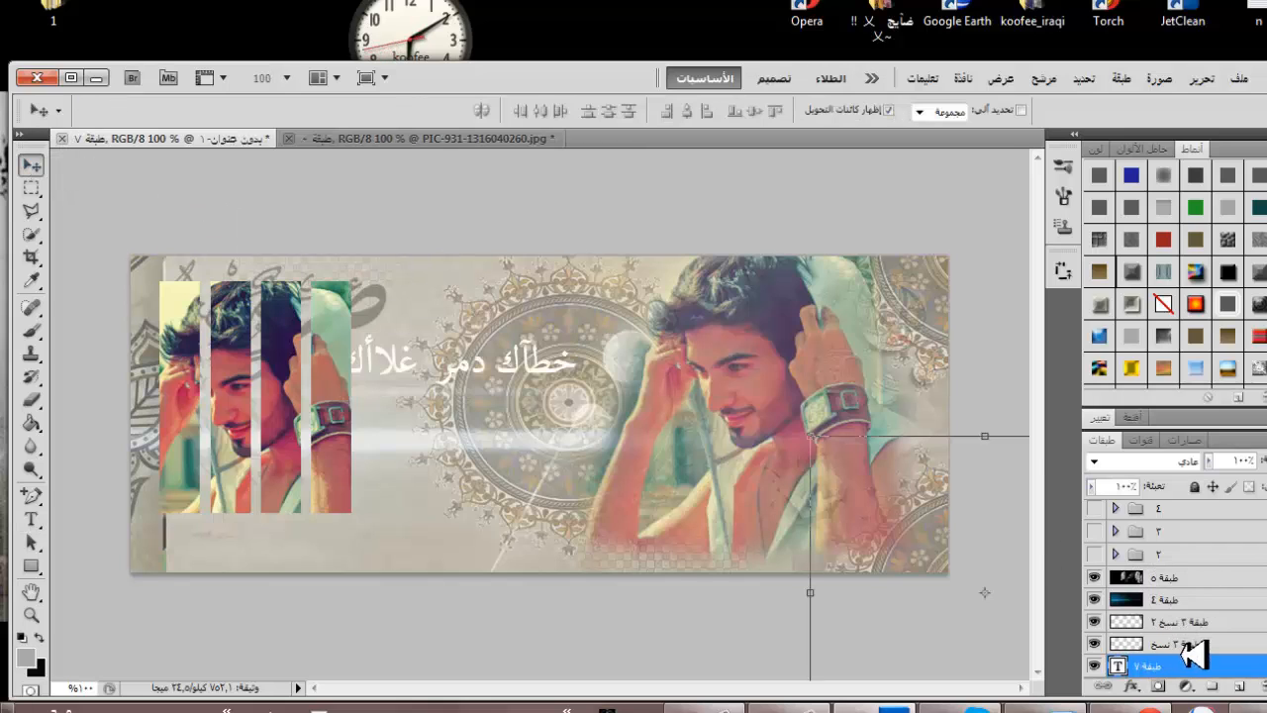
{"action": "scroll", "coordinate": [1254, 631], "scroll_direction": "down", "scroll_amount": 3}
{"action": "left_click", "coordinate": [1243, 617]}
{"action": "left_click_drag", "start_coordinate": [597, 350], "coordinate": [607, 348]}
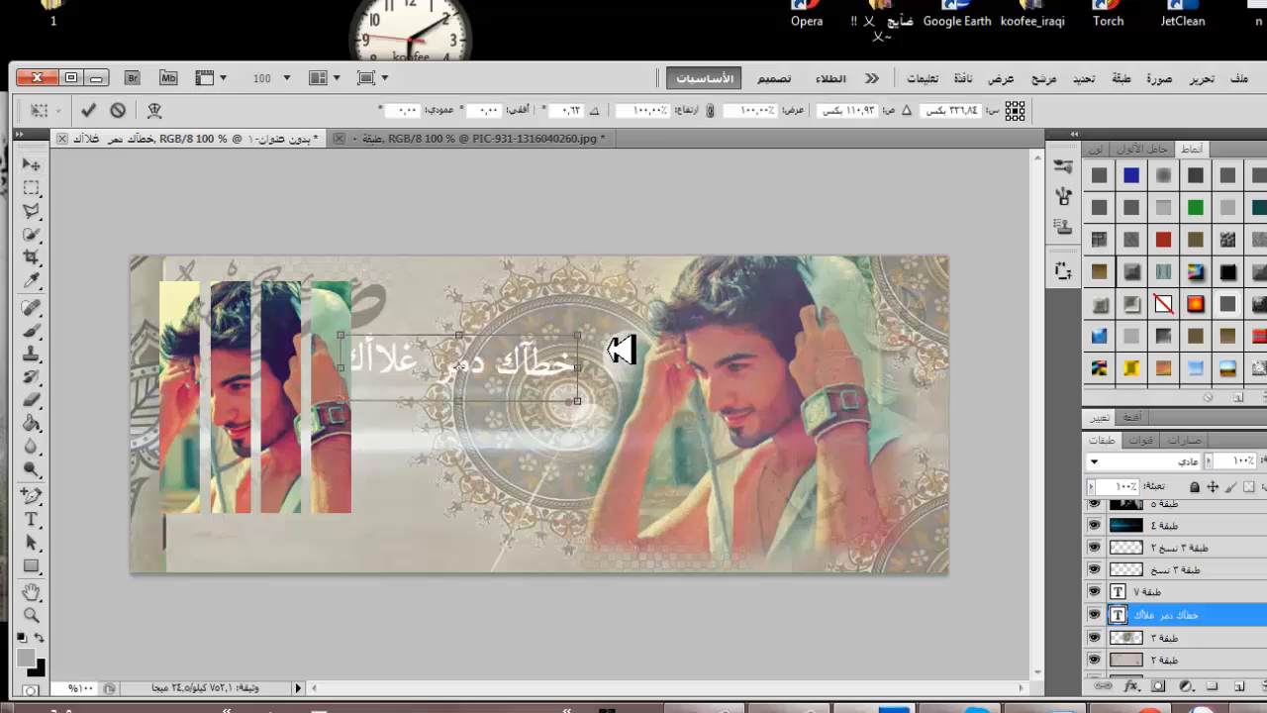
{"action": "left_click_drag", "start_coordinate": [535, 377], "coordinate": [578, 379]}
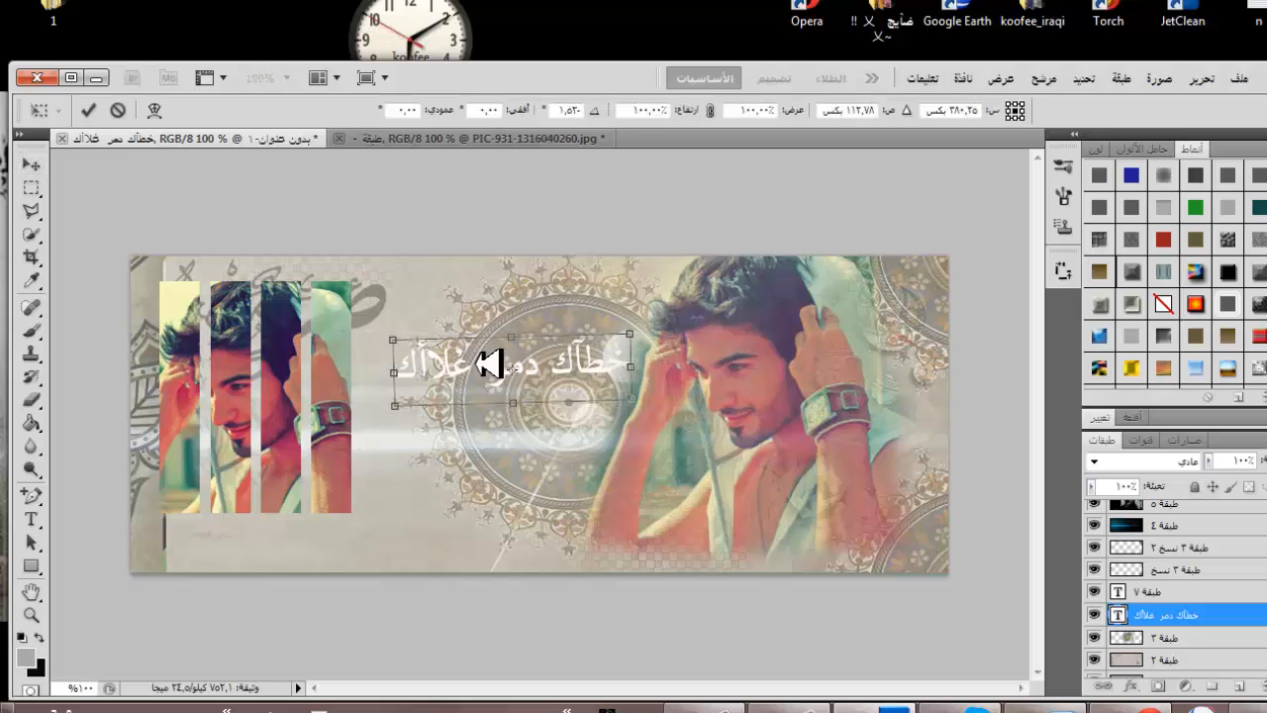
{"action": "left_click", "coordinate": [32, 187]}
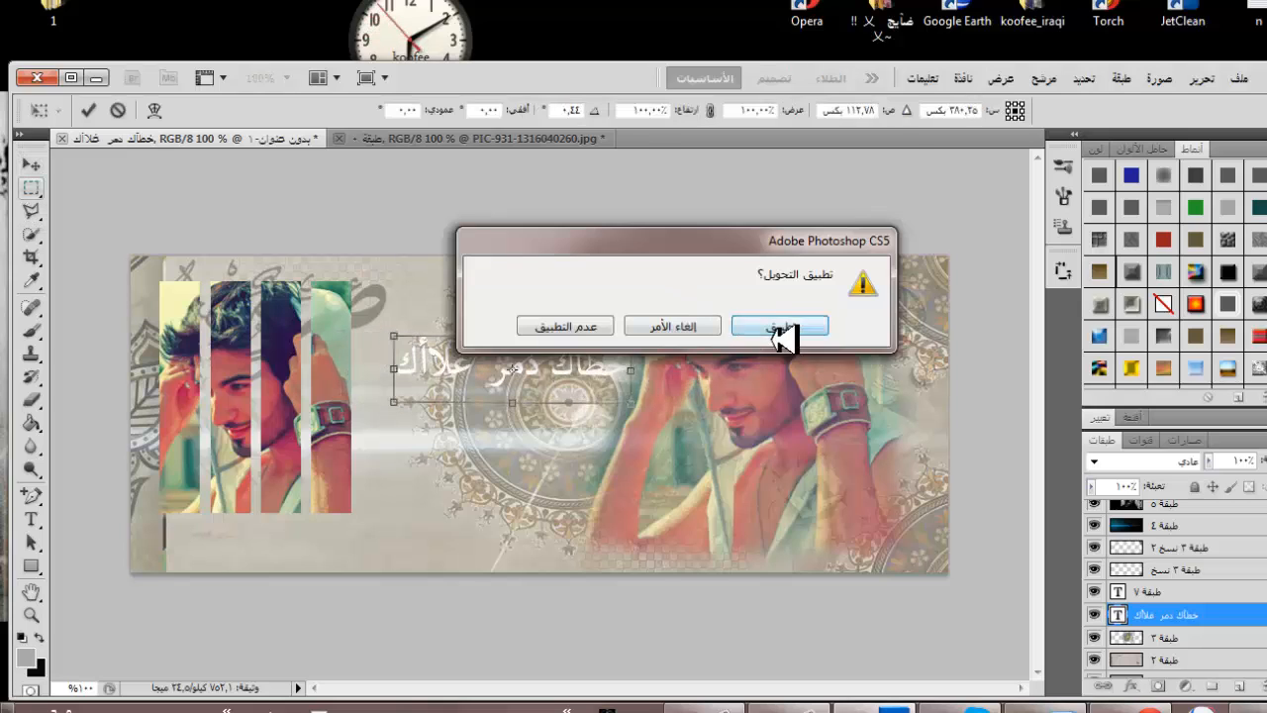
{"action": "left_click", "coordinate": [779, 333]}
- Draw a rounded rectangle bar with a 10 px radius over the Arabic phrase and fill it with orange #e19105
{"action": "left_click", "coordinate": [32, 567]}
{"action": "left_click", "coordinate": [111, 582]}
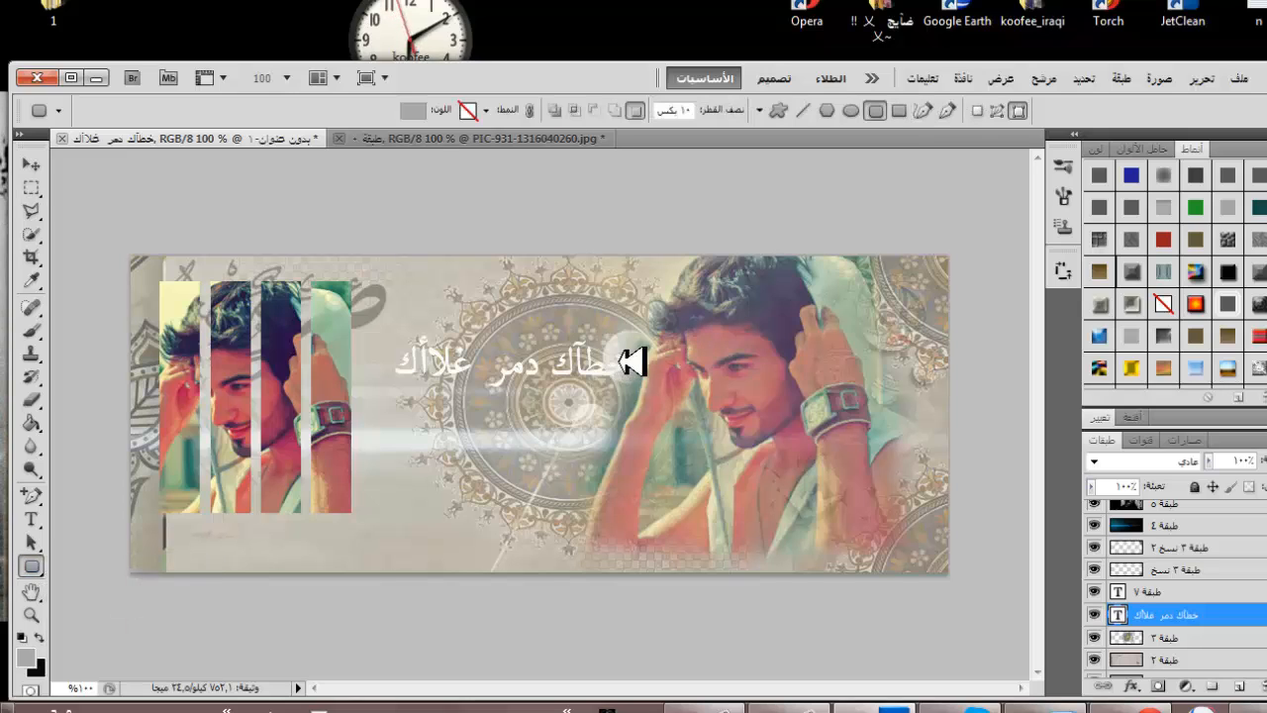
{"action": "left_click_drag", "start_coordinate": [621, 343], "coordinate": [396, 386]}
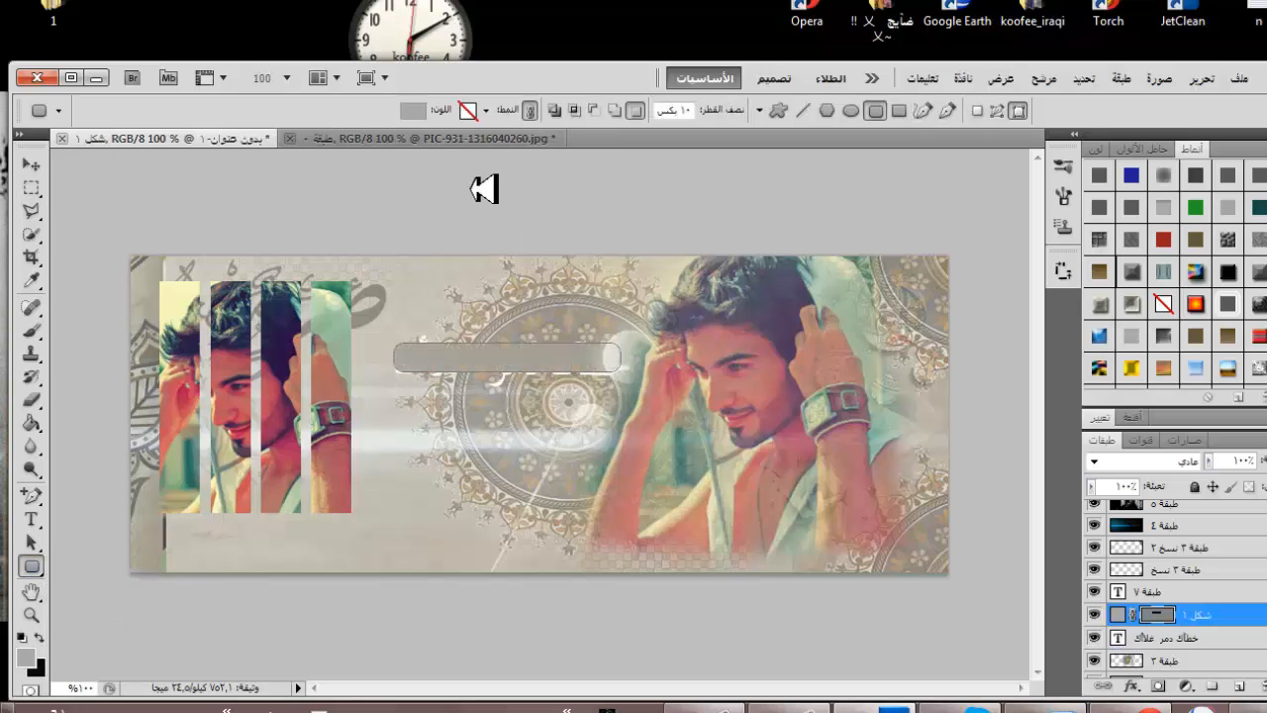
{"action": "left_click", "coordinate": [415, 111]}
{"action": "left_click", "coordinate": [1070, 518]}
{"action": "left_click", "coordinate": [1266, 319]}
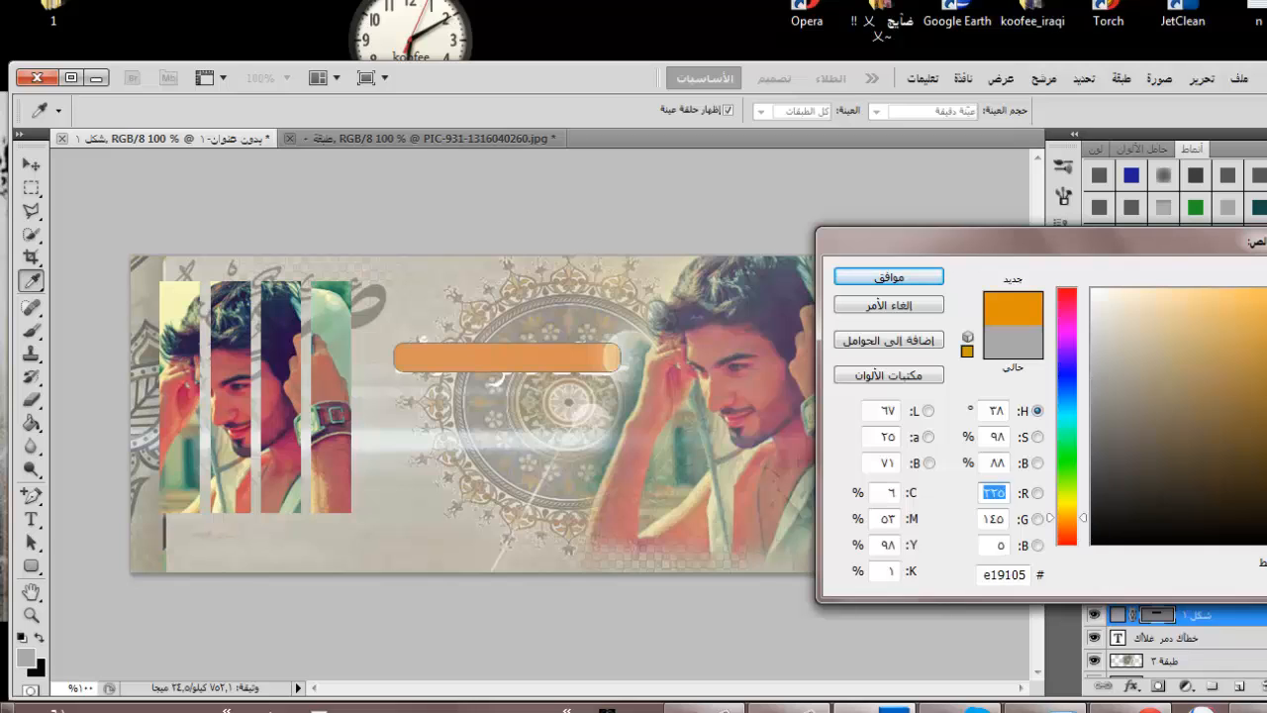
{"action": "left_click", "coordinate": [946, 279]}
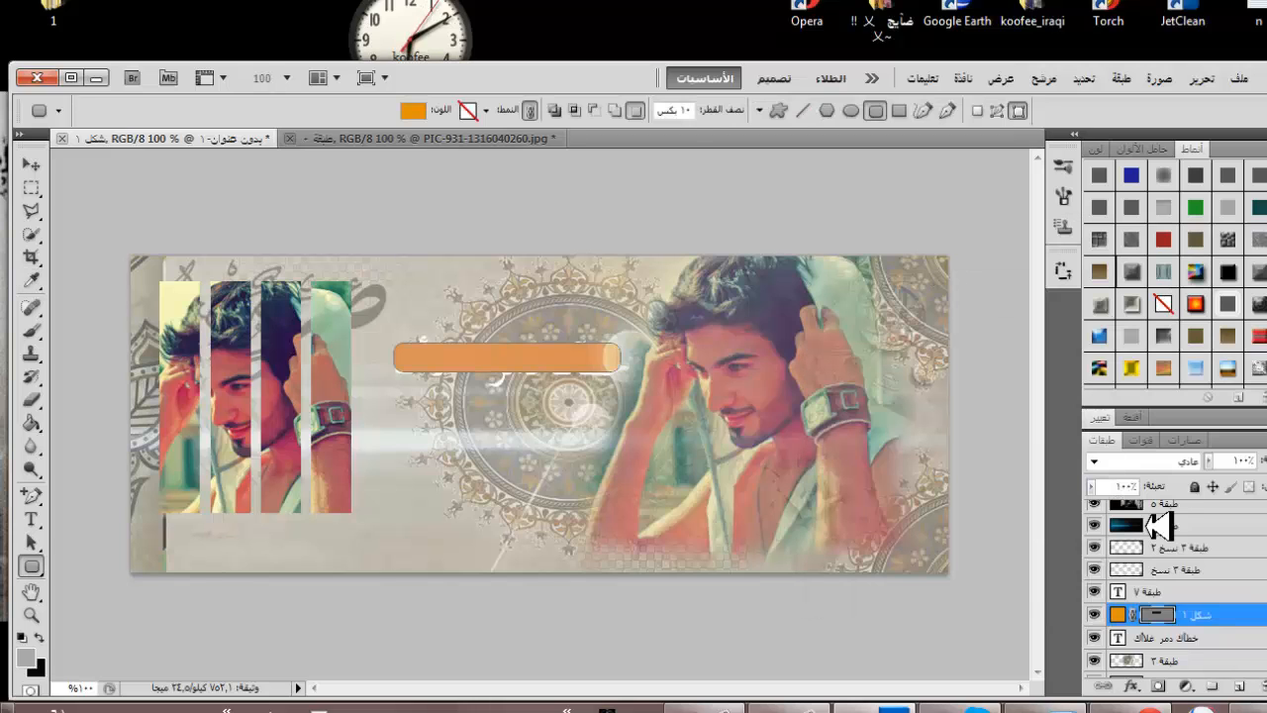
- Place the orange bar's layer beneath the phrase and align the bar behind the text, widened to 103.68%
{"action": "left_click", "coordinate": [1204, 618]}
{"action": "left_click", "coordinate": [1206, 640]}
{"action": "left_click", "coordinate": [31, 164]}
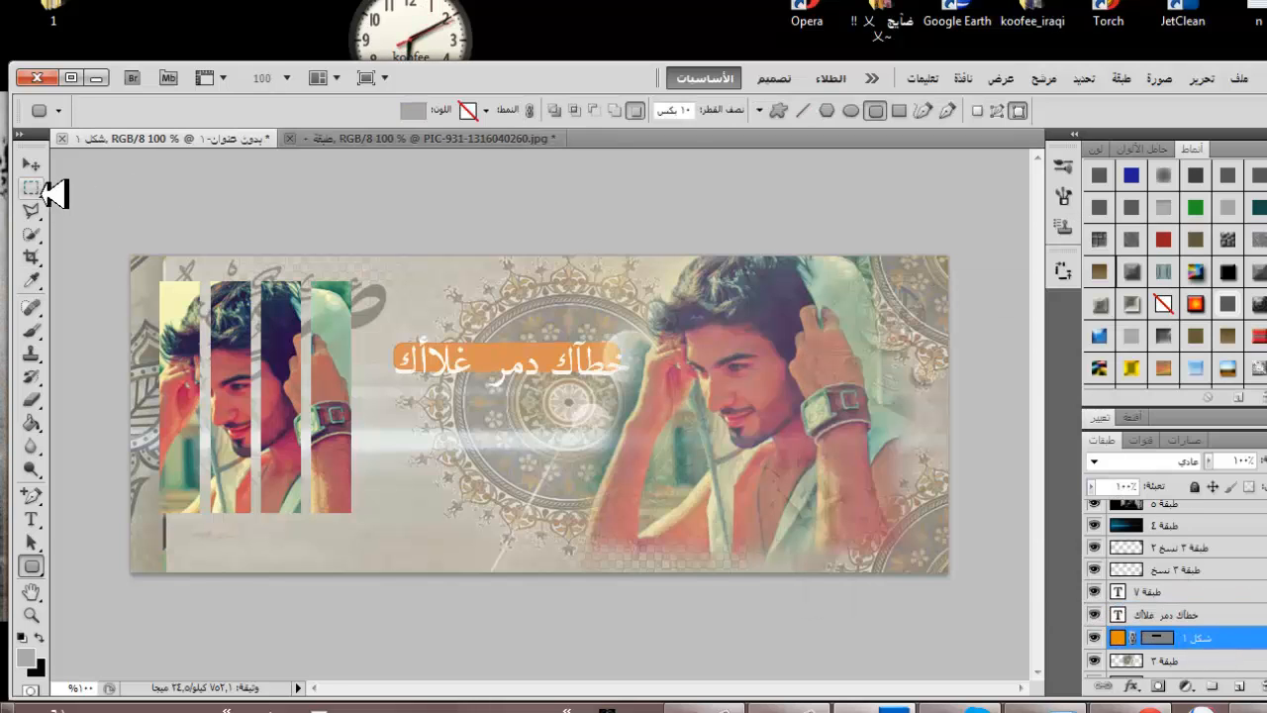
{"action": "mouse_move", "coordinate": [543, 371]}
{"action": "left_mouse_down"}
{"action": "mouse_move", "coordinate": [544, 384]}
{"action": "mouse_move", "coordinate": [530, 383]}
{"action": "left_mouse_up"}
{"action": "left_click_drag", "start_coordinate": [622, 391], "coordinate": [630, 393]}
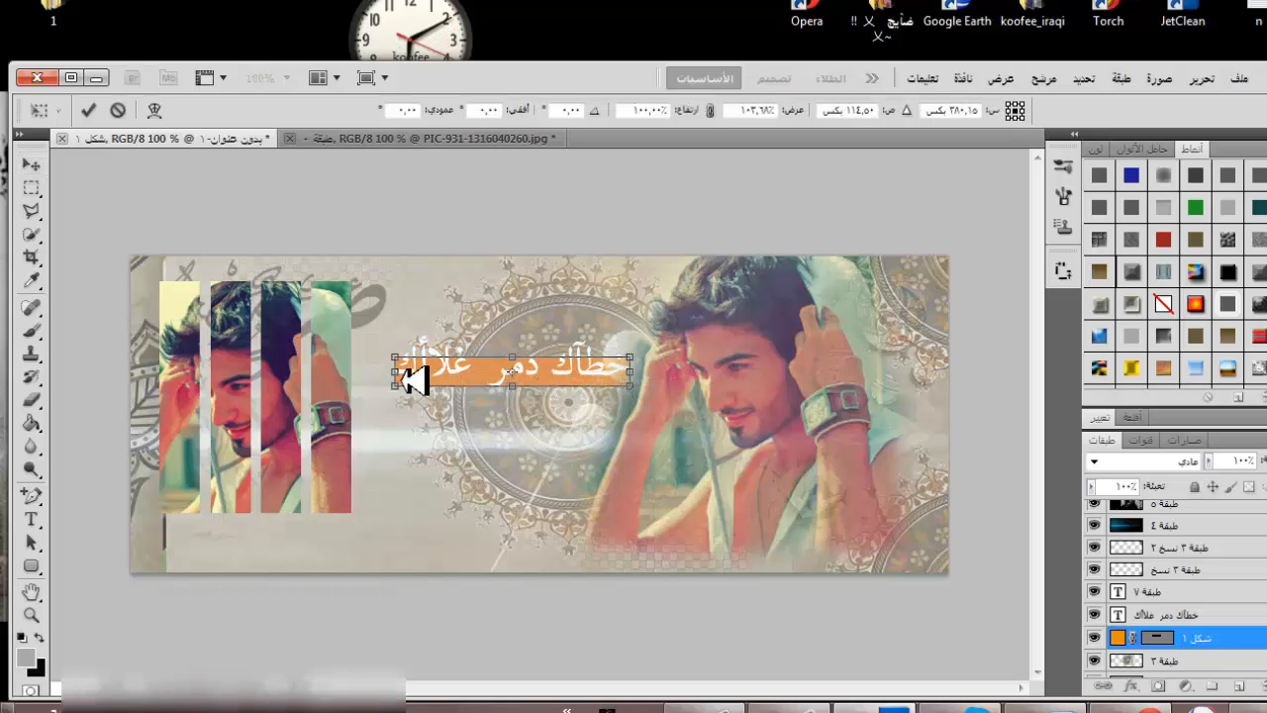
{"action": "left_click", "coordinate": [30, 178]}
{"action": "left_click", "coordinate": [769, 320]}
- Rasterize the orange bar and apply a near-horizontal Motion Blur with a distance of 41 pixels
{"action": "left_click", "coordinate": [1044, 78]}
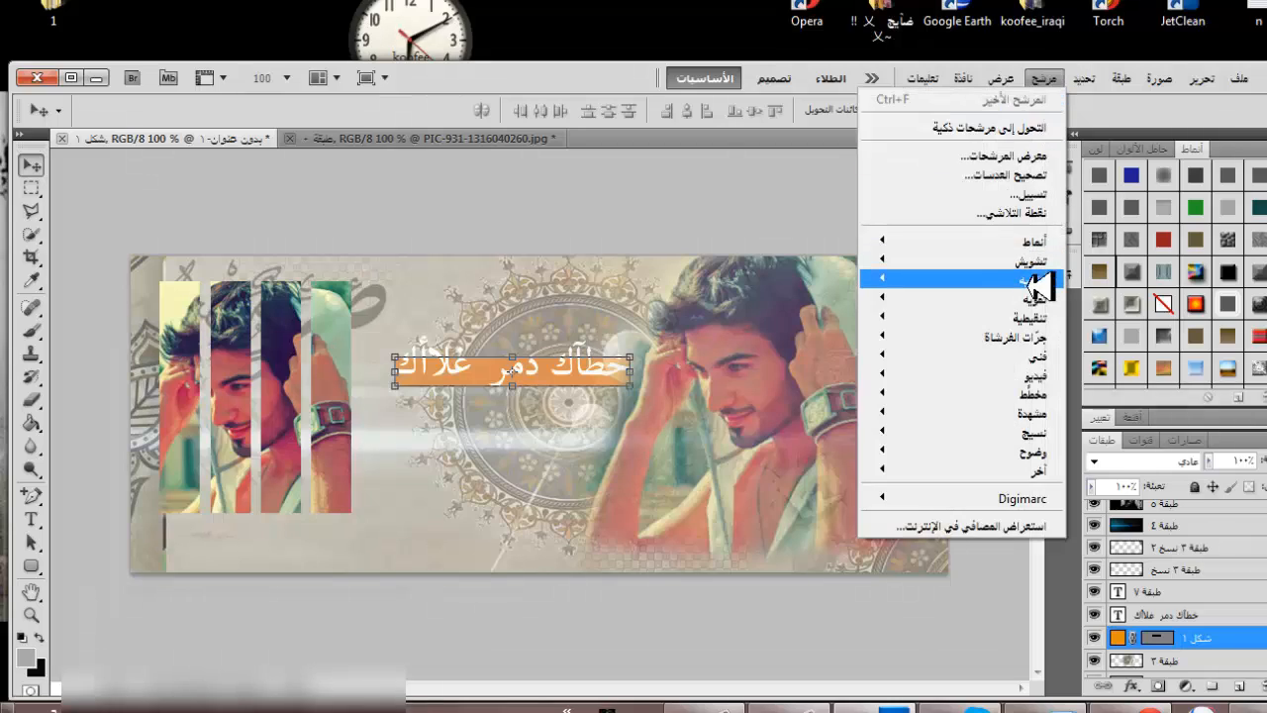
{"action": "left_click", "coordinate": [807, 412]}
{"action": "left_click", "coordinate": [669, 325]}
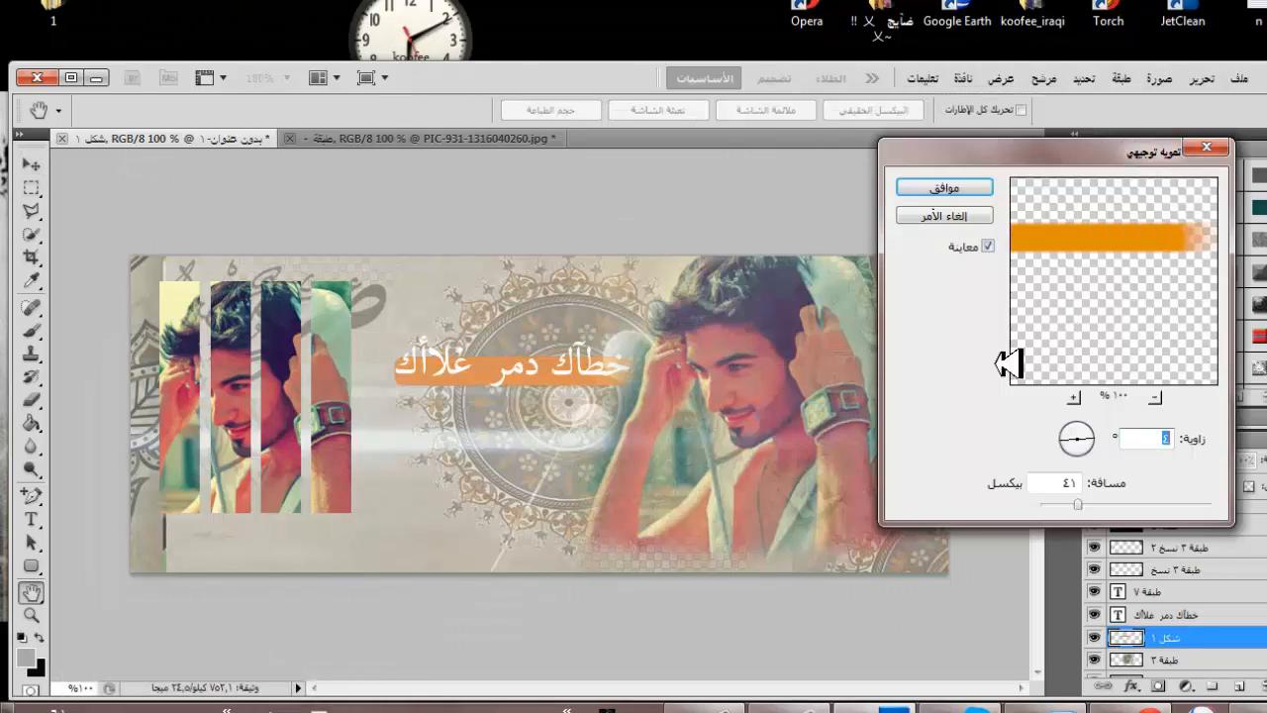
{"action": "left_click", "coordinate": [966, 191]}
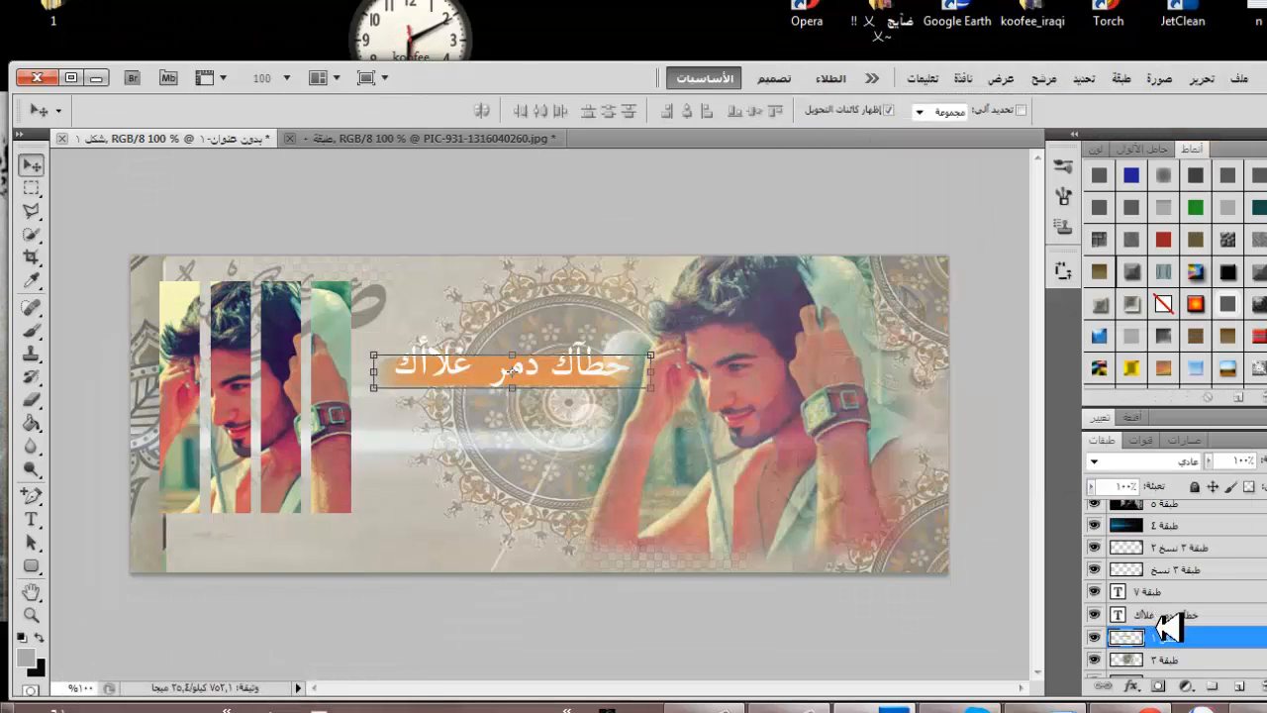
- Shift the phrase and the orange bar together slightly towards the strip portrait, and stretch the bar's height to 104.55%
{"action": "left_click", "coordinate": [1158, 616], "text": "ctrl"}
{"action": "mouse_move", "coordinate": [608, 370]}
{"action": "left_mouse_down"}
{"action": "mouse_move", "coordinate": [596, 362]}
{"action": "mouse_move", "coordinate": [604, 295]}
{"action": "mouse_move", "coordinate": [604, 358]}
{"action": "left_mouse_up"}
{"action": "left_click", "coordinate": [1210, 644]}
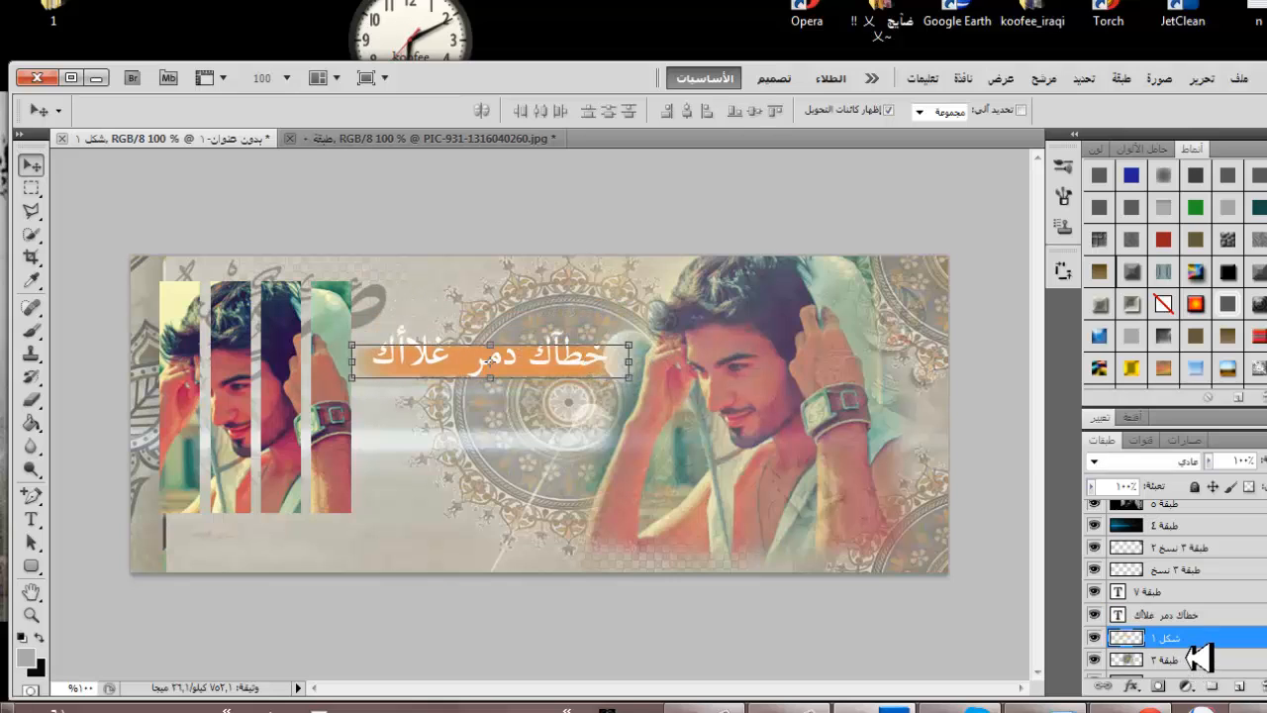
{"action": "left_click_drag", "start_coordinate": [490, 345], "coordinate": [491, 344]}
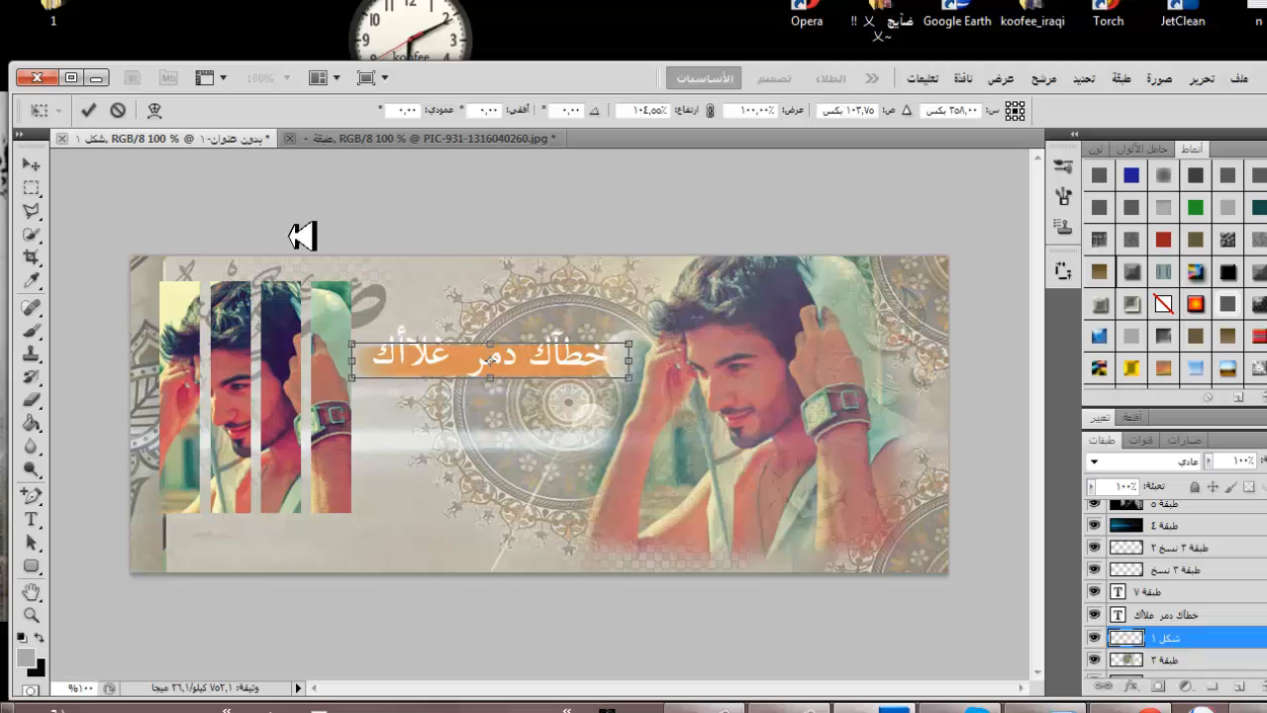
{"action": "left_click", "coordinate": [106, 113]}
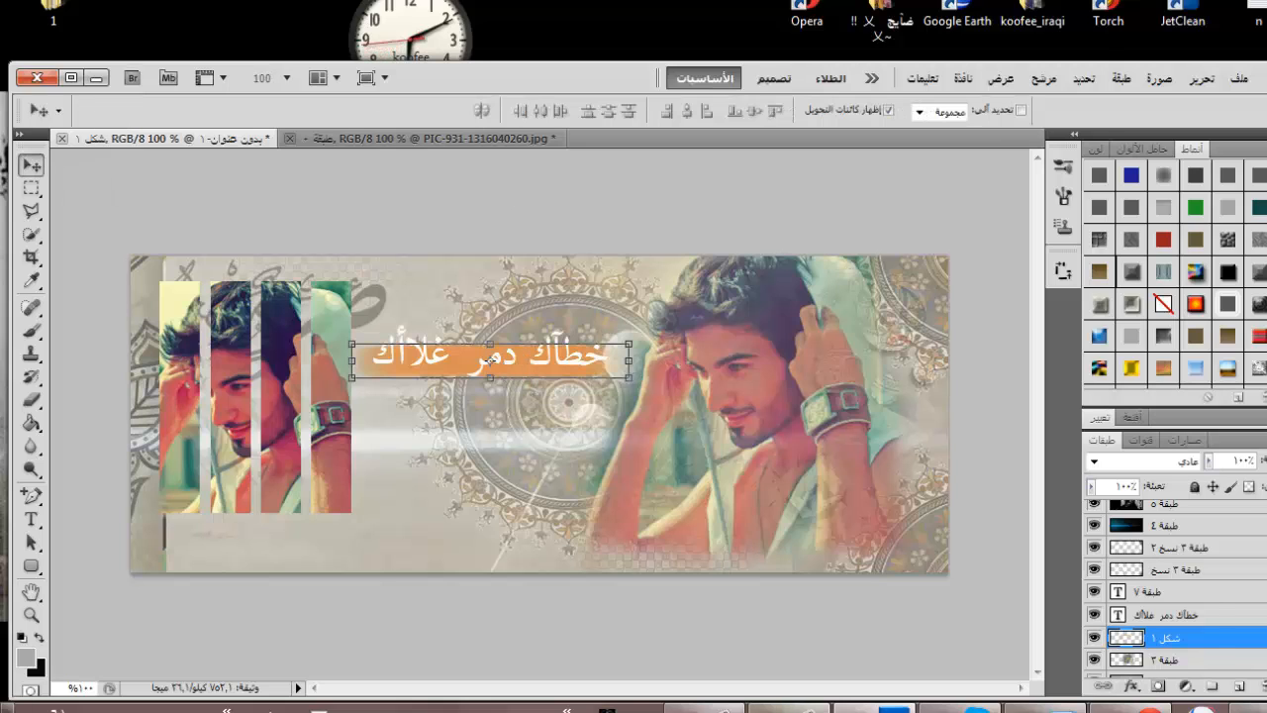
- Switch to NotePad By FBI-SCHOOL, write the note بعدين تجي تخلي الحقوق, and return to Photoshop
{"action": "left_click", "coordinate": [1194, 708]}
{"action": "key", "text": "Return"}
{"action": "key", "text": "Return"}
{"action": "key", "text": "Return"}
{"action": "key", "text": "Return"}
{"action": "key", "text": "Return"}
{"action": "key", "text": "Return"}
{"action": "key", "text": "Return"}
{"action": "key", "text": "Return"}
{"action": "key", "text": "Return"}
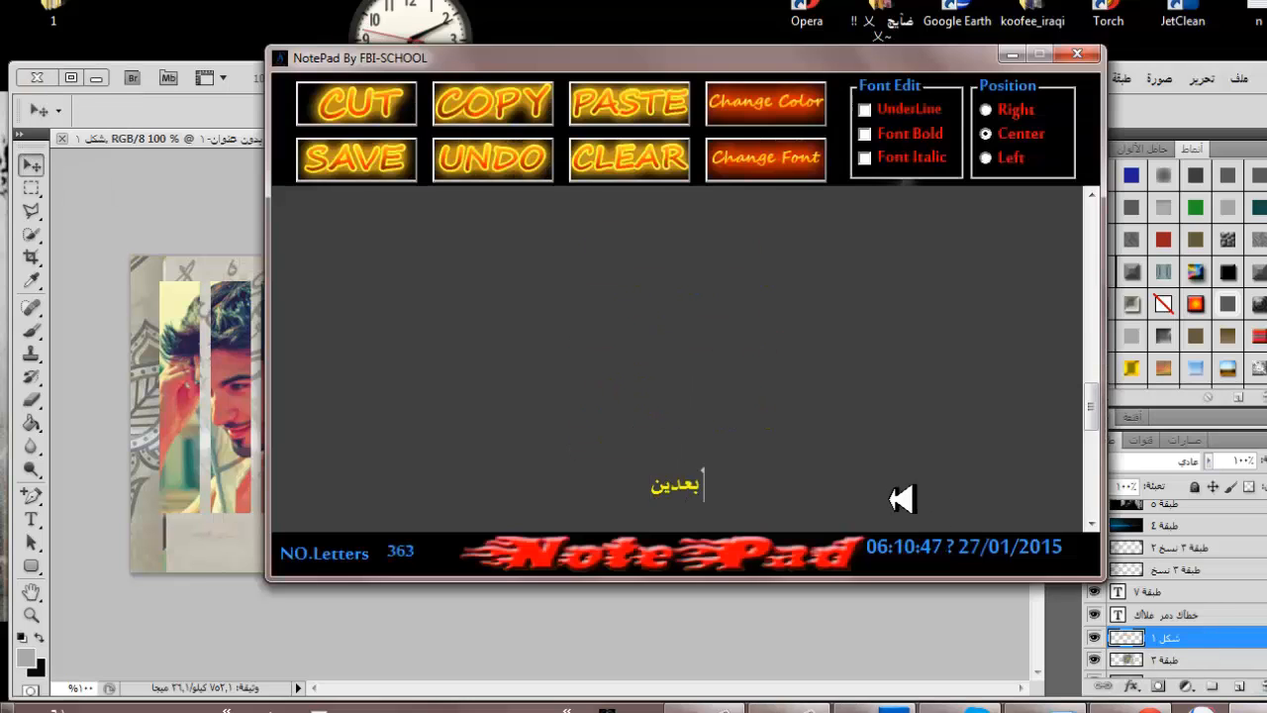
{"action": "type", "text": "بعدين تجي تخلي الحقوق"}
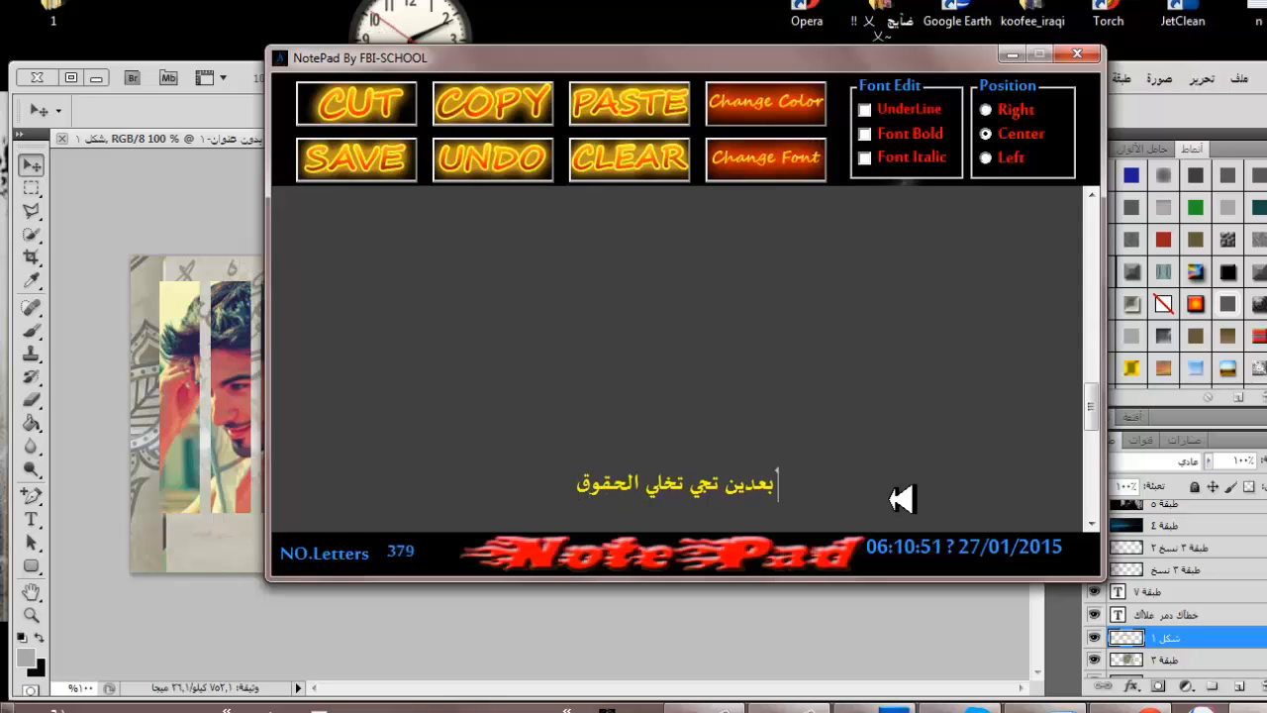
{"action": "key", "text": "Return"}
{"action": "left_click", "coordinate": [1012, 55]}
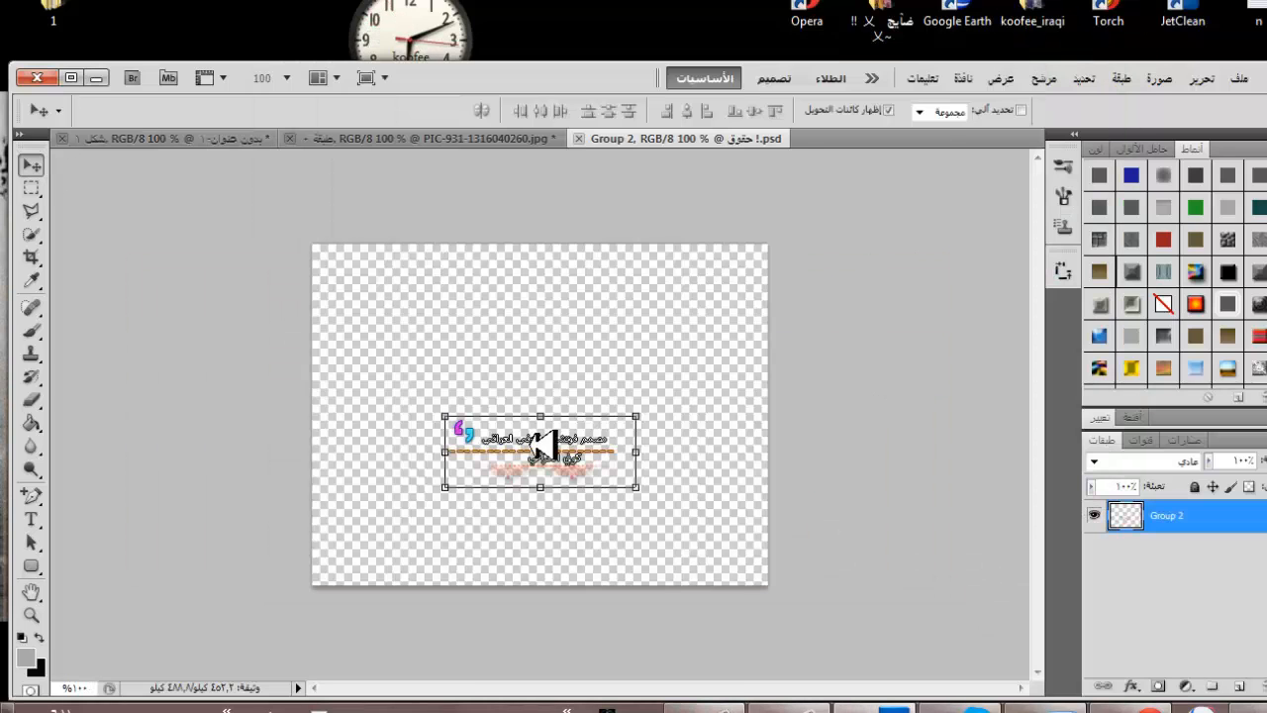
- Copy the designer credit from حقوق !.psd into the banner and place it at the lower edge beside the strip portrait
{"action": "left_click_drag", "start_coordinate": [542, 446], "coordinate": [464, 351]}
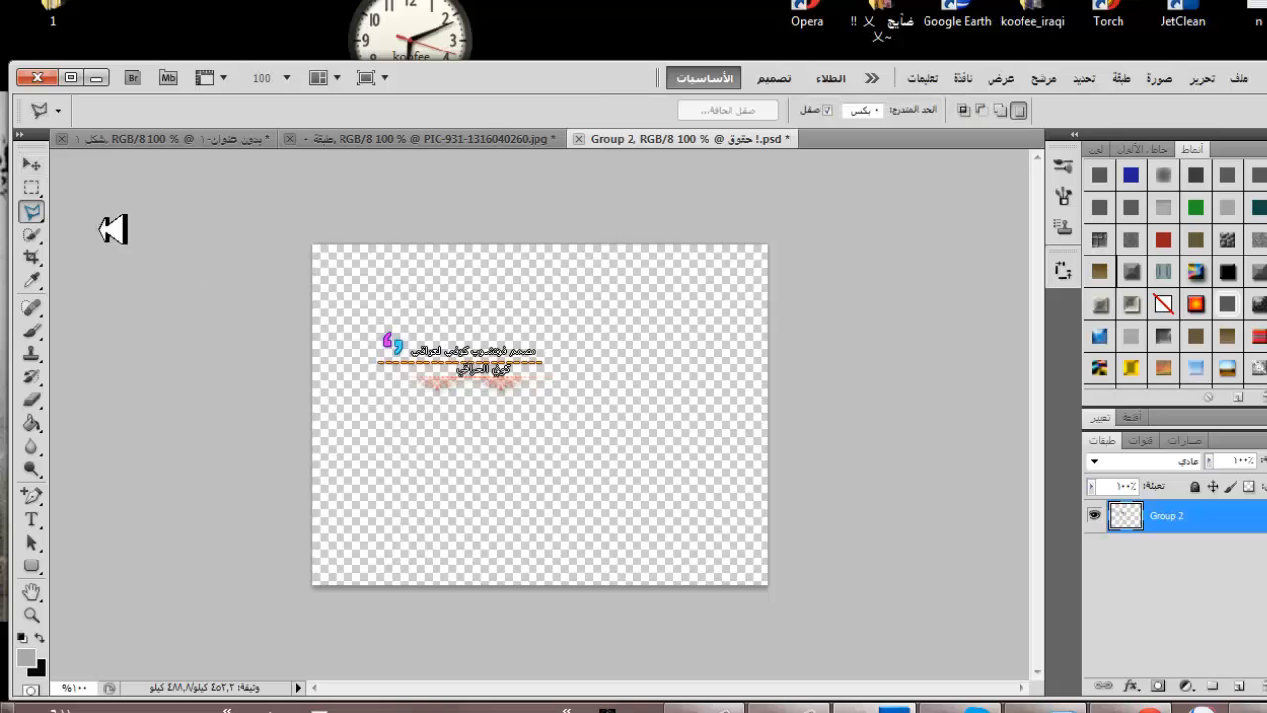
{"action": "left_click_drag", "start_coordinate": [412, 293], "coordinate": [495, 557]}
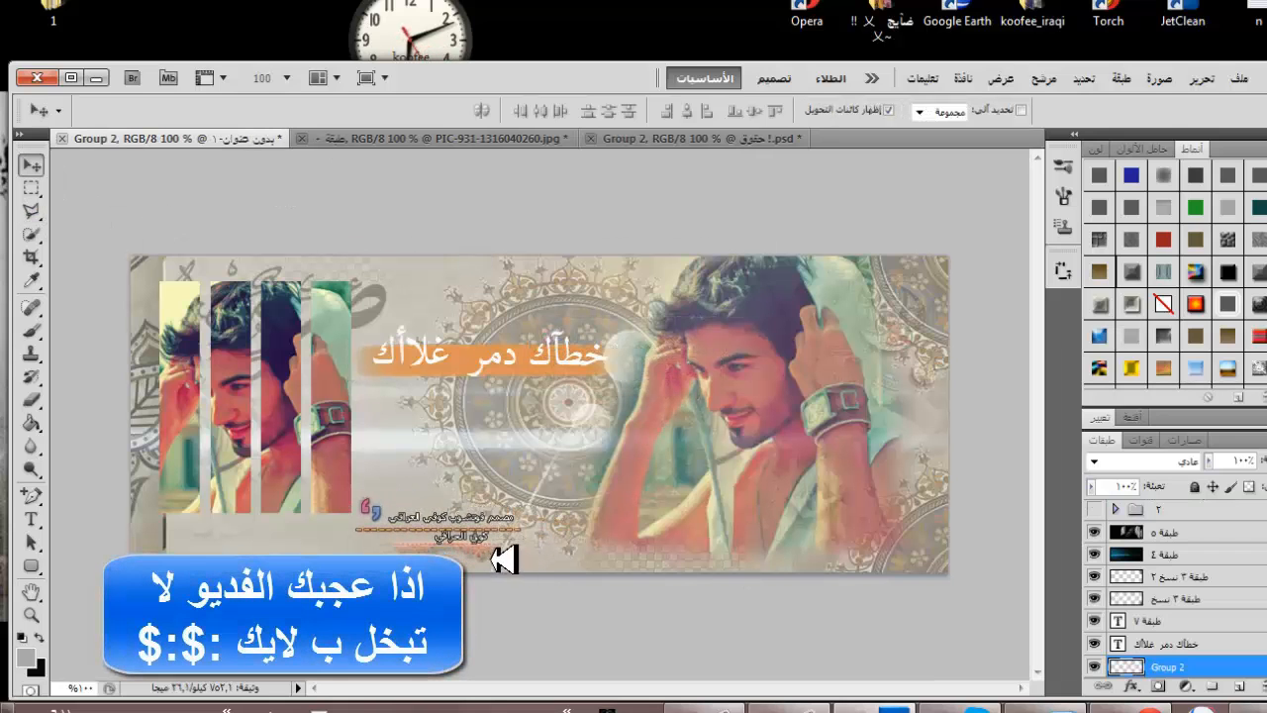
{"action": "left_click", "coordinate": [34, 190]}
{"action": "key", "text": "v"}
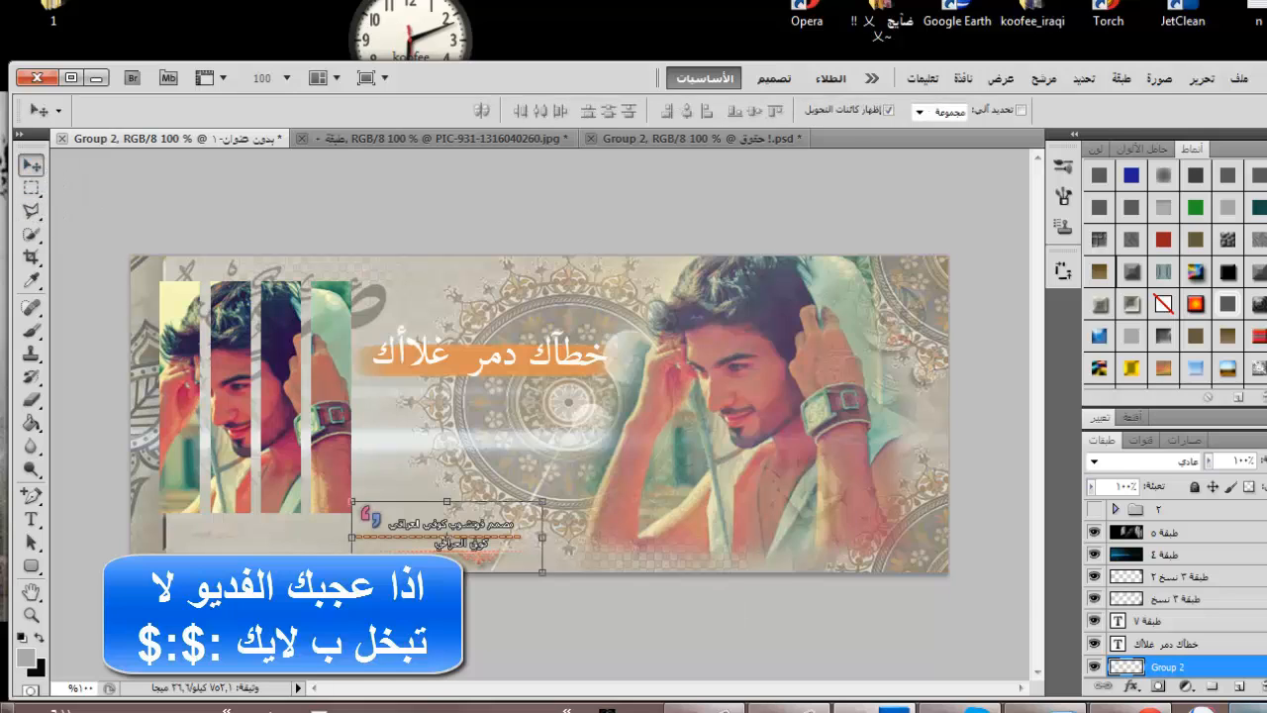
- Switch to NotePad By FBI-SCHOOL and write the note تكدر تضيف المزيد من التأثيرات on a new line
{"action": "left_click", "coordinate": [1064, 709]}
{"action": "key", "text": "Return"}
{"action": "key", "text": "Return"}
{"action": "key", "text": "Return"}
{"action": "type", "text": "تكدر ت"}
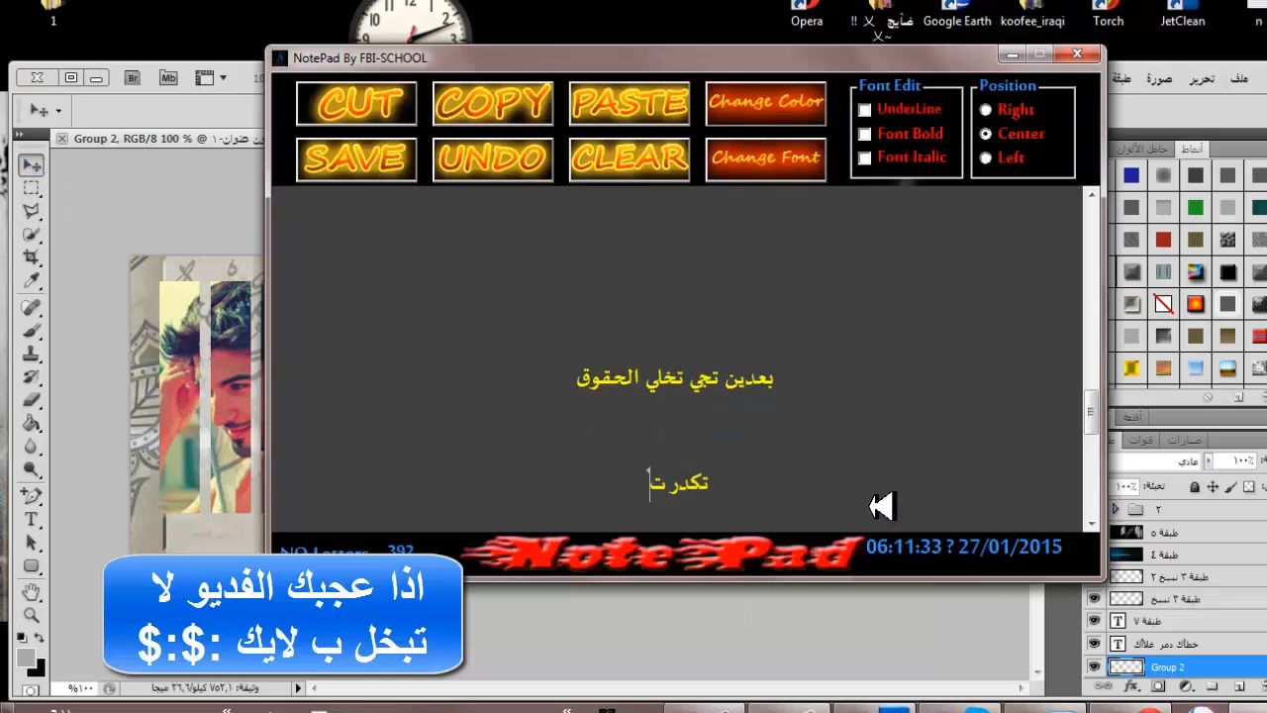
{"action": "type", "text": "ضيف المزيد من الت"}
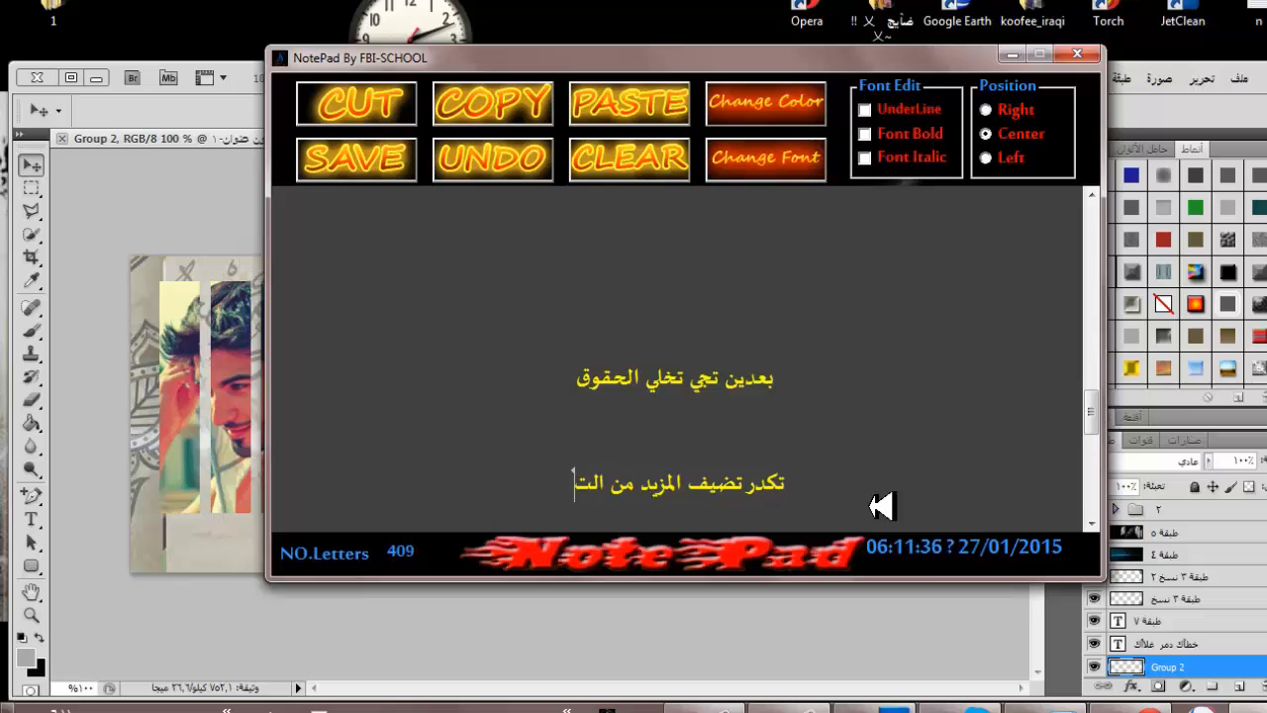
{"action": "type", "text": "أثيرات"}
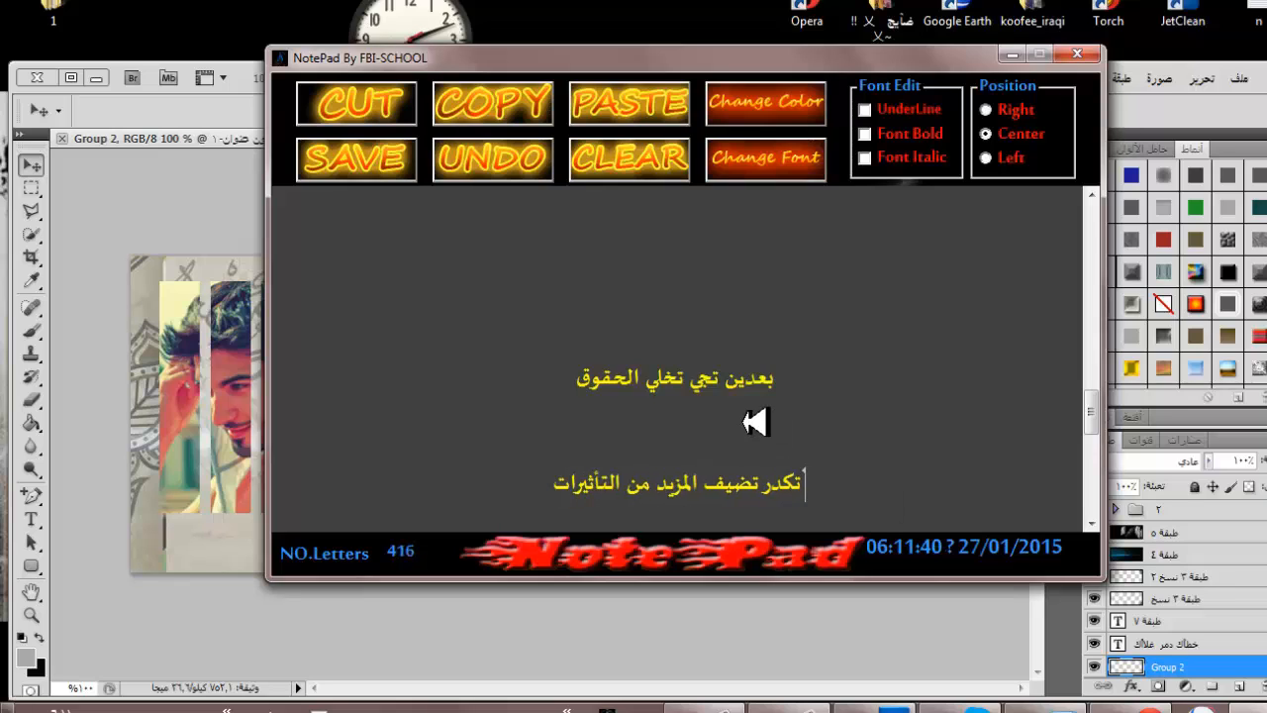
- Add the note حسب ذوق المصمم ب التصميم on a new line and return to Photoshop
{"action": "key", "text": "Return"}
{"action": "key", "text": "Return"}
{"action": "key", "text": "Return"}
{"action": "type", "text": "حسب ذوق المص"}
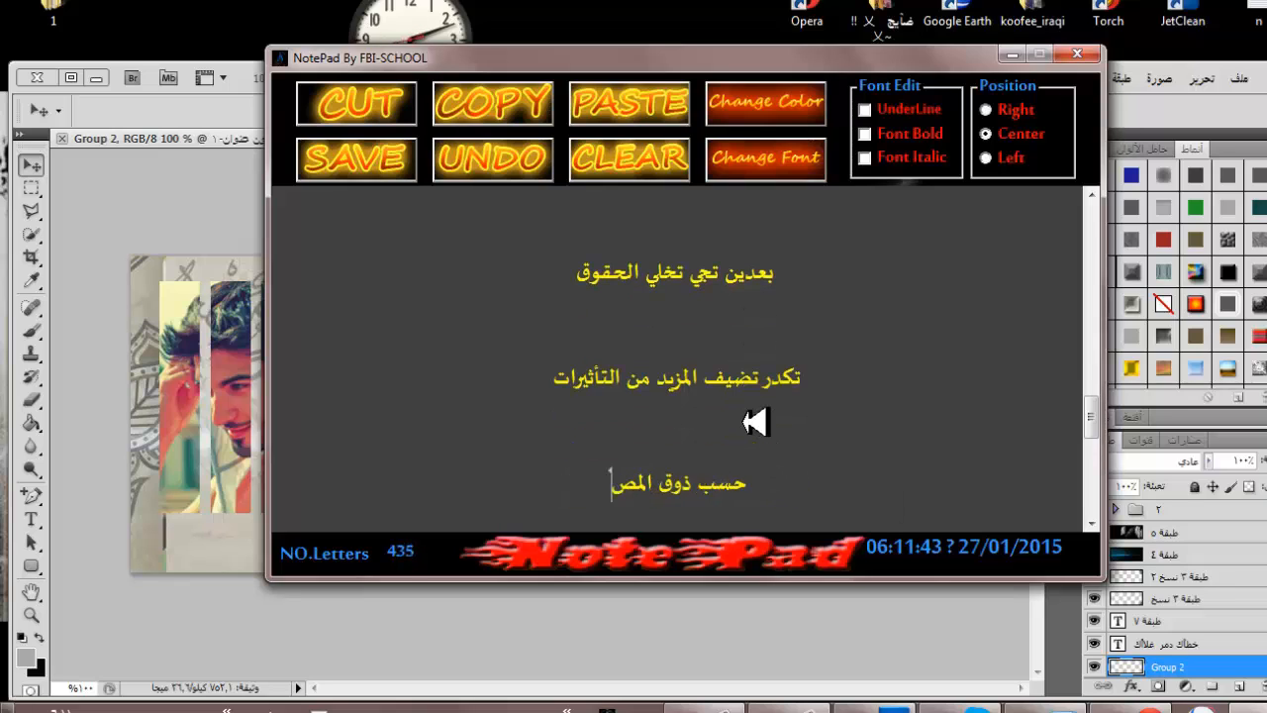
{"action": "type", "text": "مم ب التصميم"}
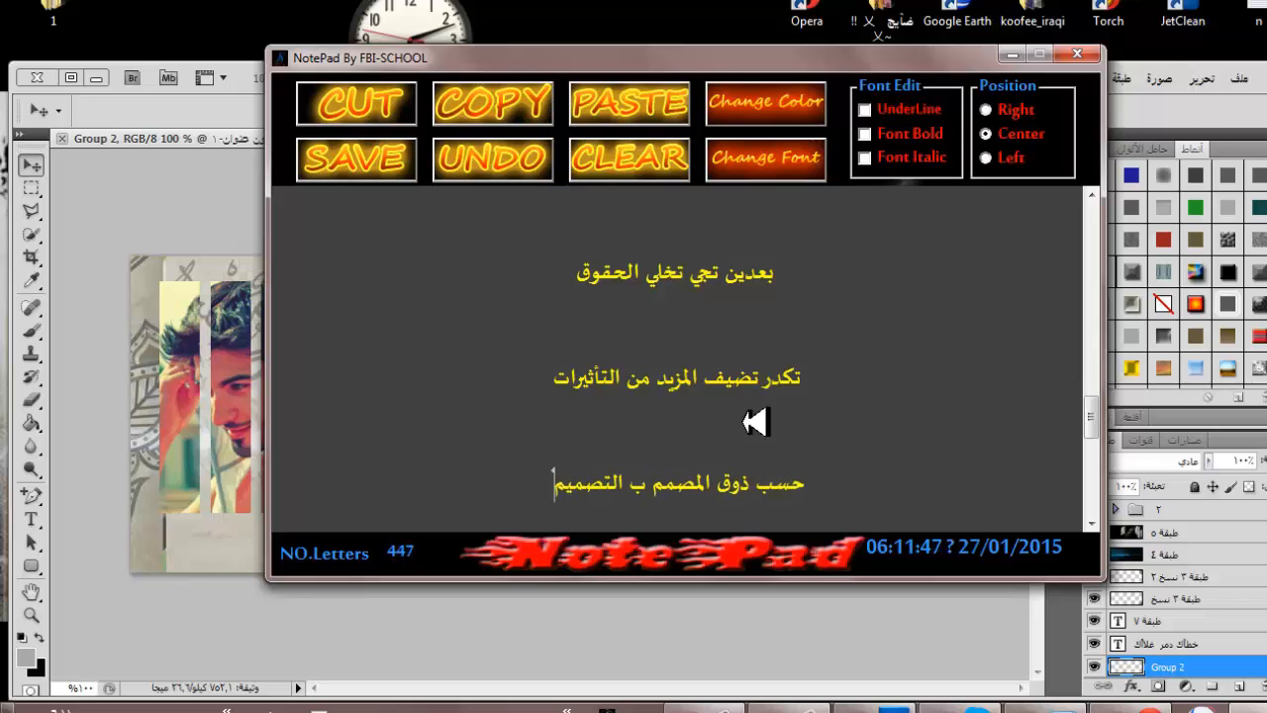
{"action": "key", "text": "Return"}
{"action": "key", "text": "Return"}
{"action": "key", "text": "Return"}
{"action": "key", "text": "Return"}
{"action": "key", "text": "Return"}
{"action": "key", "text": "Return"}
{"action": "key", "text": "Return"}
{"action": "key", "text": "Return"}
{"action": "left_click", "coordinate": [71, 382]}
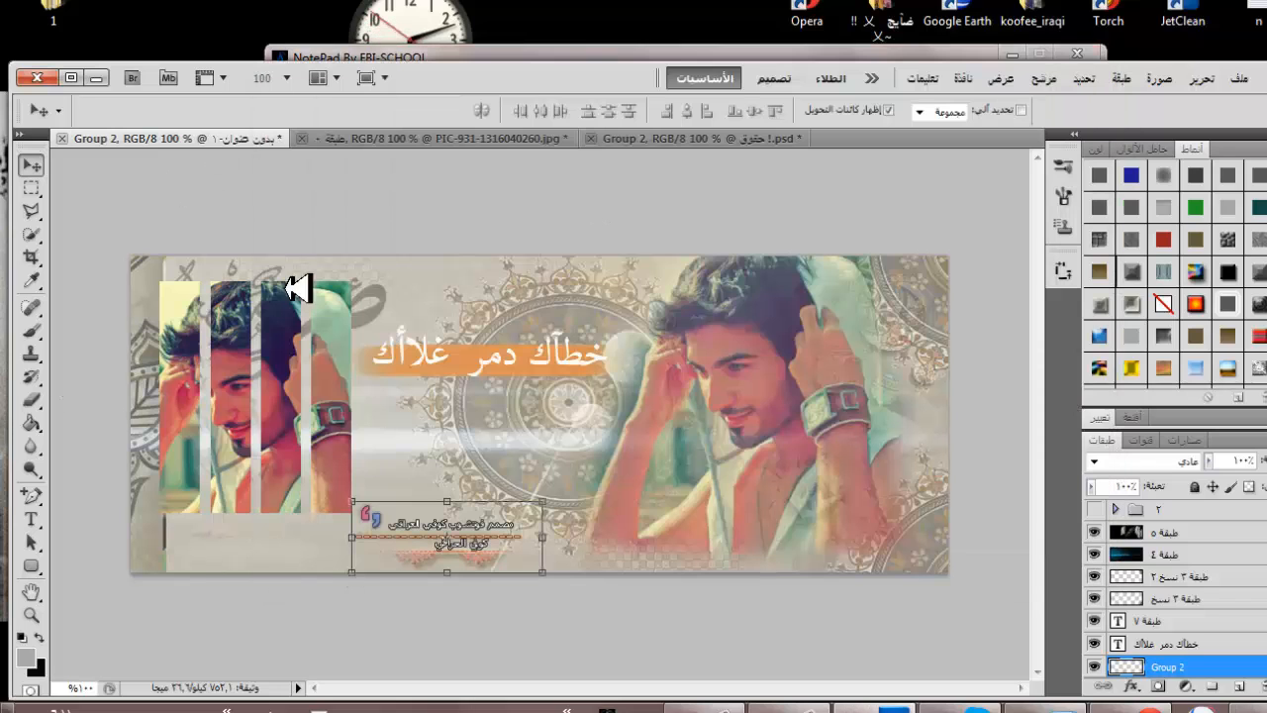
- Open the camera photo's effects PSD and float it in a small window above the banner
{"action": "left_click", "coordinate": [773, 707]}
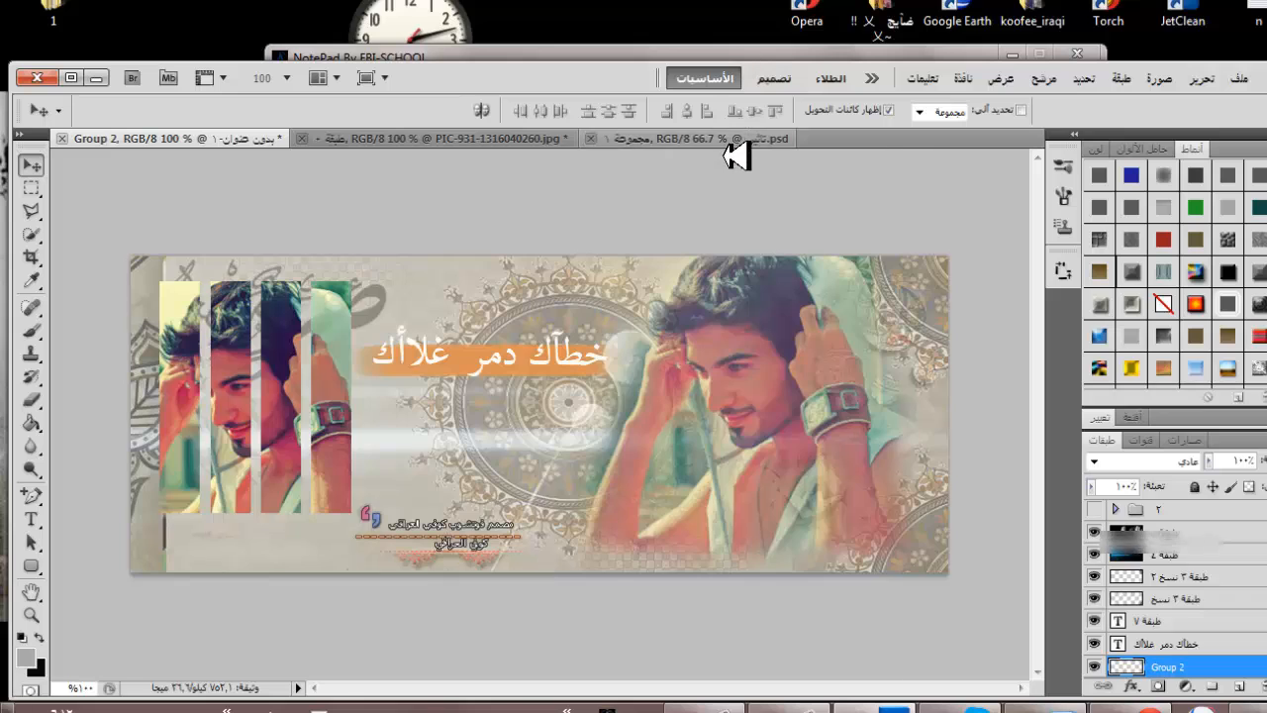
{"action": "left_click", "coordinate": [726, 145]}
{"action": "left_click_drag", "start_coordinate": [695, 146], "coordinate": [872, 381]}
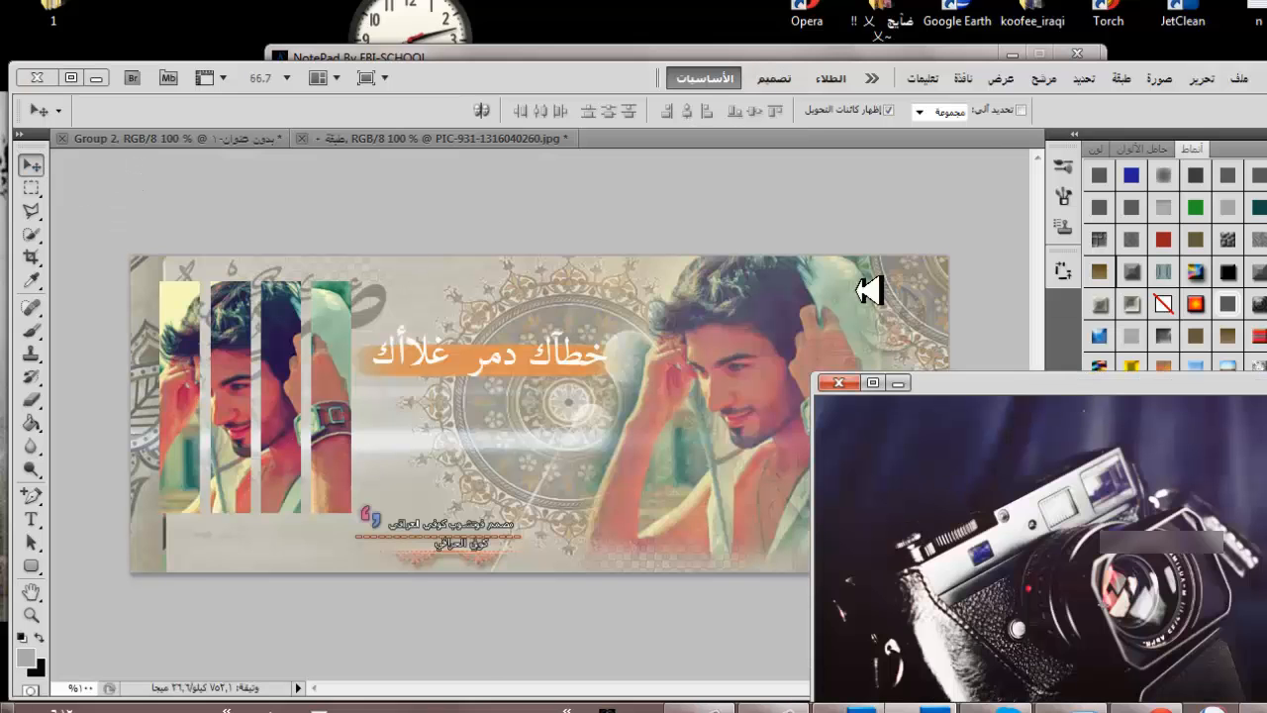
{"action": "left_click_drag", "start_coordinate": [871, 290], "coordinate": [752, 265]}
{"action": "left_click_drag", "start_coordinate": [1146, 684], "coordinate": [591, 303]}
{"action": "left_click_drag", "start_coordinate": [612, 255], "coordinate": [955, 218]}
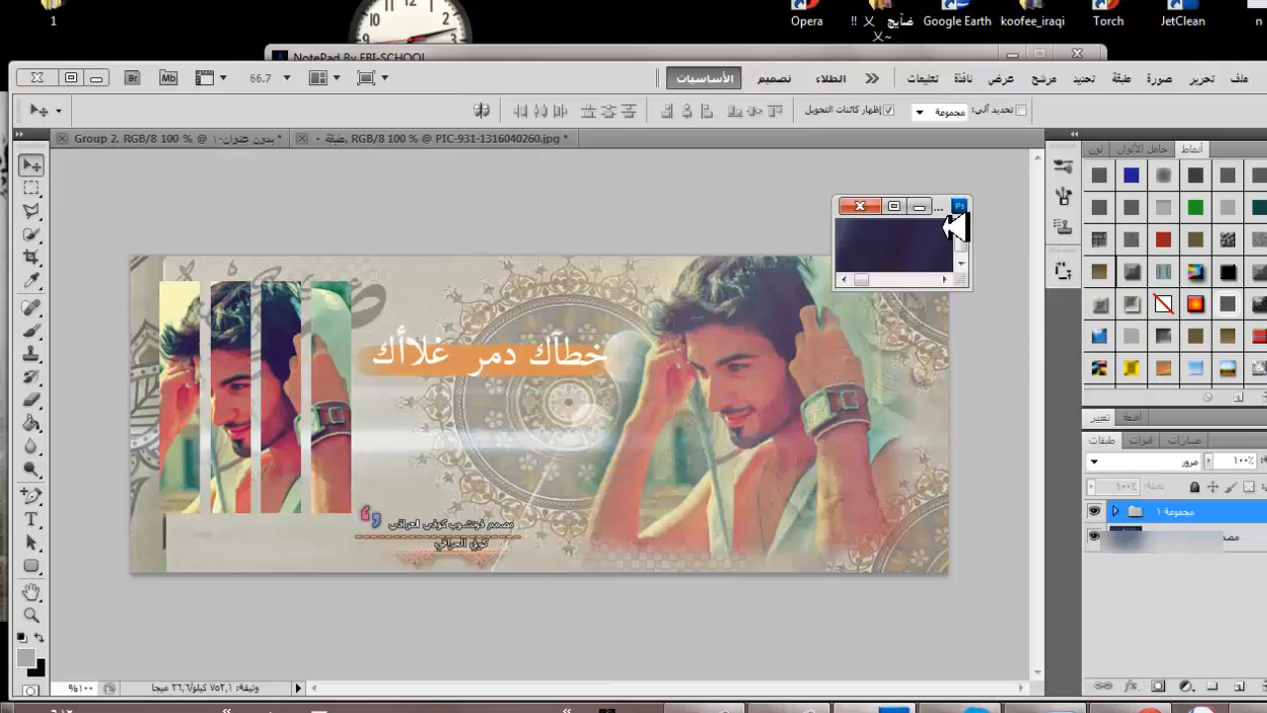
- Copy the effects group مجموعة ١ into the banner, close its source document, and set the group's opacity to 64%
{"action": "left_click_drag", "start_coordinate": [1211, 517], "coordinate": [627, 378]}
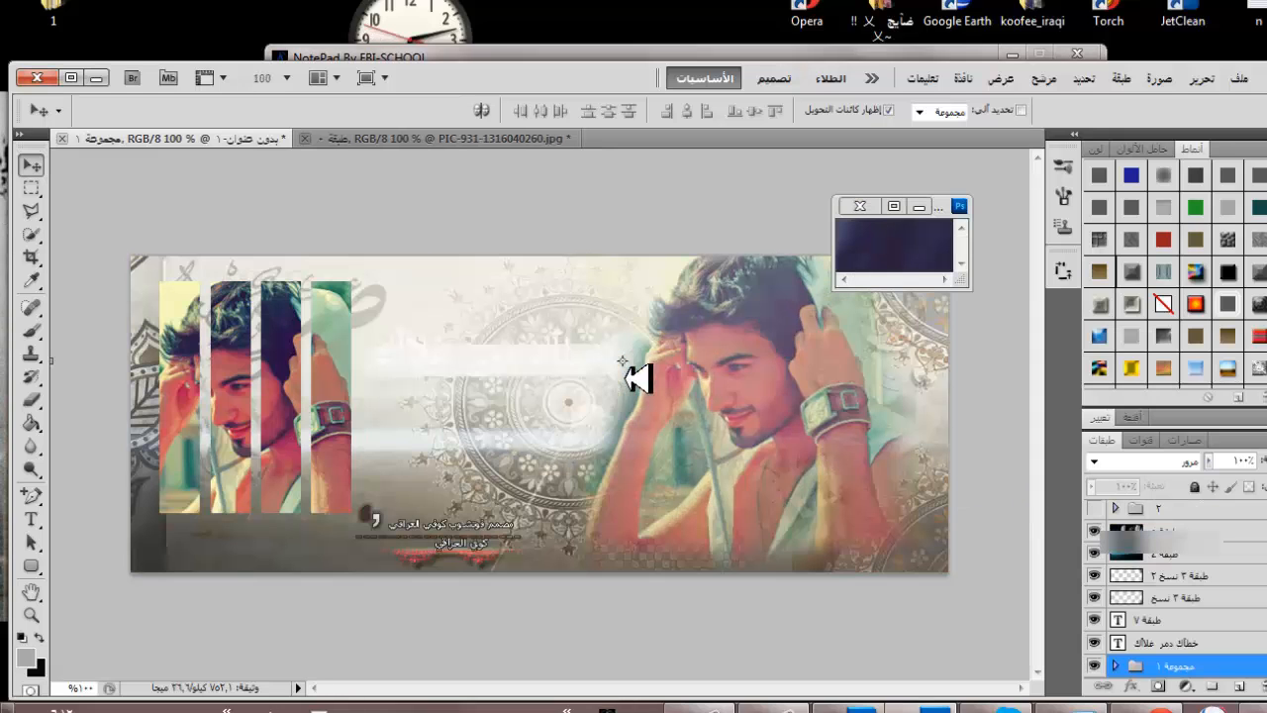
{"action": "left_click", "coordinate": [859, 206]}
{"action": "left_click", "coordinate": [1209, 461]}
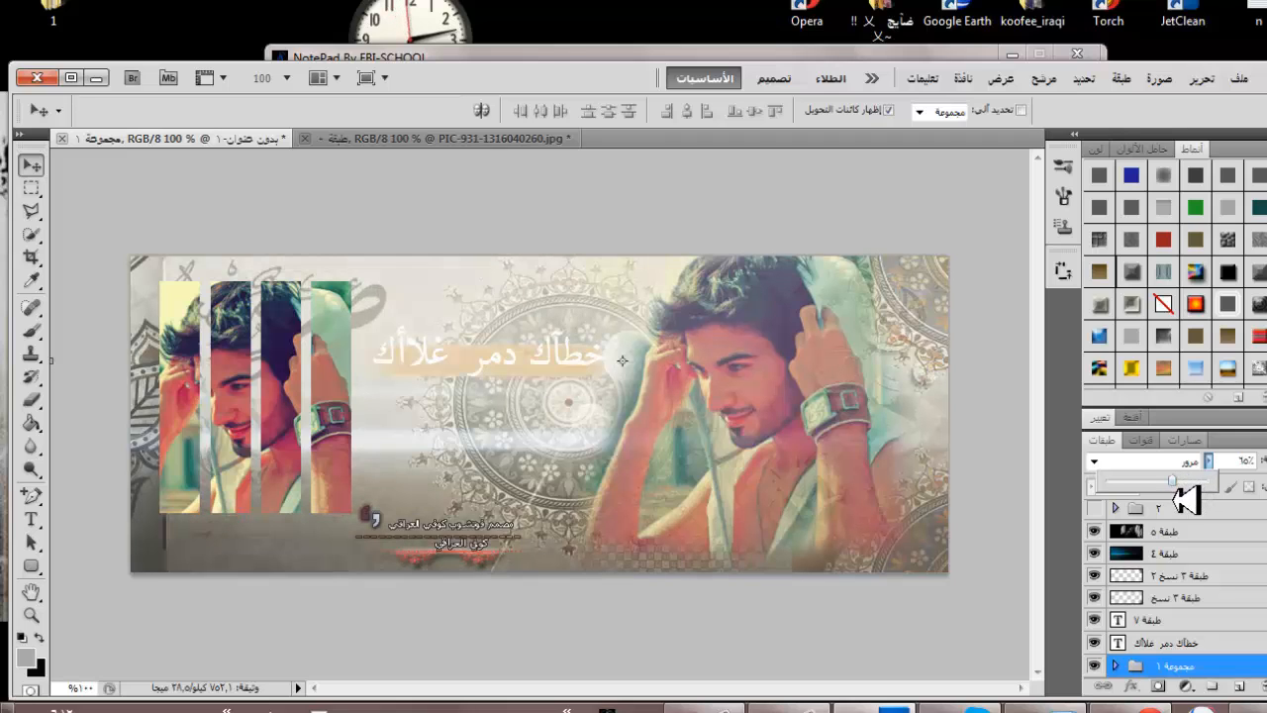
{"action": "left_click", "coordinate": [748, 709]}
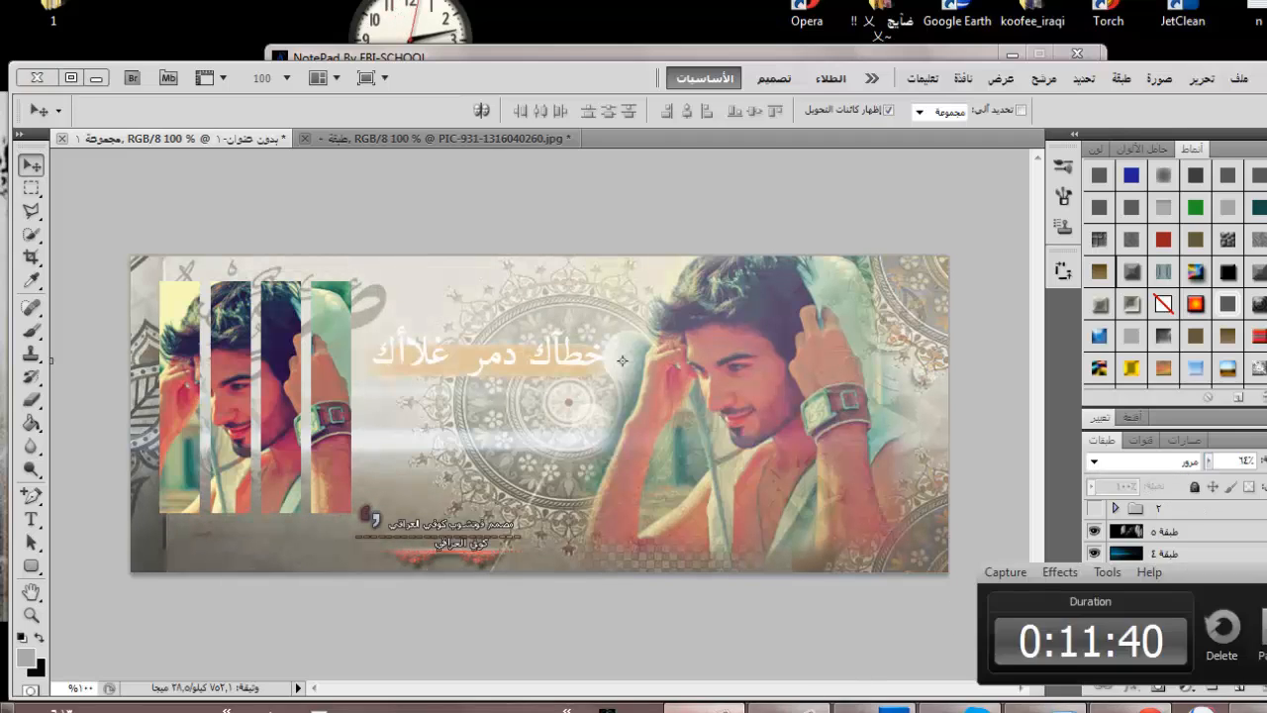
- Switch to NotePad By FBI-SCHOOL and write الى هنا انتهى درسنا and نشاء الله عجبكم on separate new lines
{"action": "left_click", "coordinate": [749, 708]}
{"action": "left_click", "coordinate": [699, 709]}
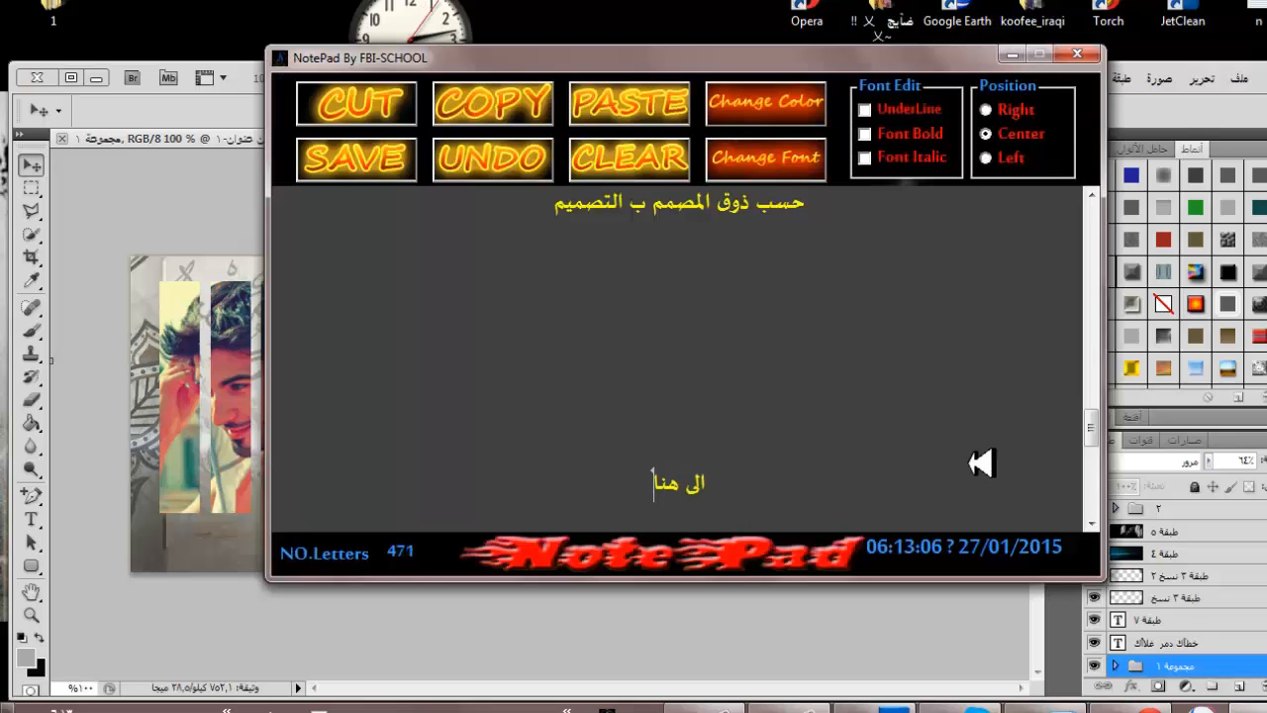
{"action": "type", "text": "نتهى درسنا"}
{"action": "key", "text": "Return"}
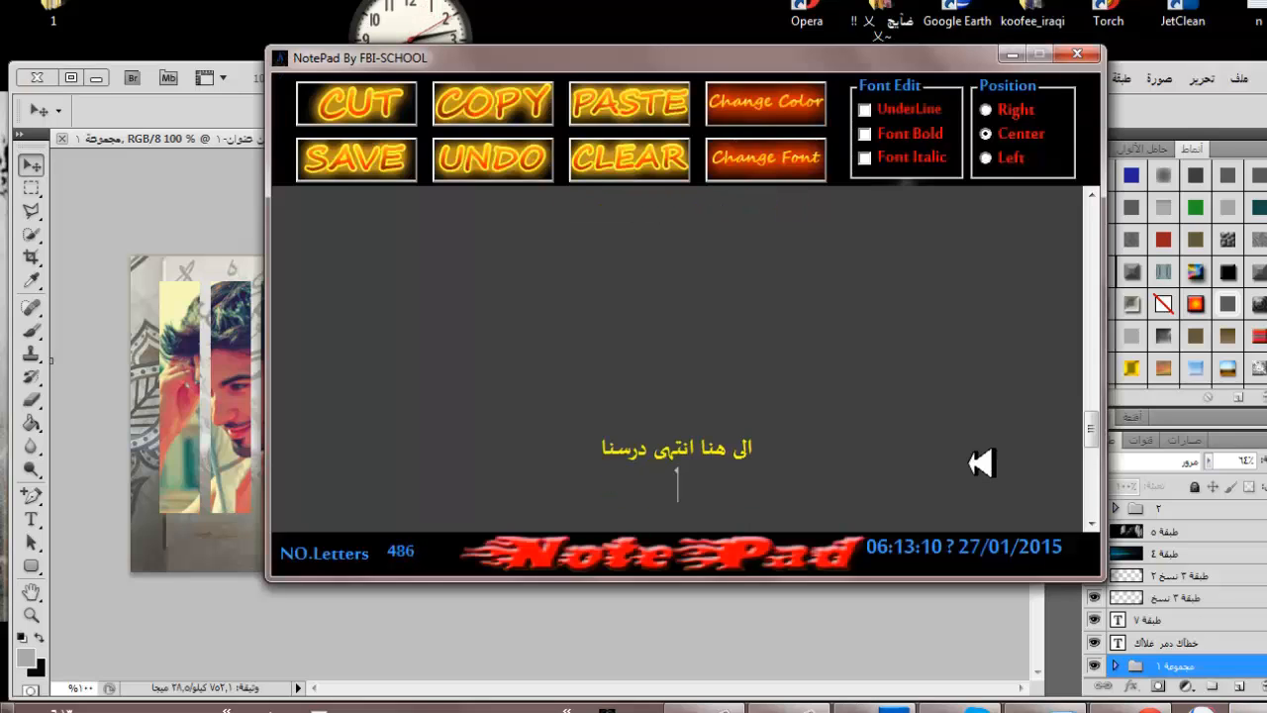
{"action": "type", "text": "نشاء الله عجبكم"}
{"action": "key", "text": "Return"}
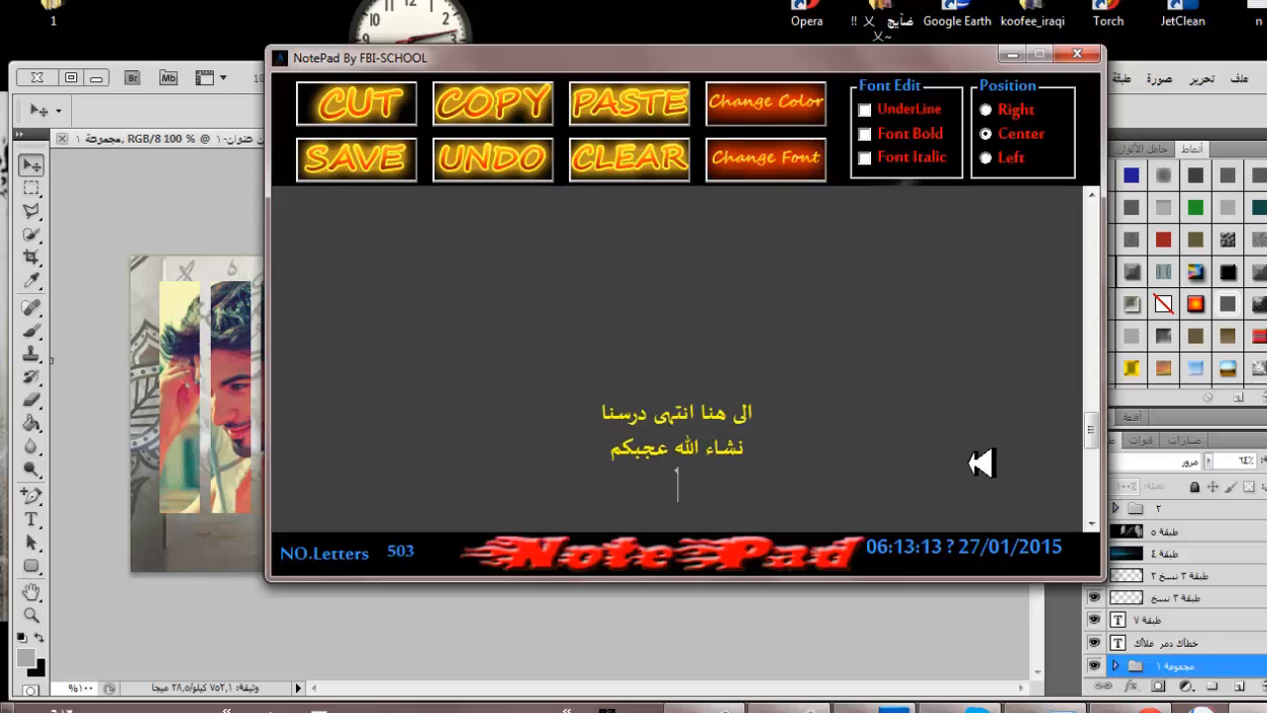
- Add the greeting تحياتي للجميع and, on the line below it, a sign-off with the designer's name
{"action": "type", "text": "تحياتي للجميع"}
{"action": "key", "text": "Return"}
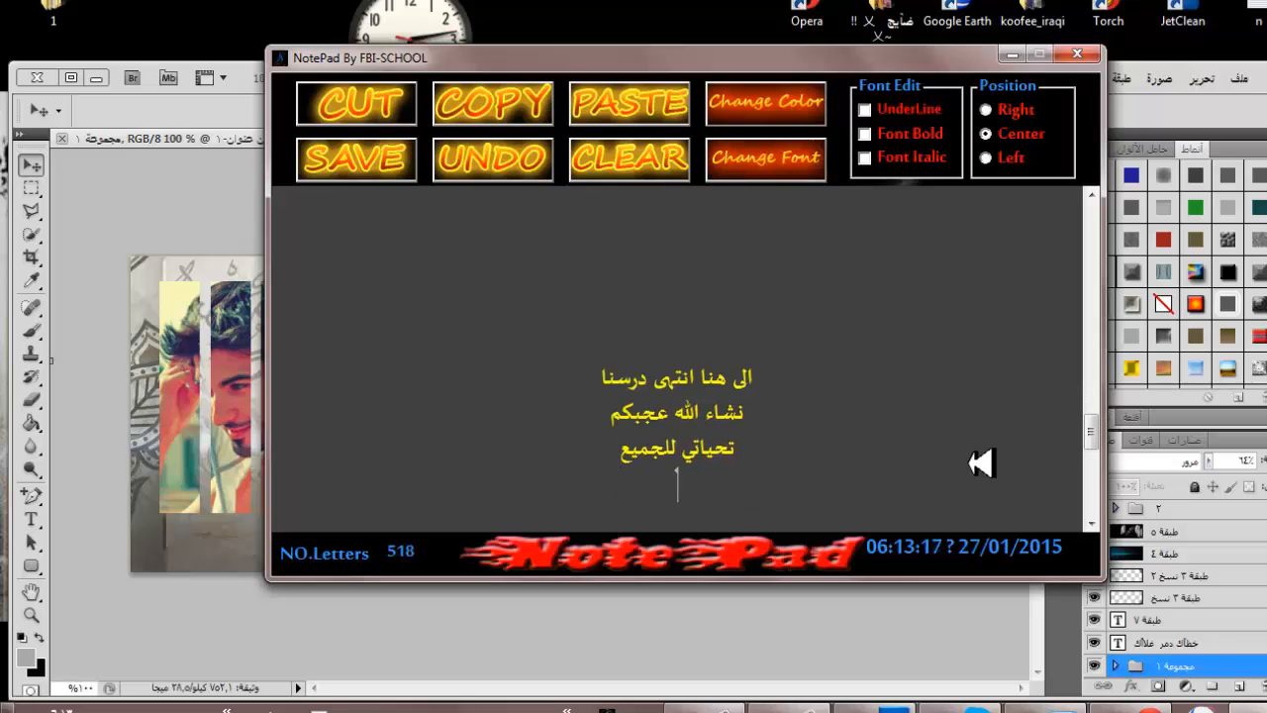
{"action": "type", "text": "اخوكم كوفي العراقي"}
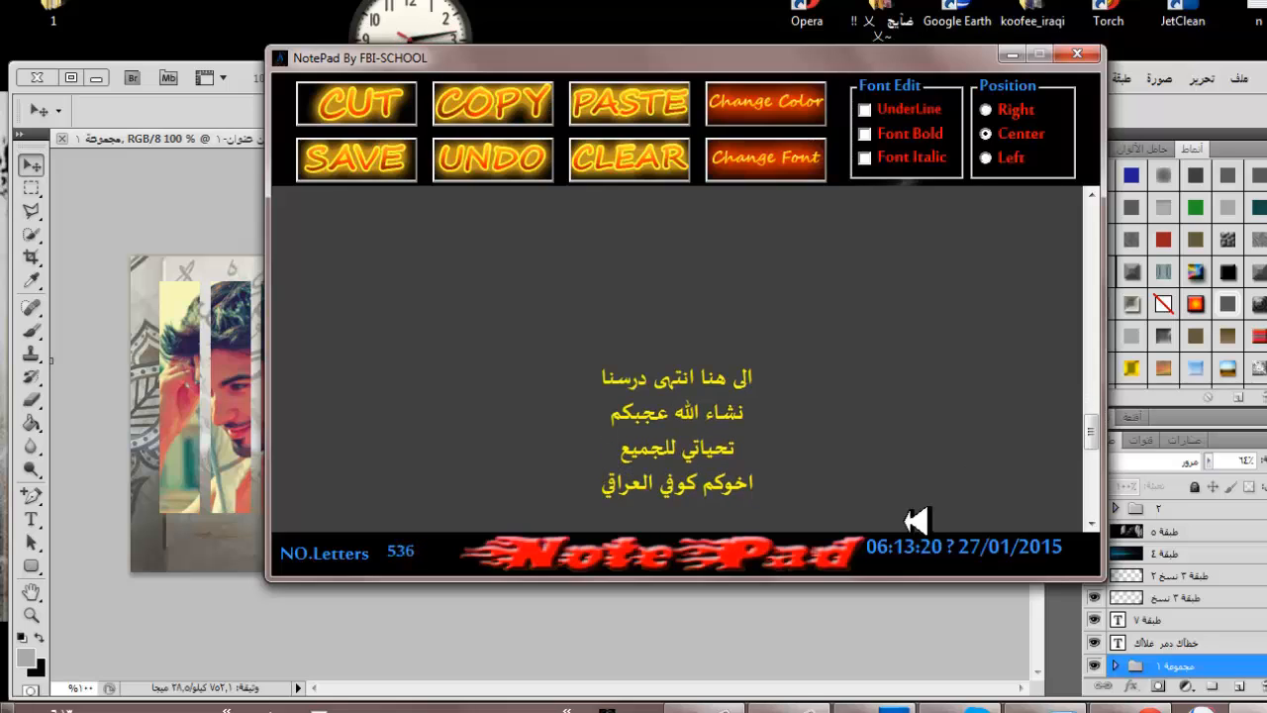
- Return to Photoshop and view the portrait photo document, ending on the finished cover banner
{"action": "left_click", "coordinate": [718, 710]}
{"action": "left_click", "coordinate": [703, 663]}
{"action": "left_click", "coordinate": [382, 142]}
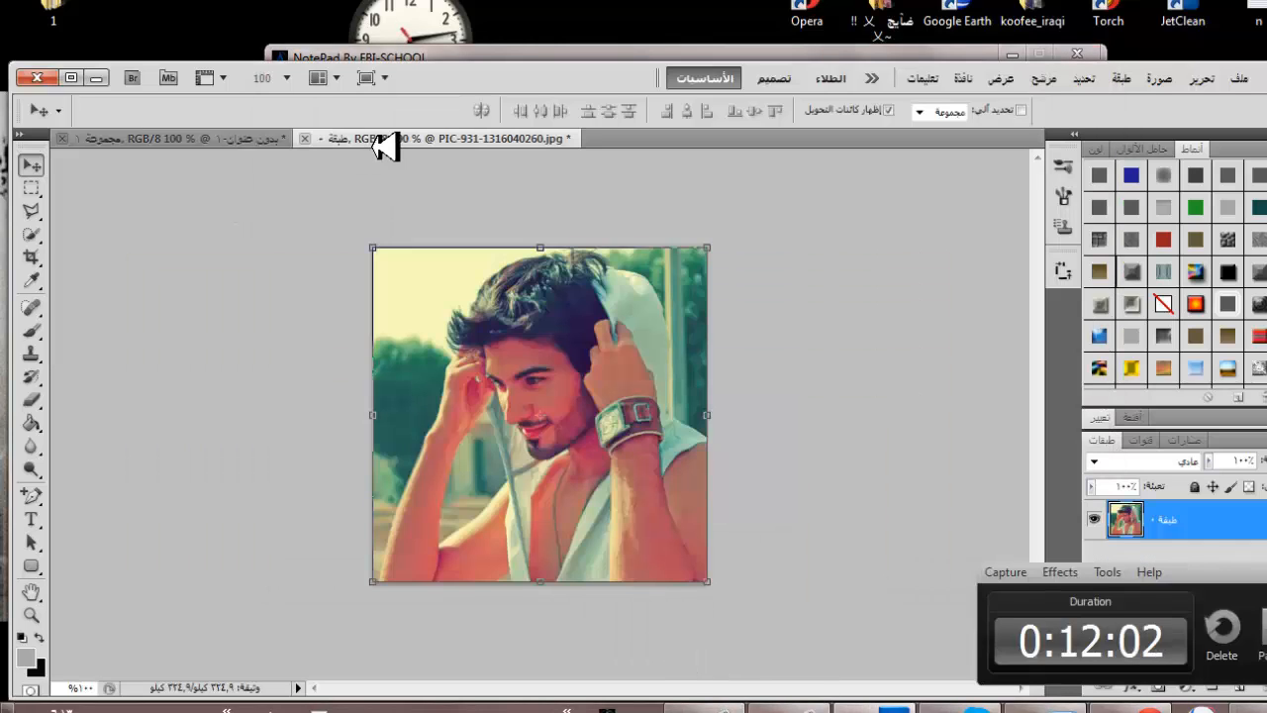
{"action": "left_click", "coordinate": [240, 141]}
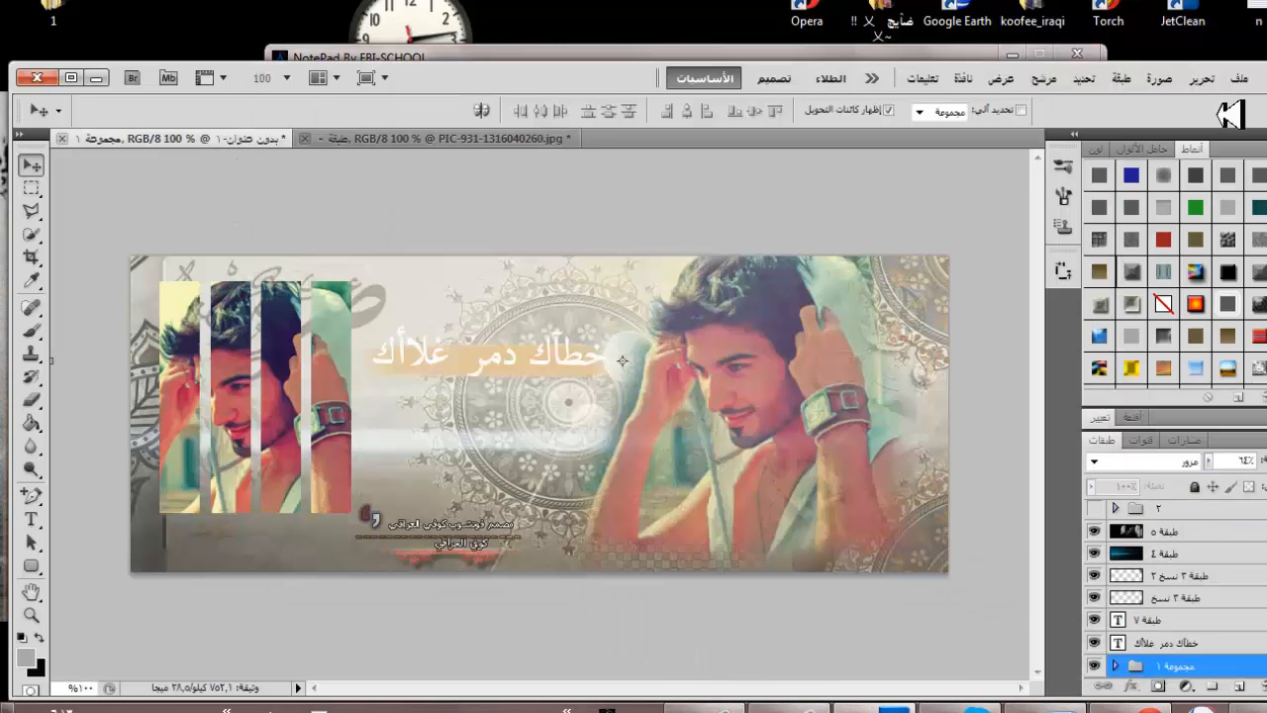